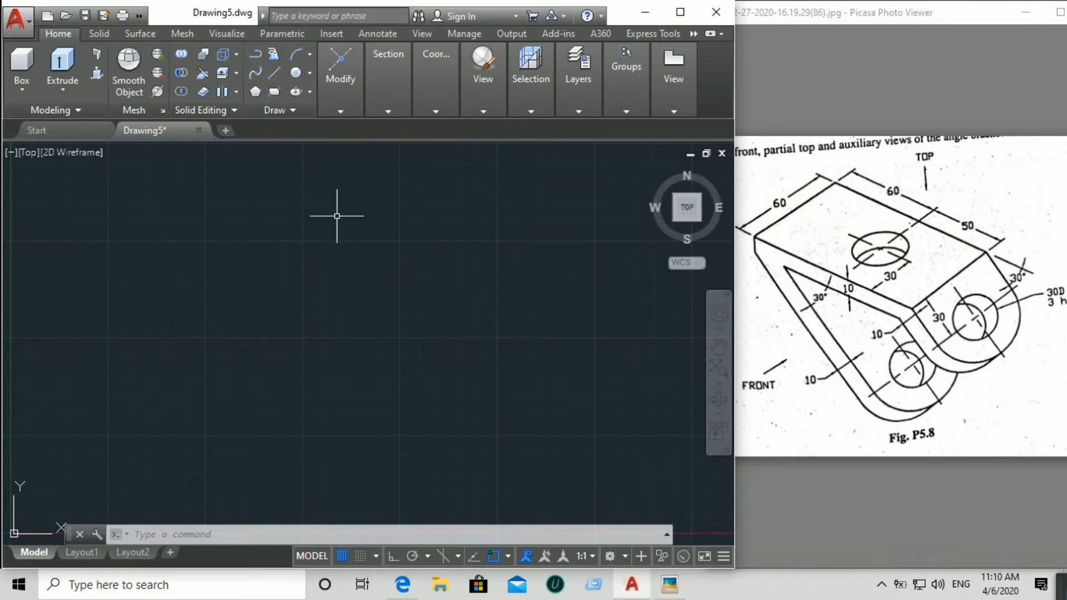
Step: Draw a rectangle 110 wide and 60 high as the plate's outline
click(277, 94)
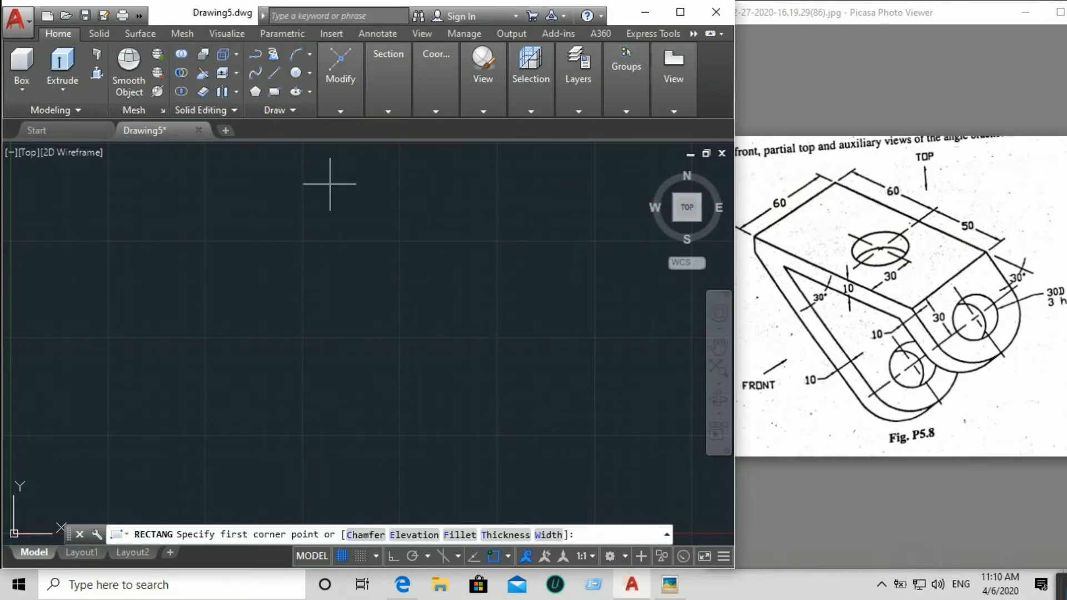
click(309, 247)
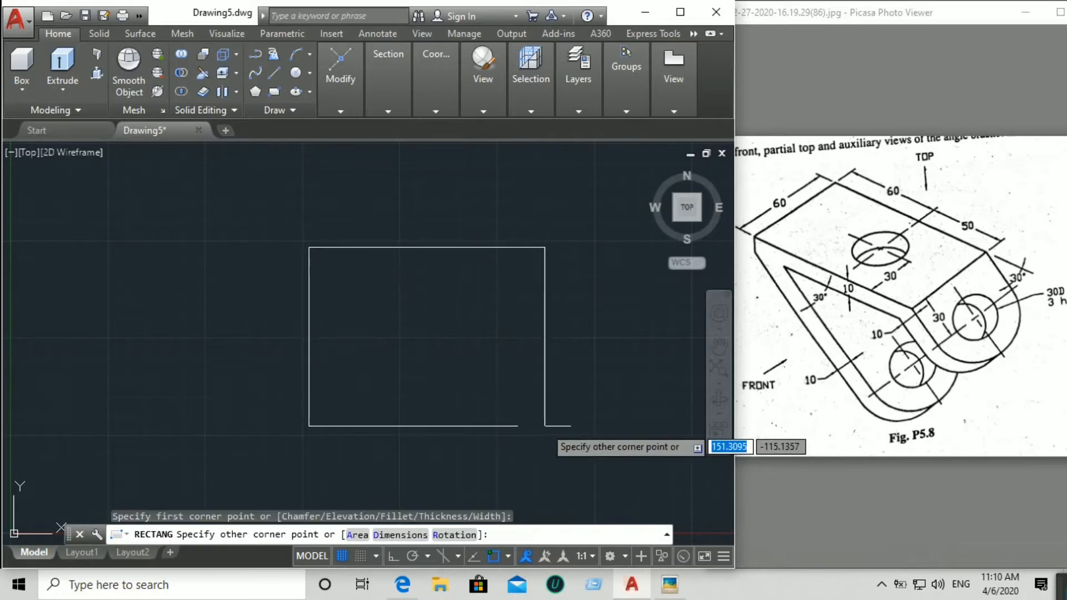
text(110)
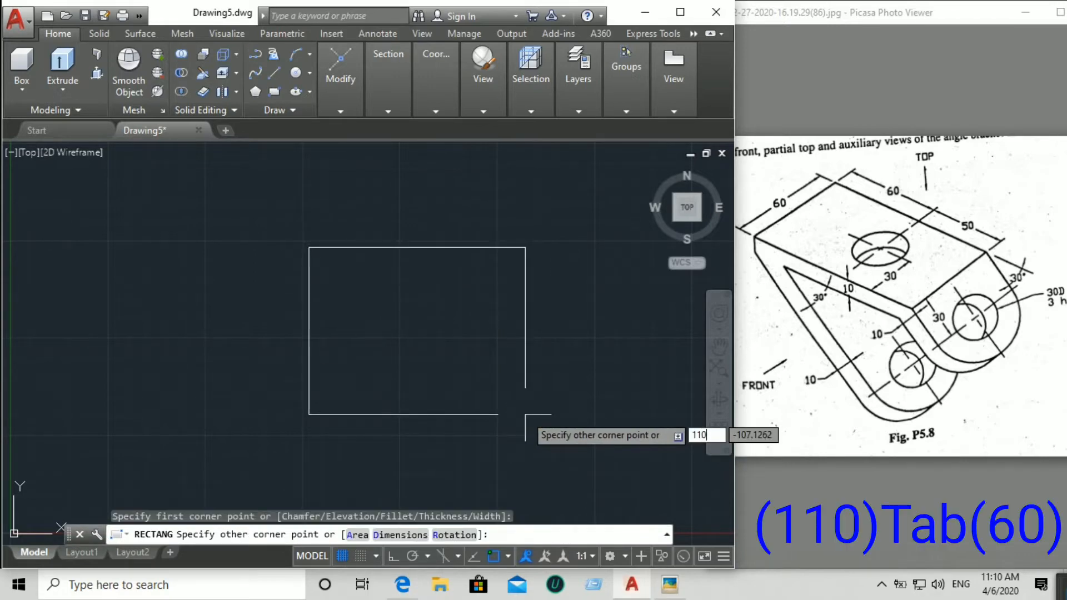
key(Tab)
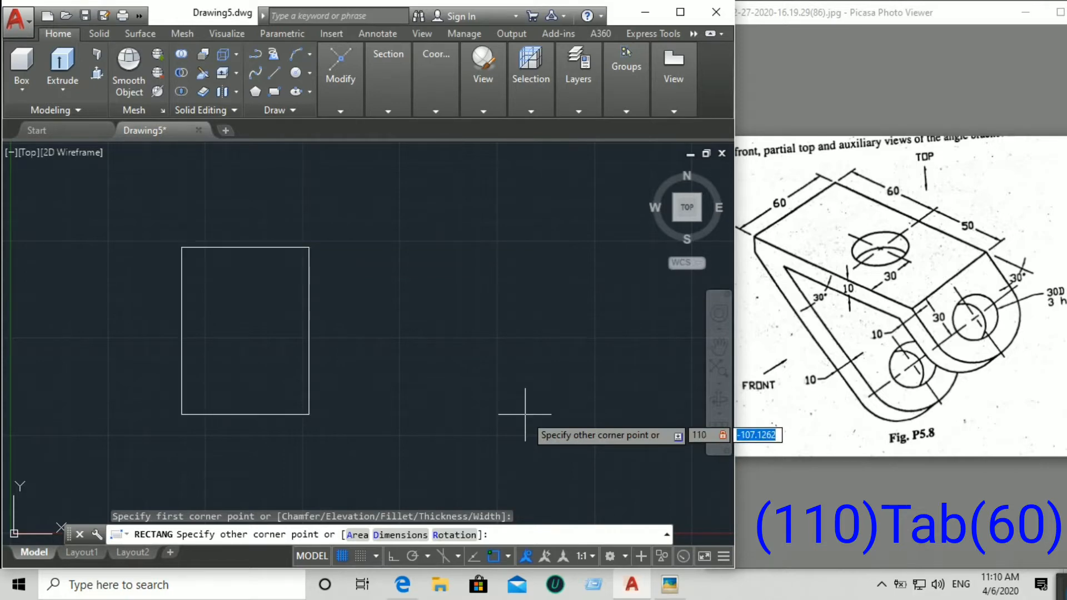
click(525, 414)
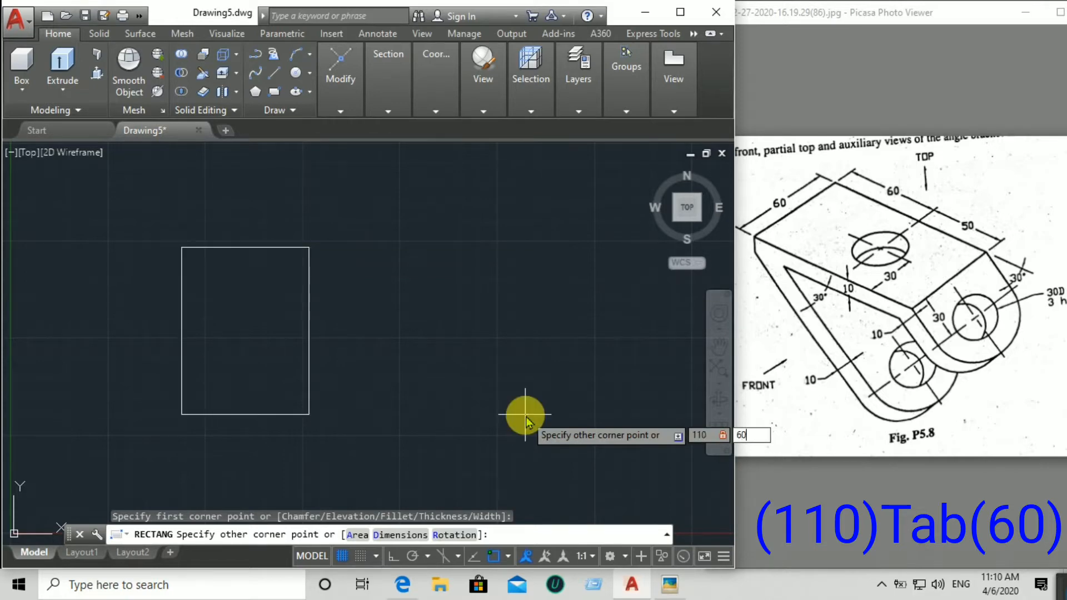
text(60)
key(Return)
Step: Draw a circle of diameter 30 centred on the rectangle's upper edge, 50 from its upper-right corner
mouse_move(459, 350)
middle_down()
mouse_move(476, 400)
mouse_move(527, 425)
mouse_move(482, 410)
mouse_move(389, 415)
middle_up()
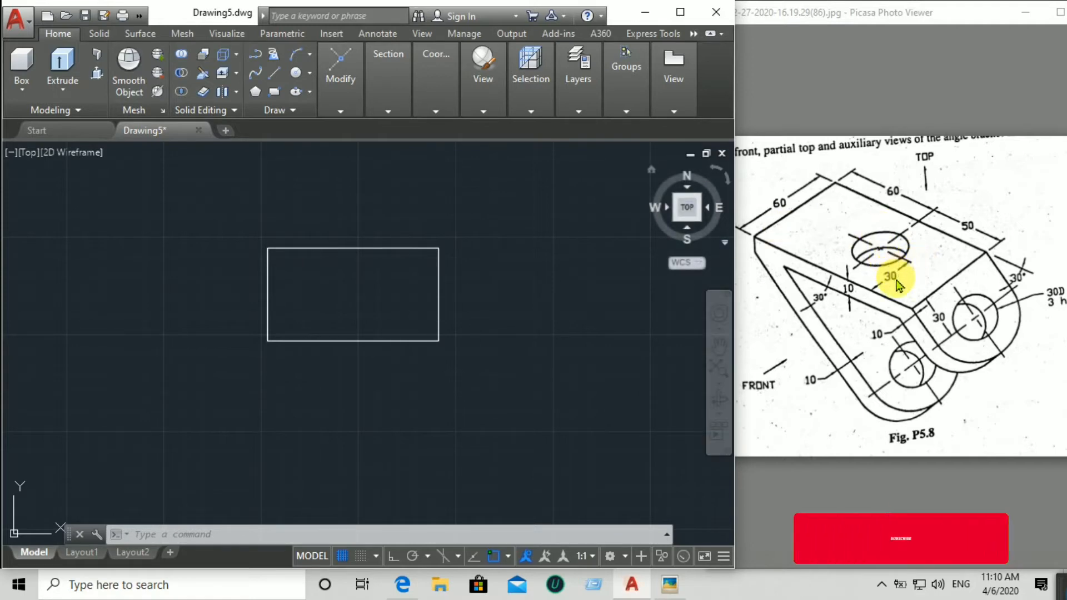
click(296, 74)
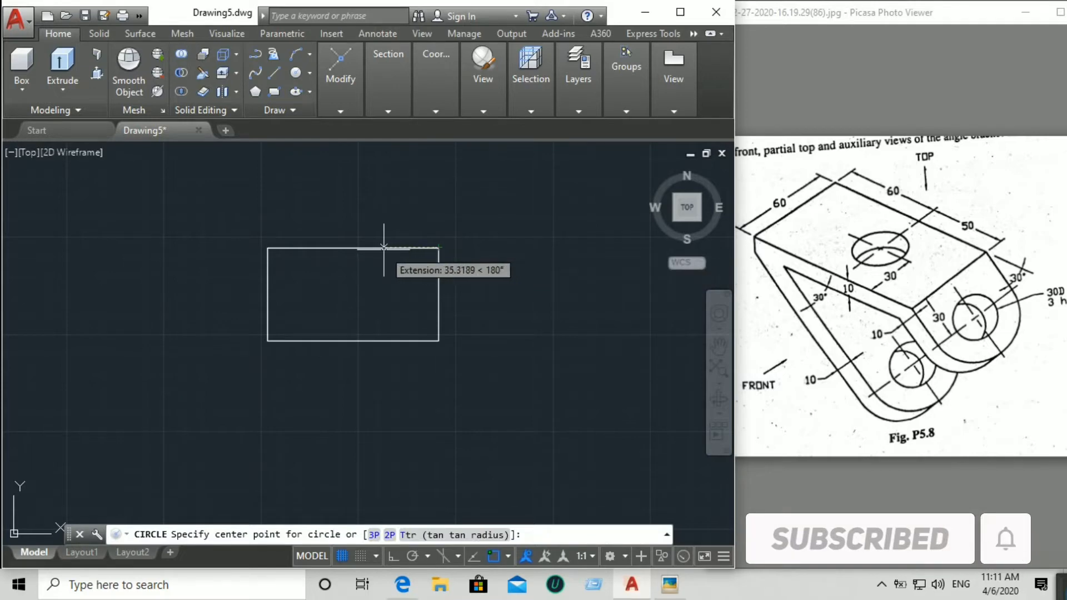
text(5)
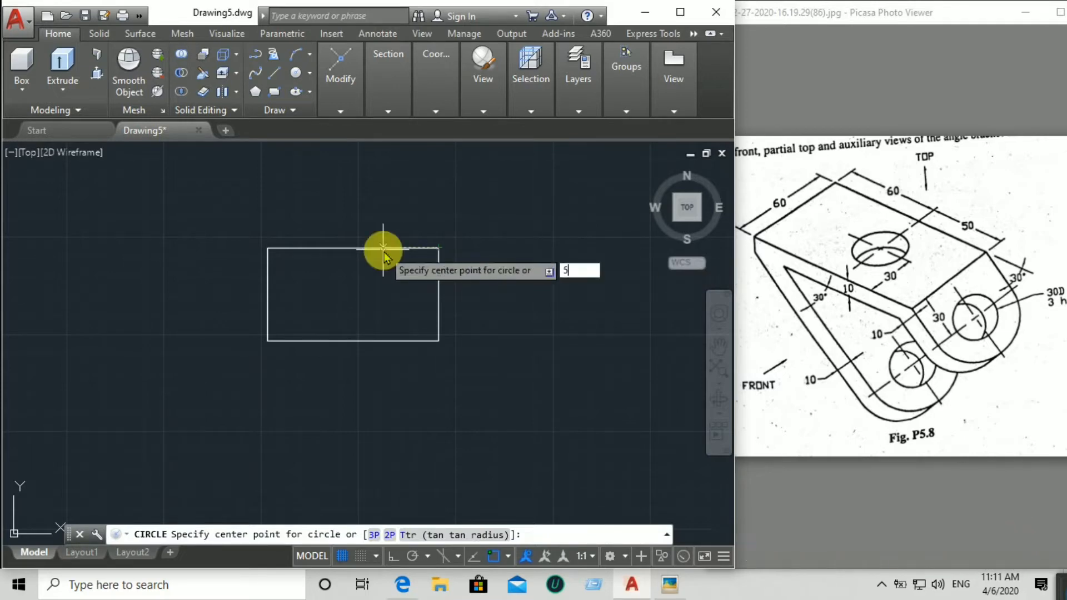
text(0)
key(Return)
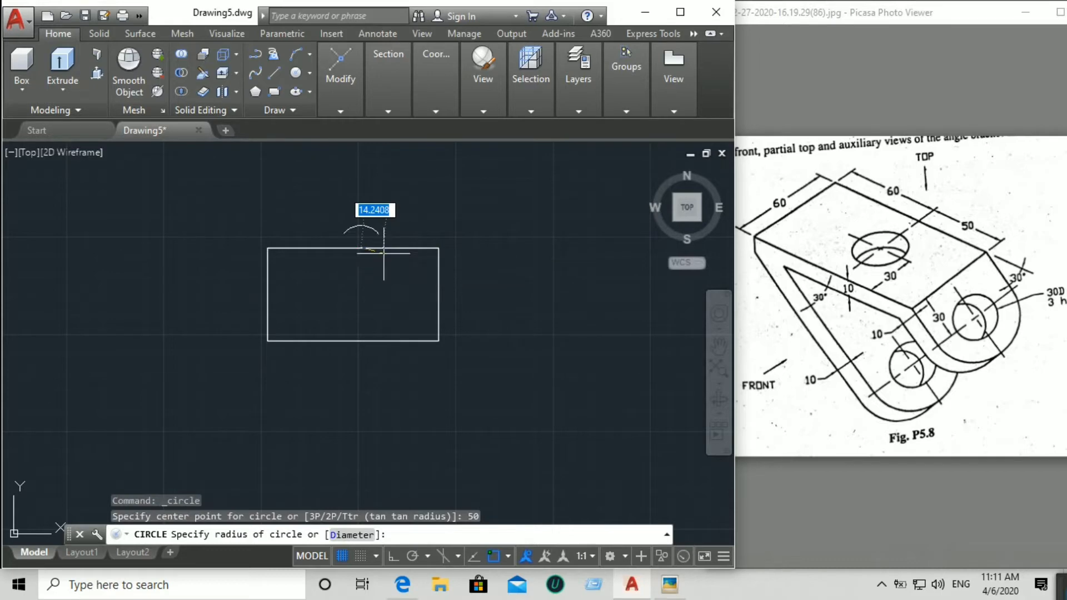
text(d)
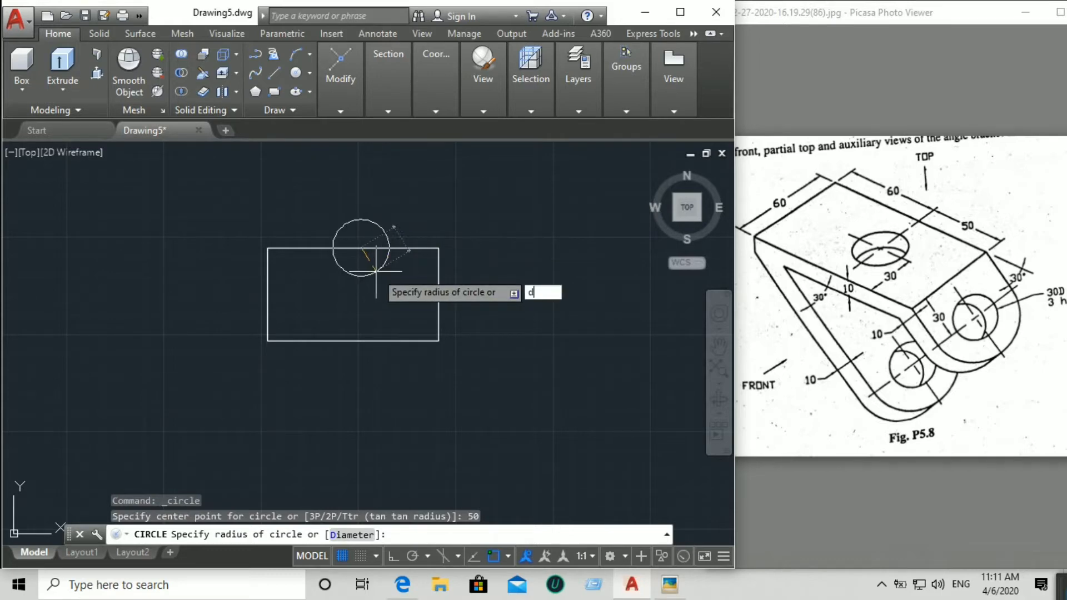
key(Return)
text(3)
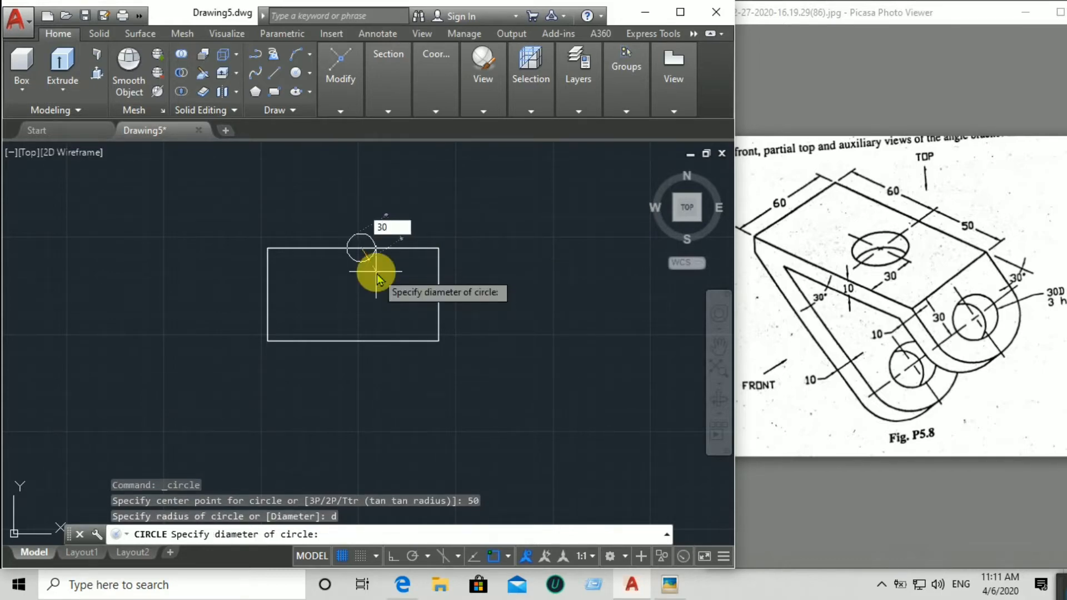
text(0)
key(Return)
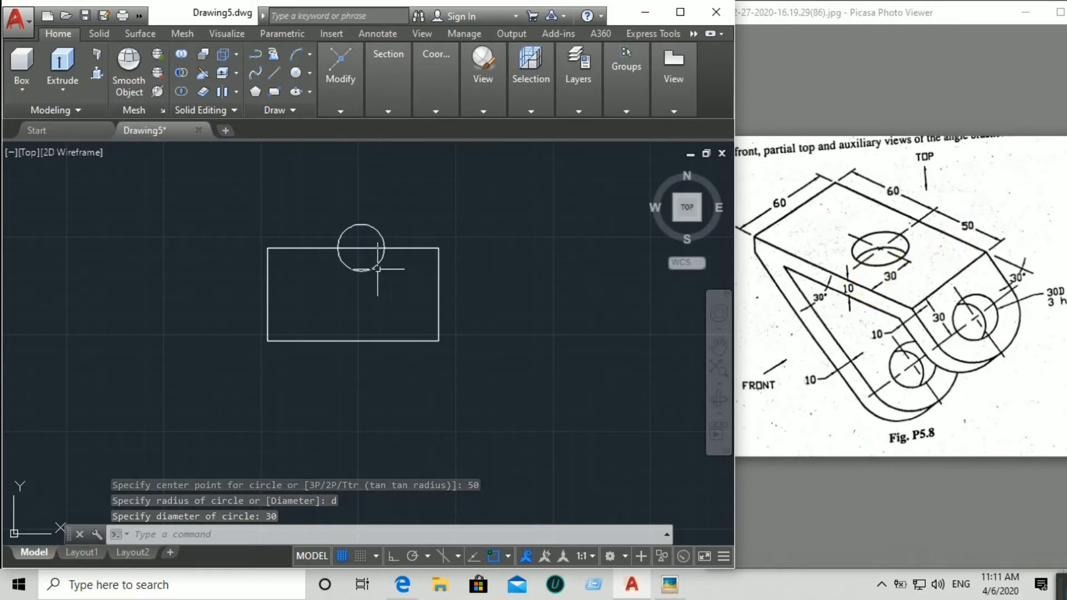
Step: Turn on Ortho and move the circle 30 straight down from its centre into the rectangle
click(379, 268)
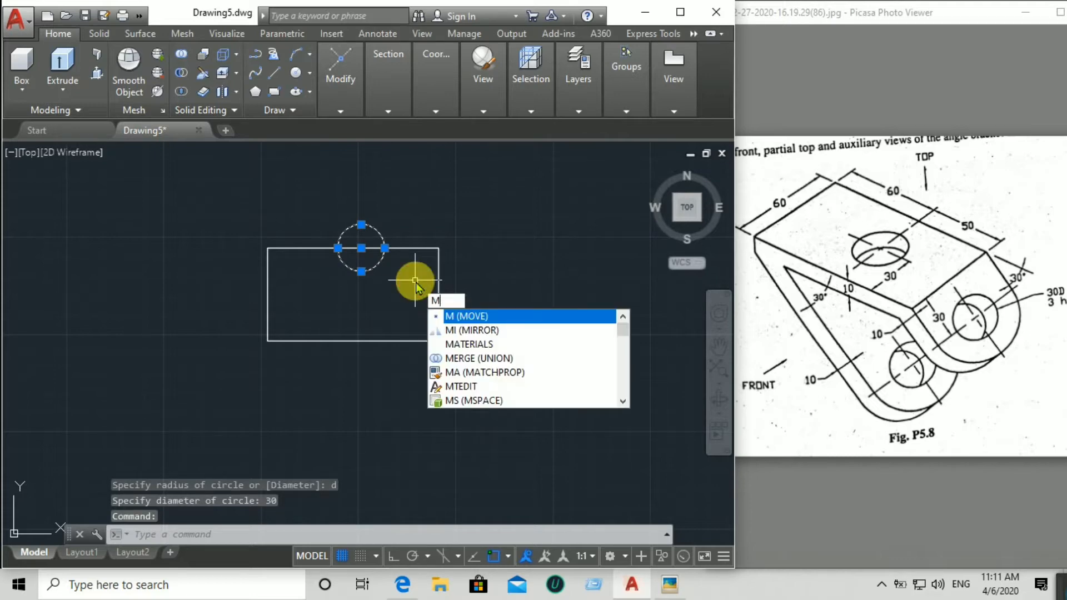
key(Return)
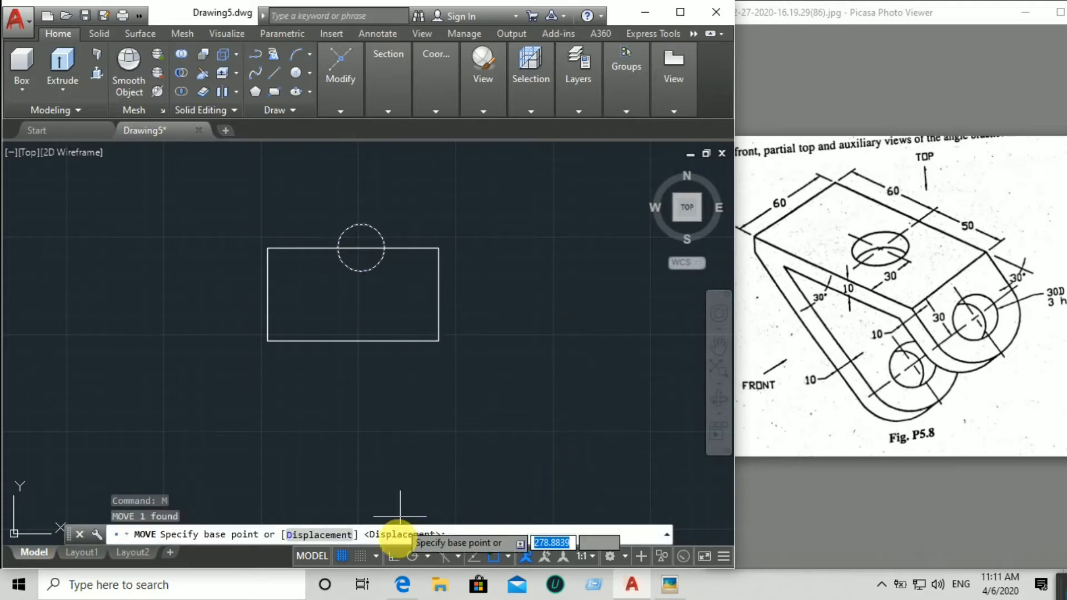
click(393, 556)
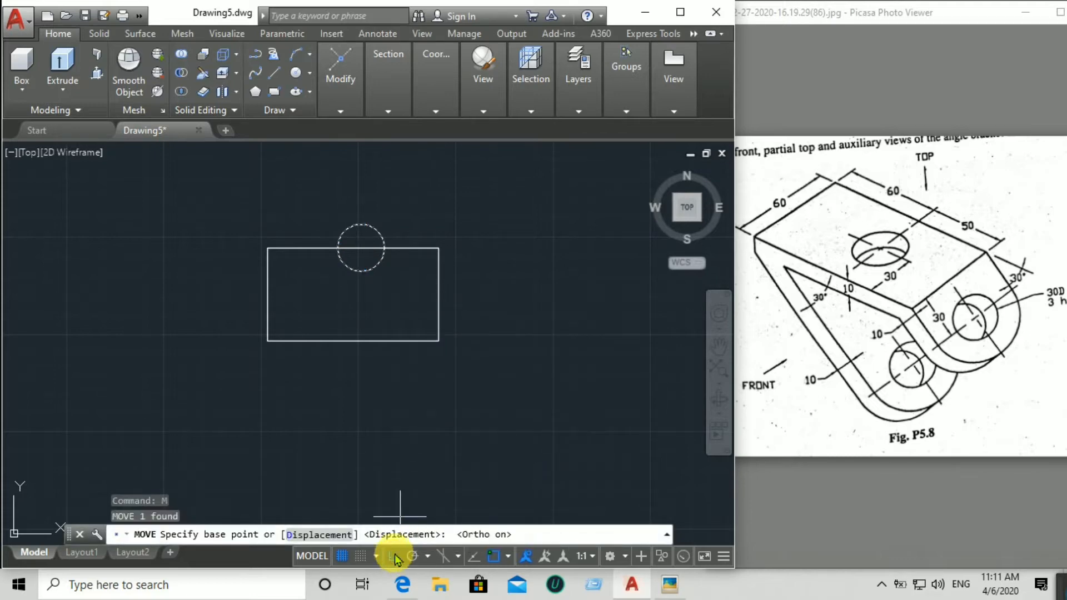
click(361, 248)
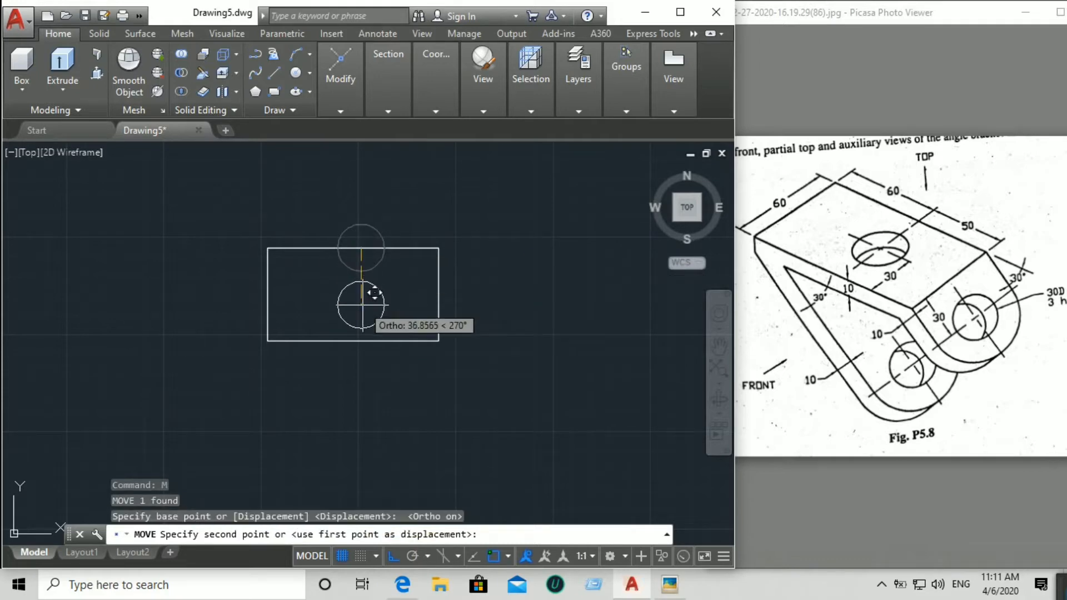
text(30)
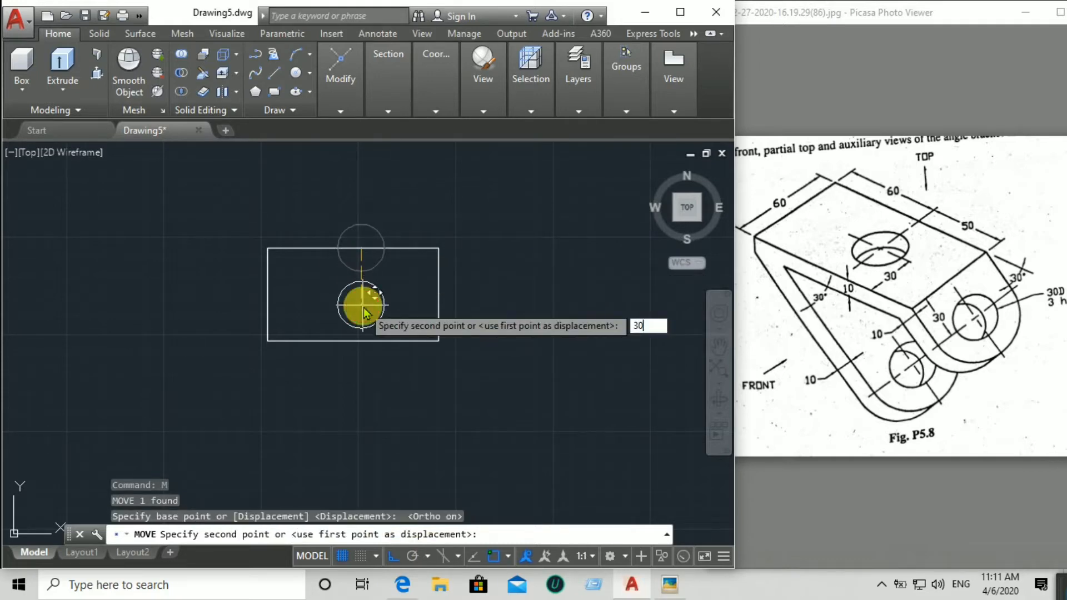
key(Return)
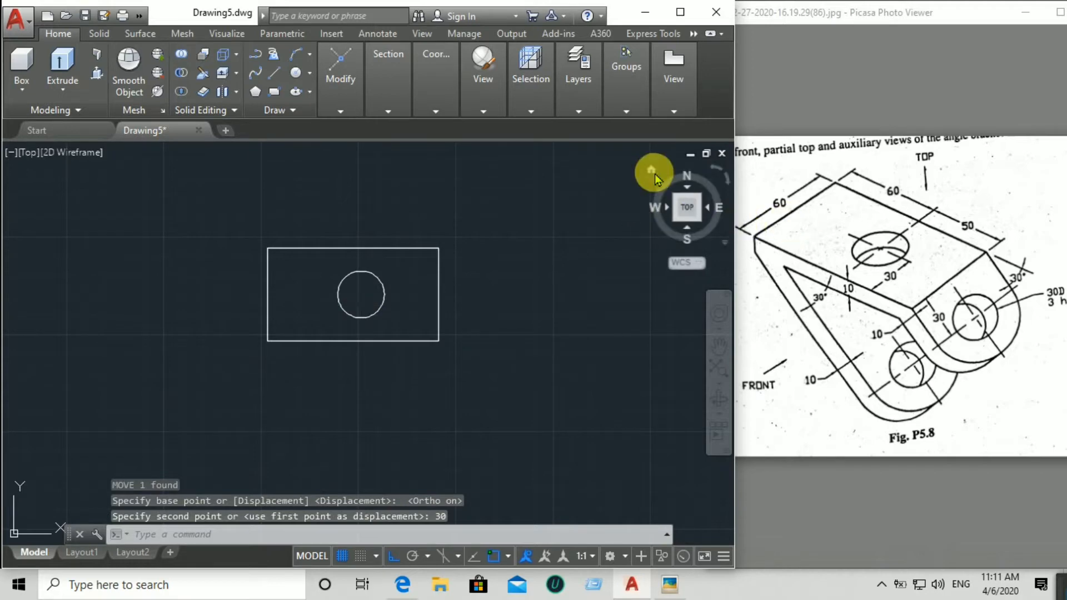
Step: In an isometric view, Presspull the area between the rectangle and the circle to a height of 10
click(651, 170)
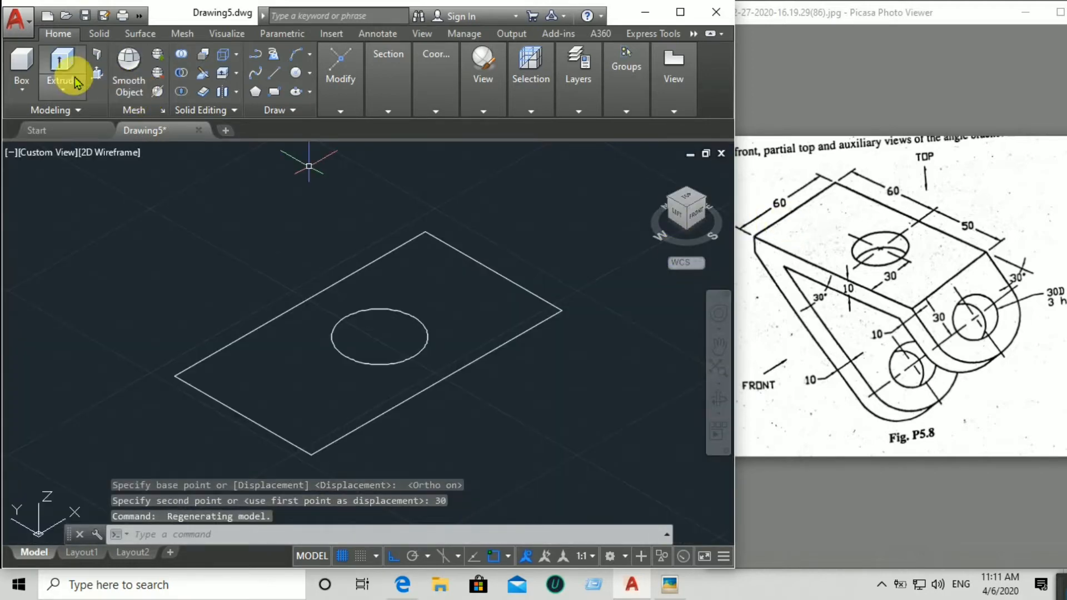
click(96, 72)
click(483, 313)
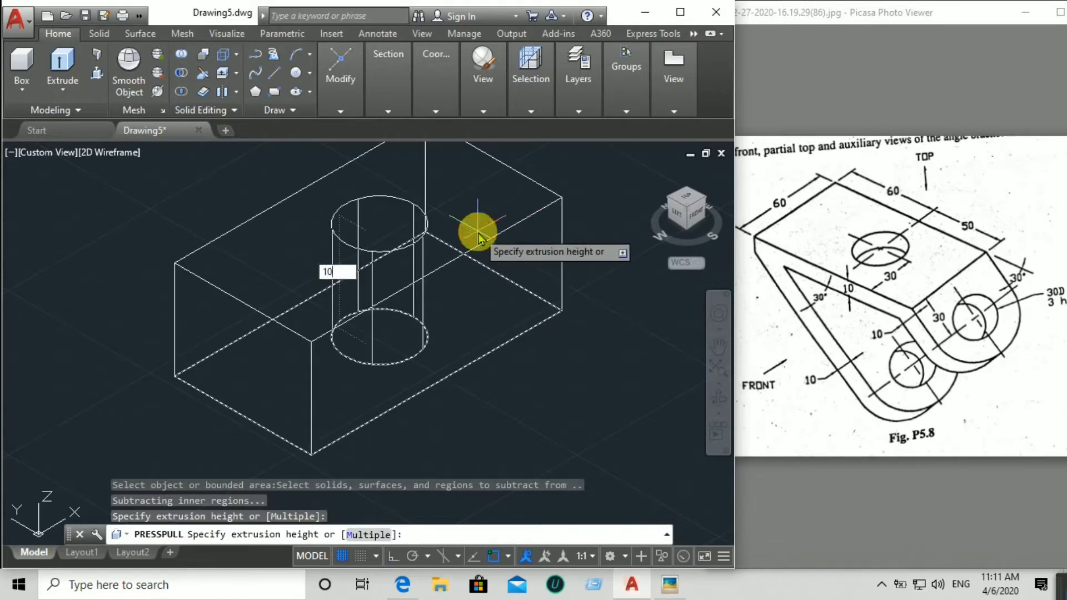
key(Return)
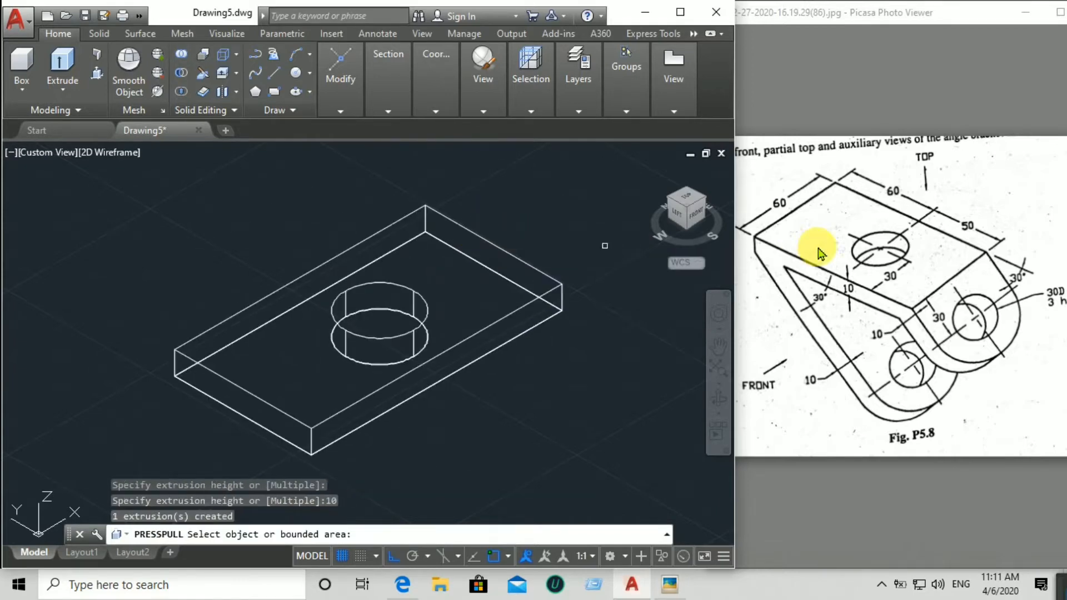
Step: Set the coordinate system to the Front orientation with the plate's front face in view
click(697, 218)
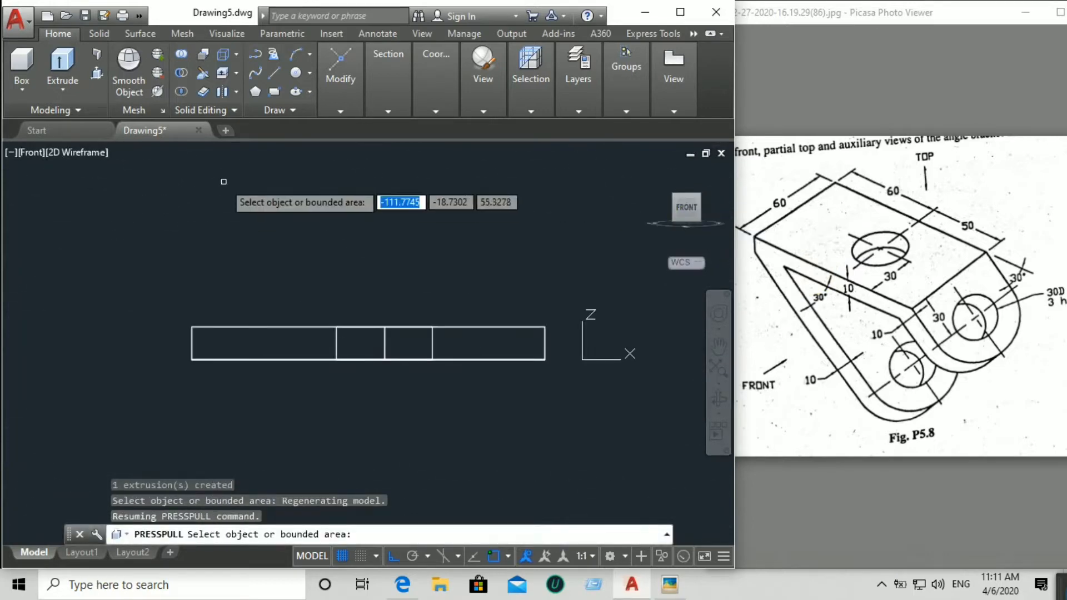
click(275, 71)
click(276, 71)
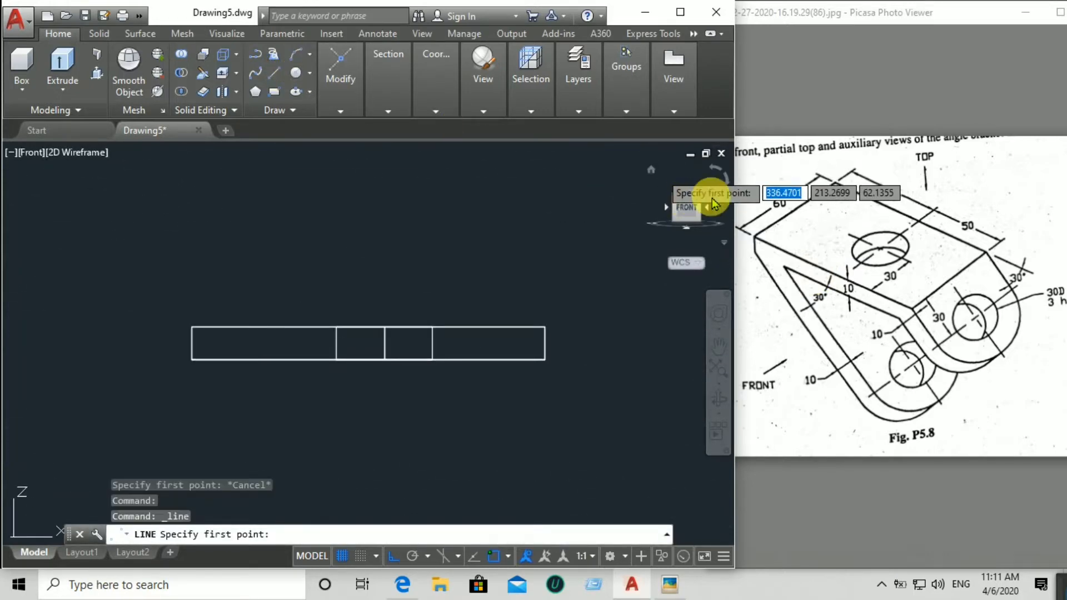
drag(705, 204, 673, 220)
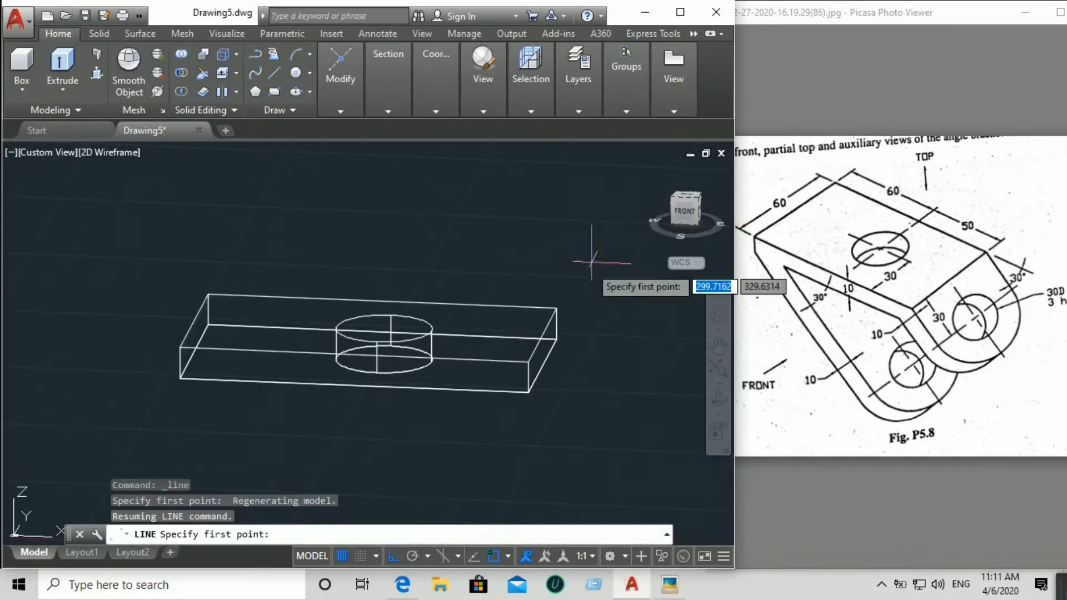
click(448, 110)
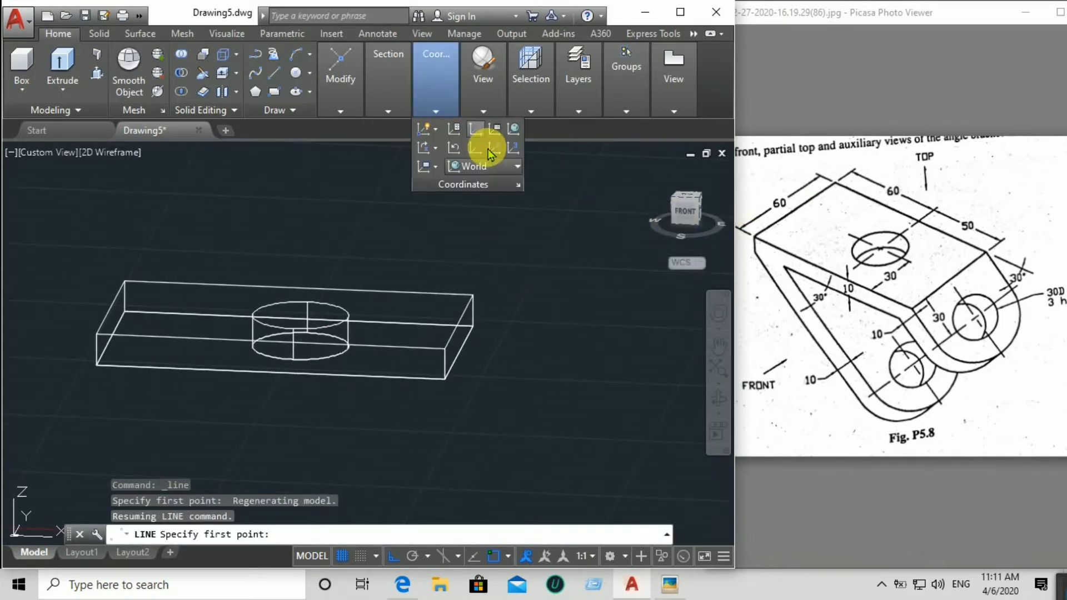
click(509, 165)
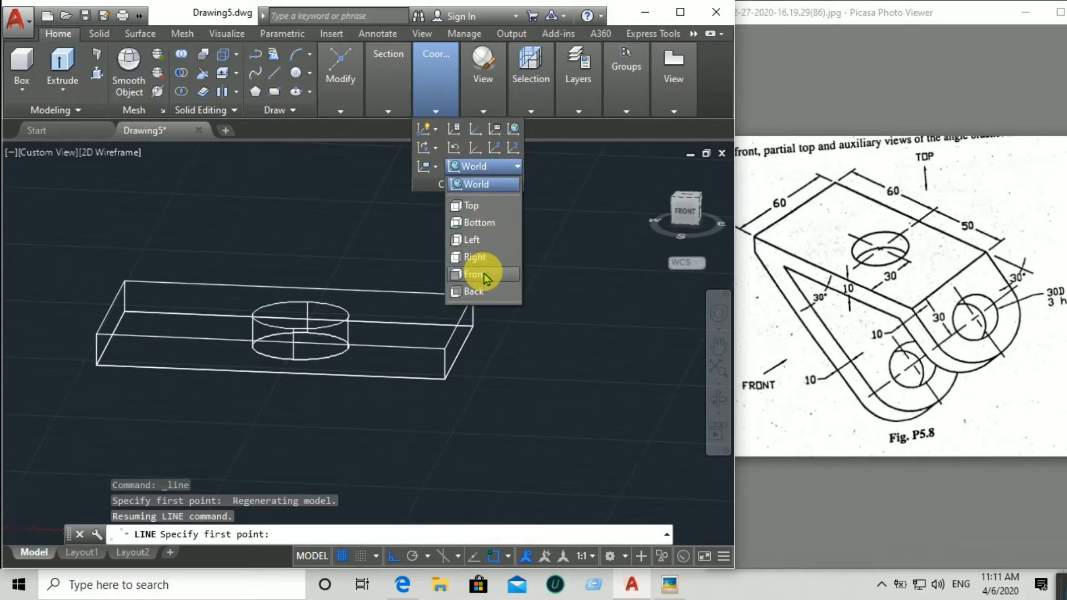
click(483, 274)
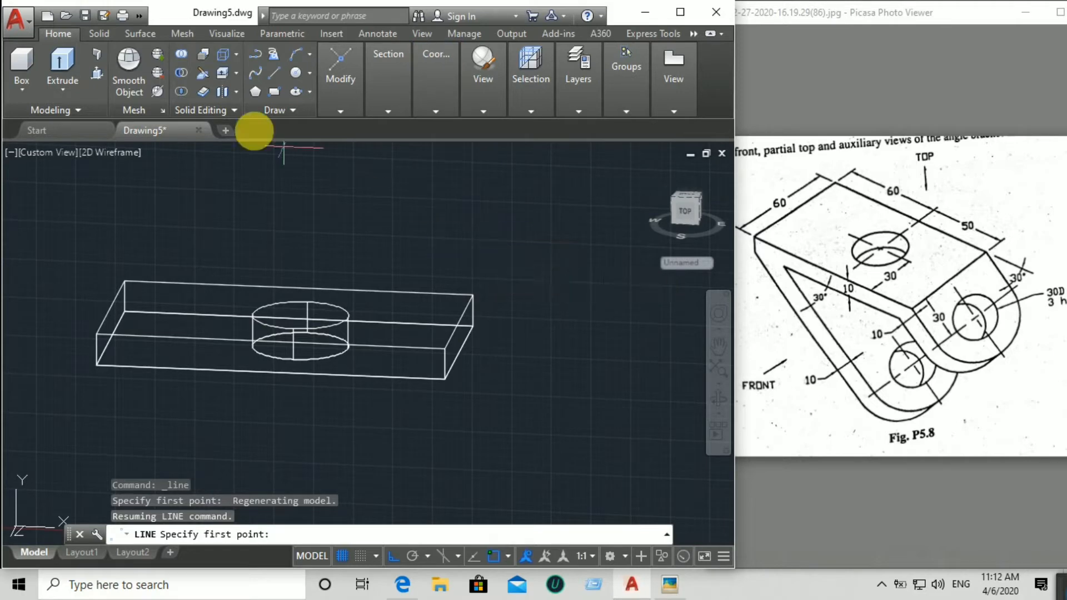
Step: Define a three-point UCS on the plate's front face: origin at the upper-left corner, X along the upper edge, Y pointing down
click(436, 109)
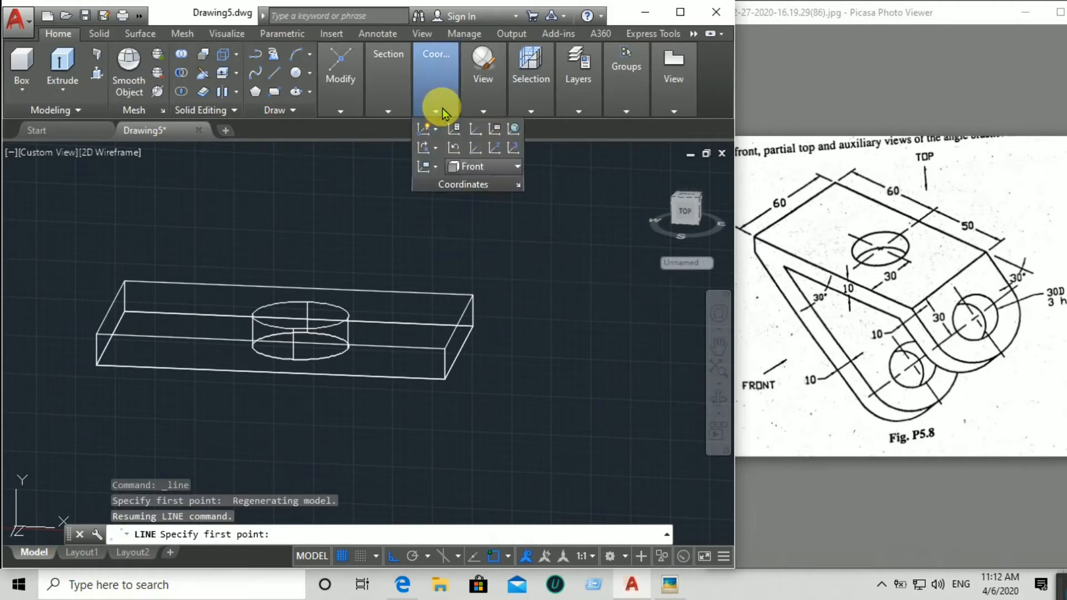
click(510, 149)
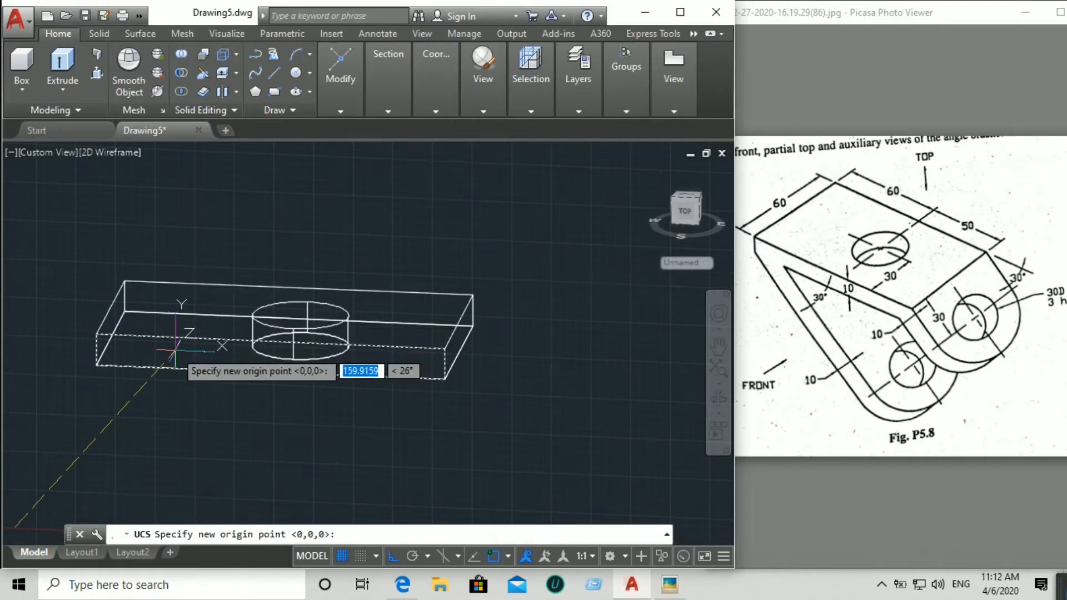
click(96, 333)
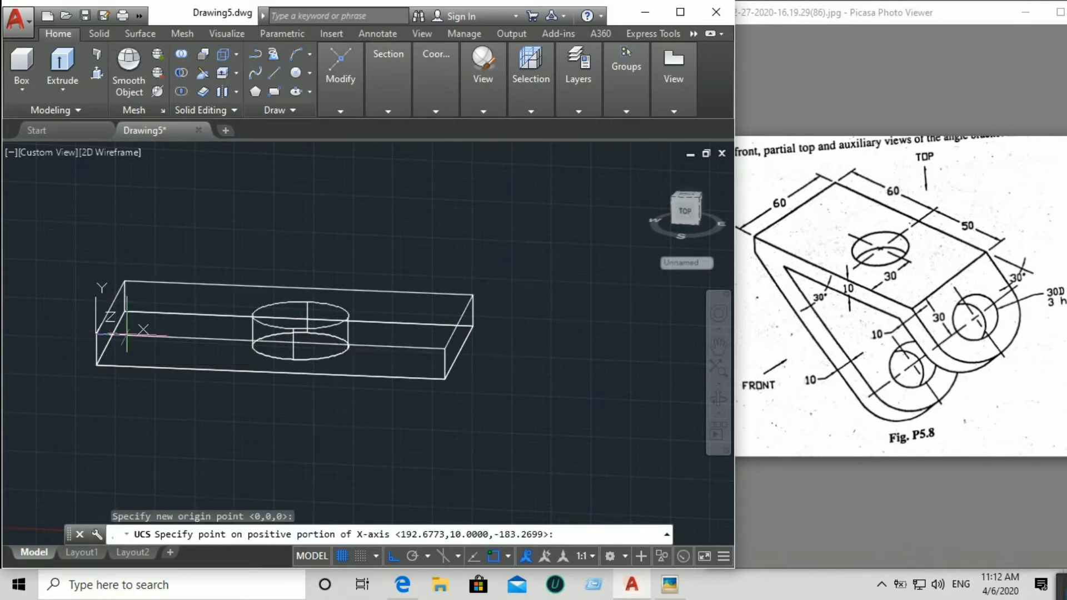
click(445, 349)
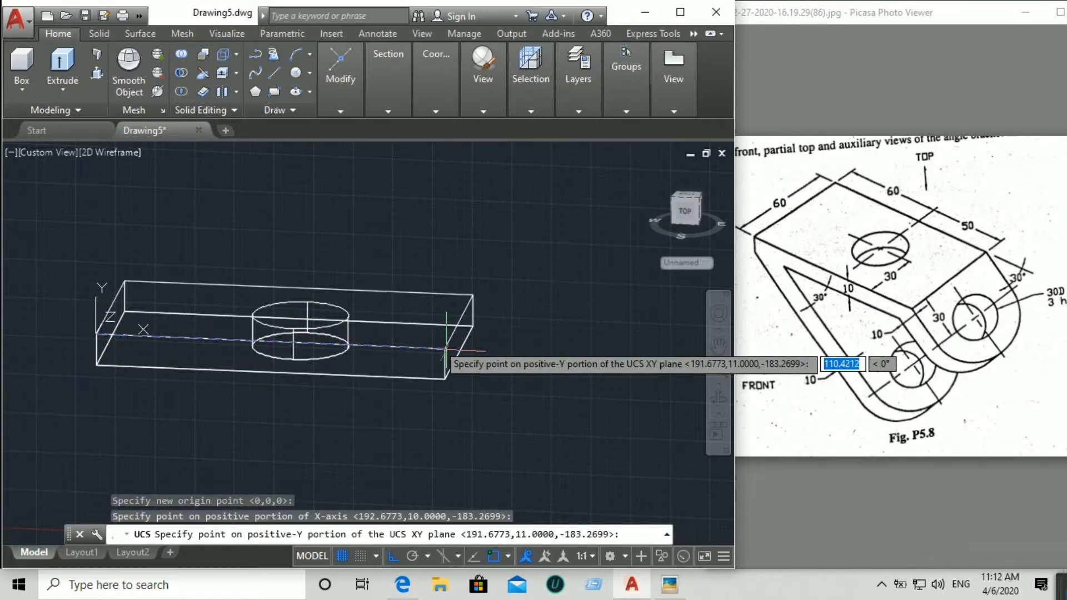
click(448, 382)
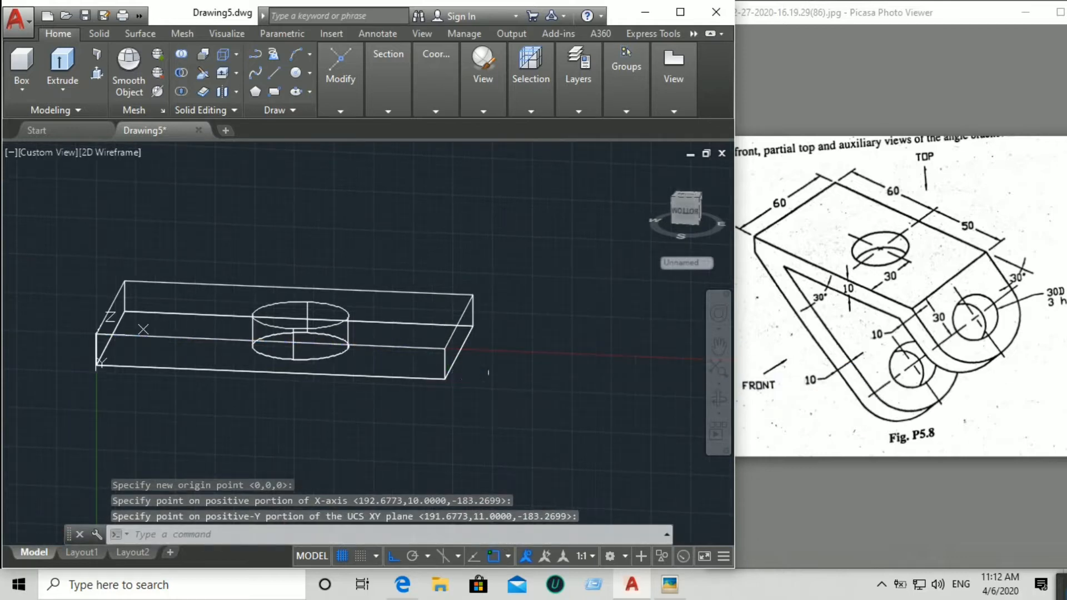
Step: Draw a line 30 long at an angle of 30° from the right end of the front face's upper edge
click(272, 80)
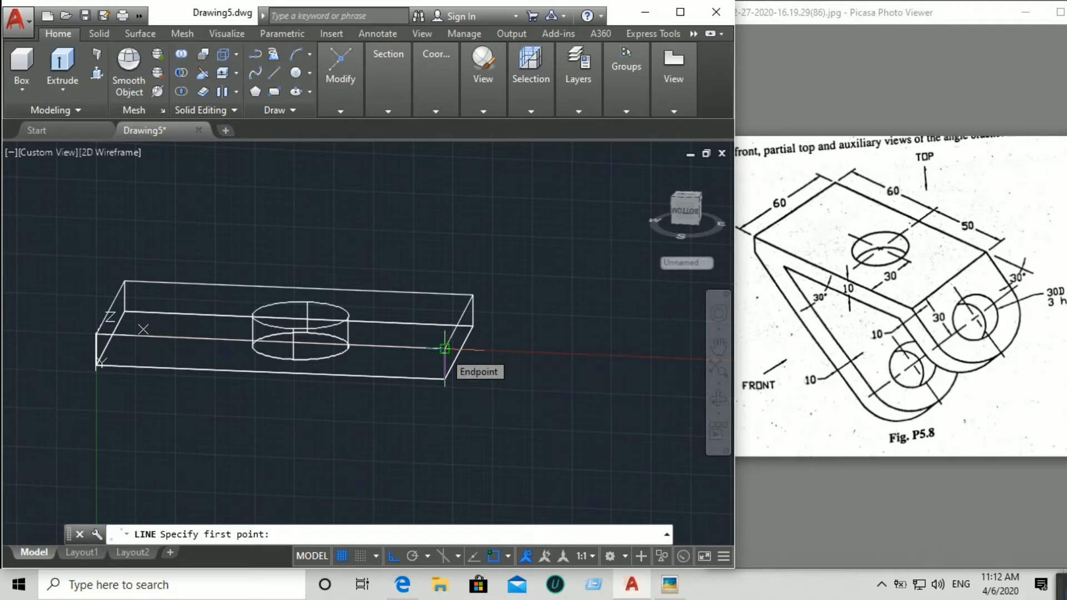
click(445, 349)
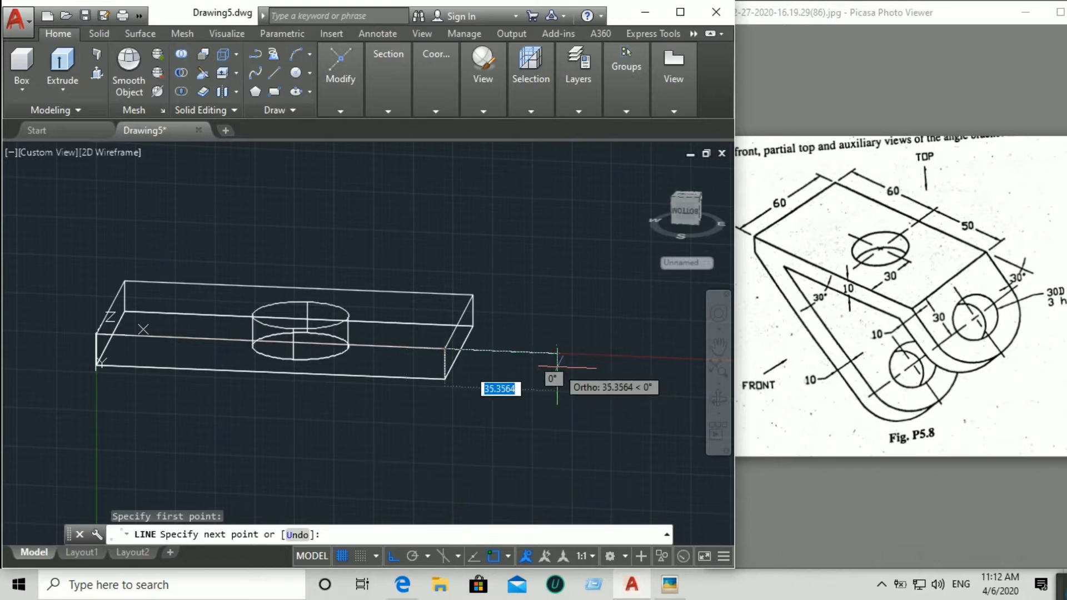
text(30)
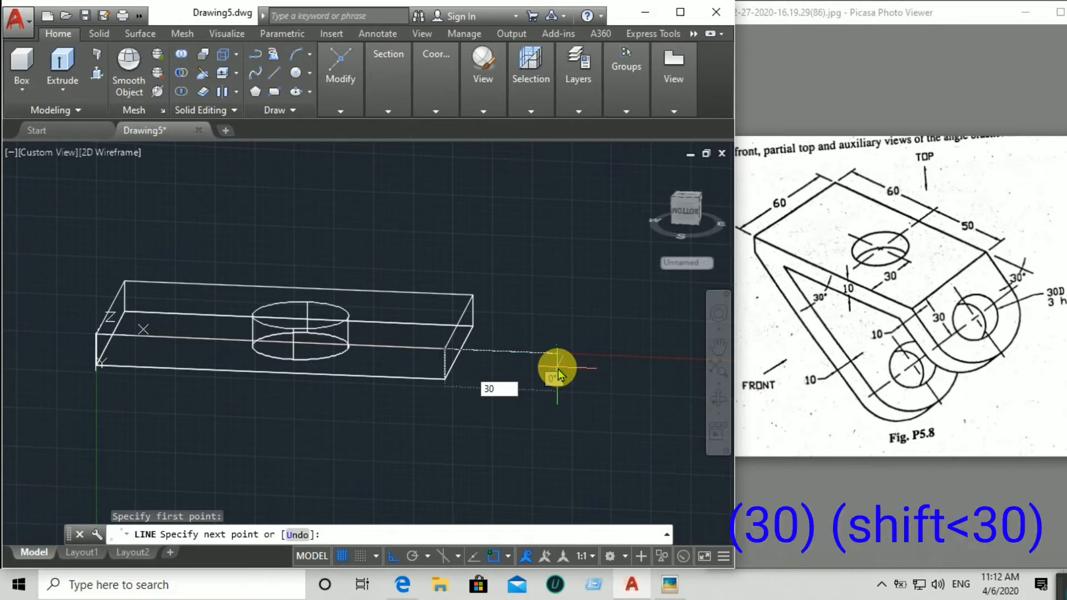
text(<0°)
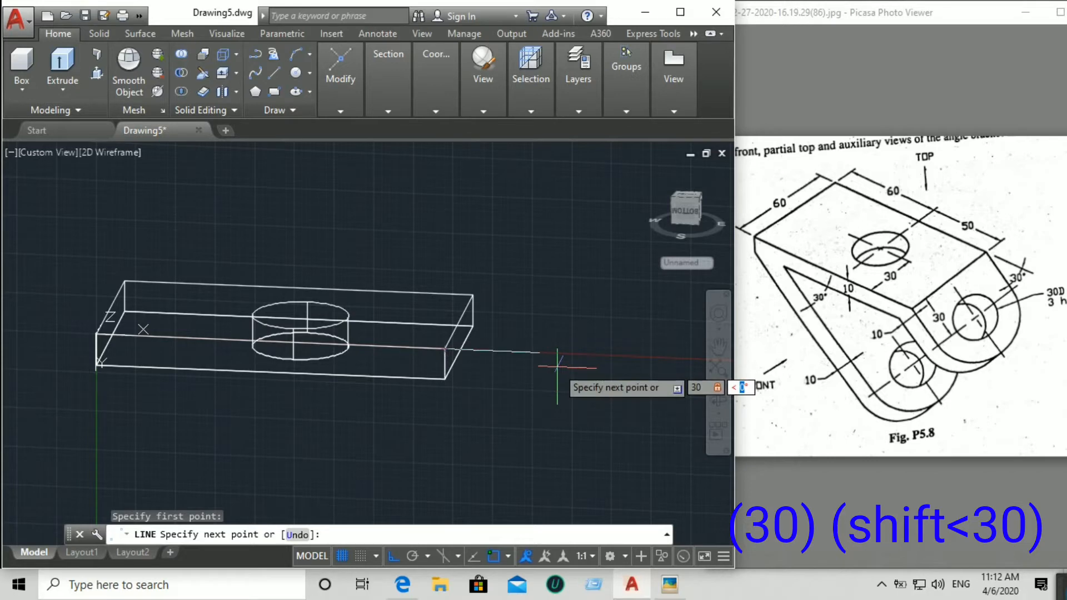
text(30)
key(Return)
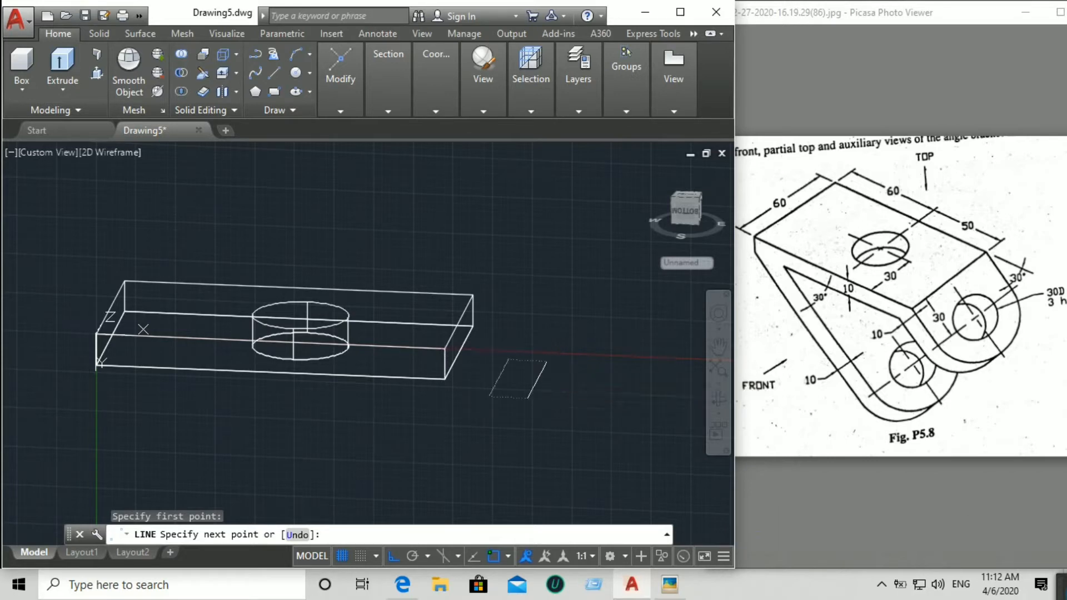
right_click(557, 367)
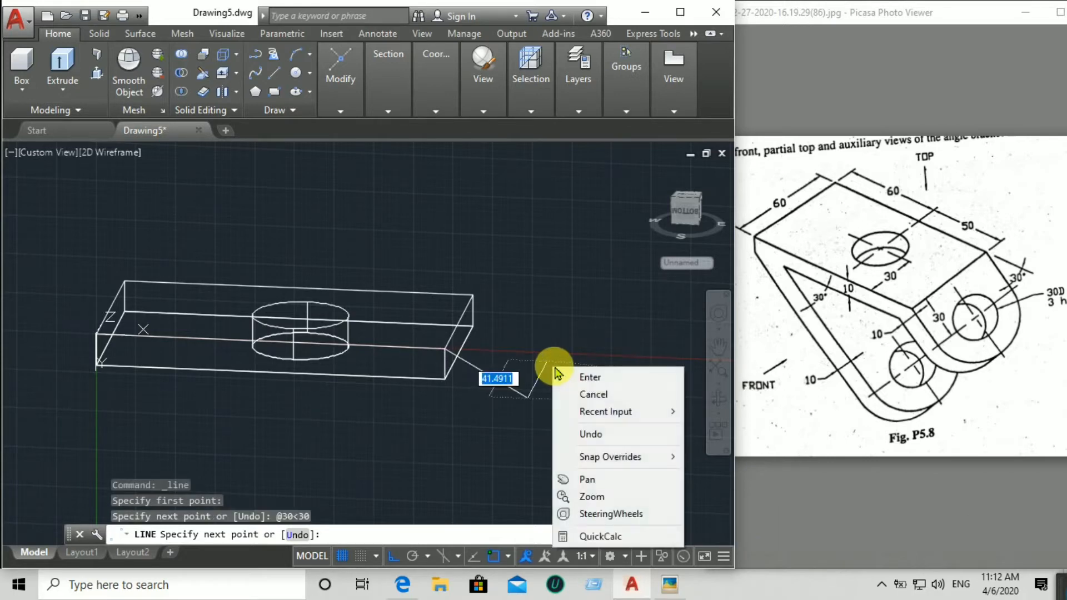
click(582, 374)
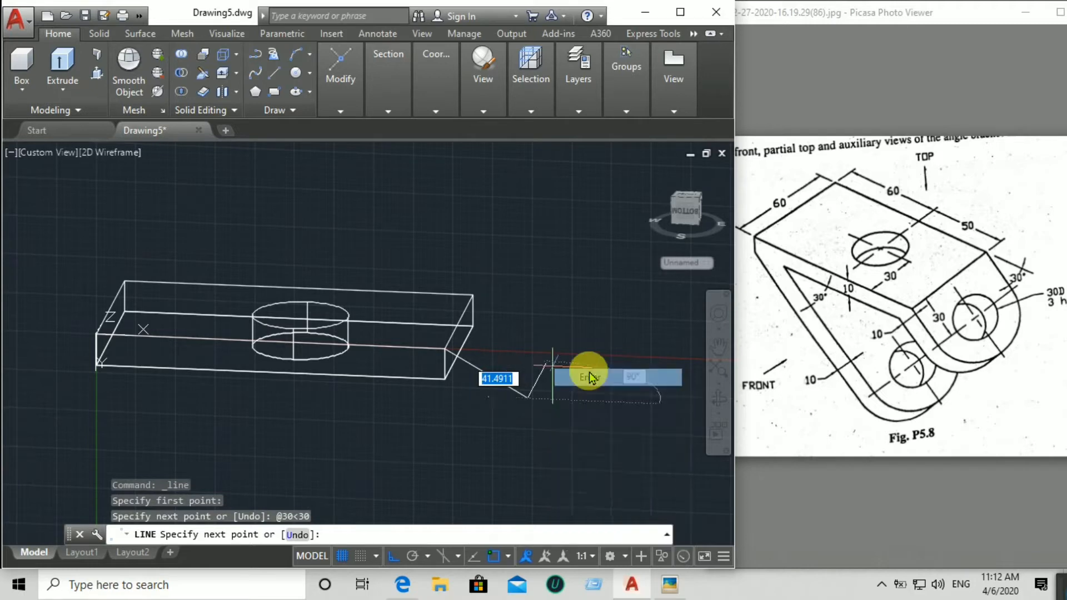
click(487, 373)
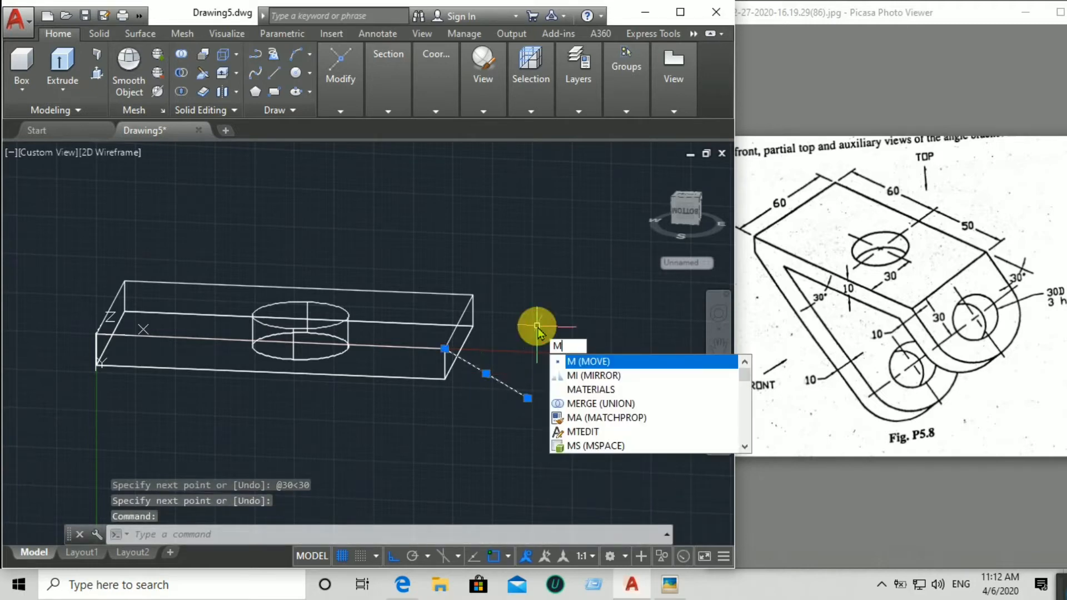
key(Return)
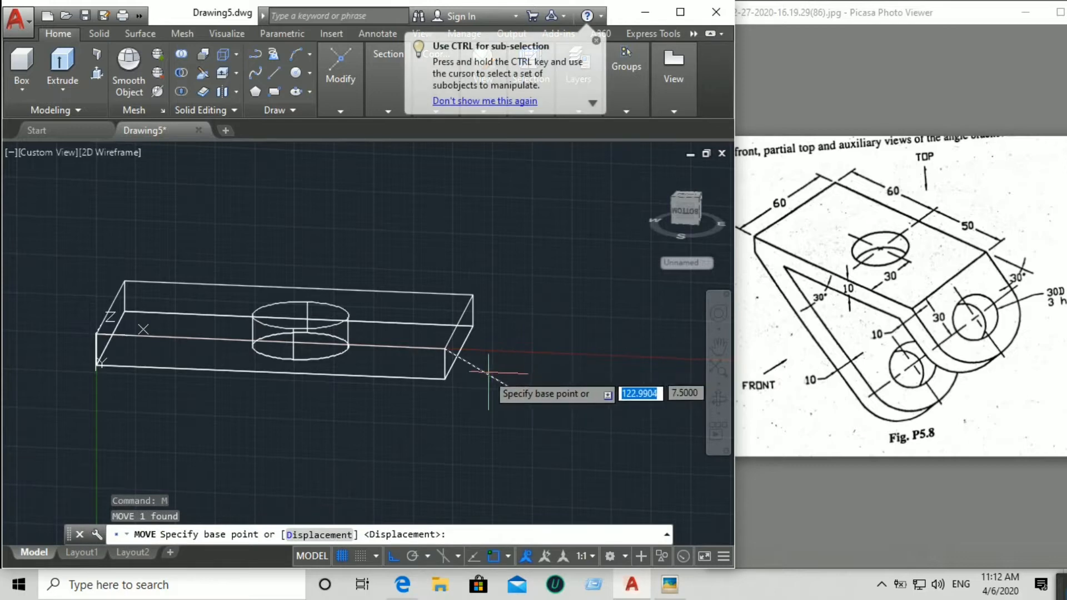
click(489, 362)
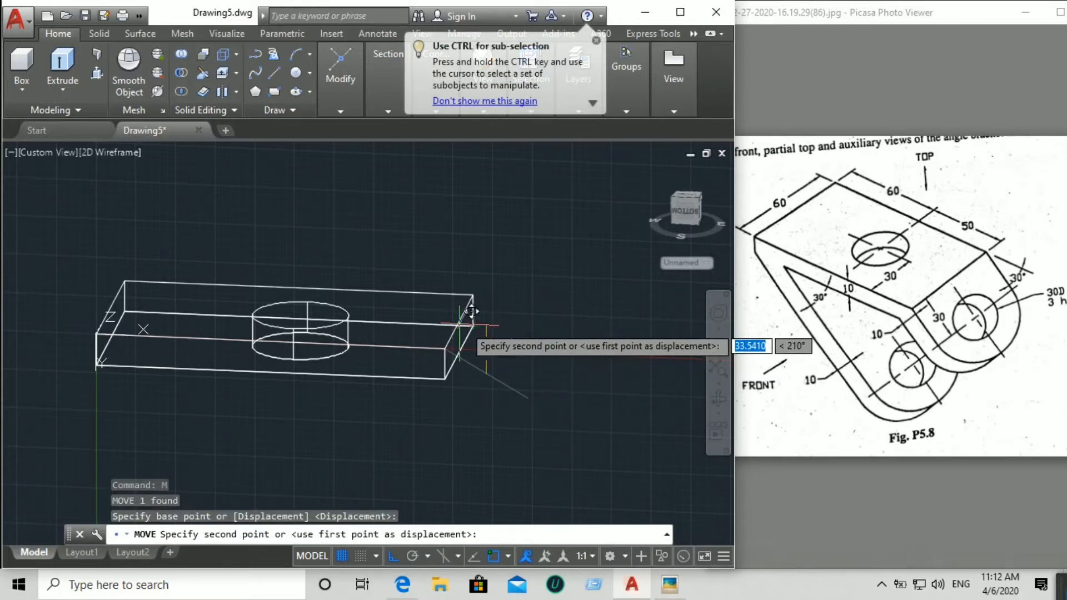
click(297, 94)
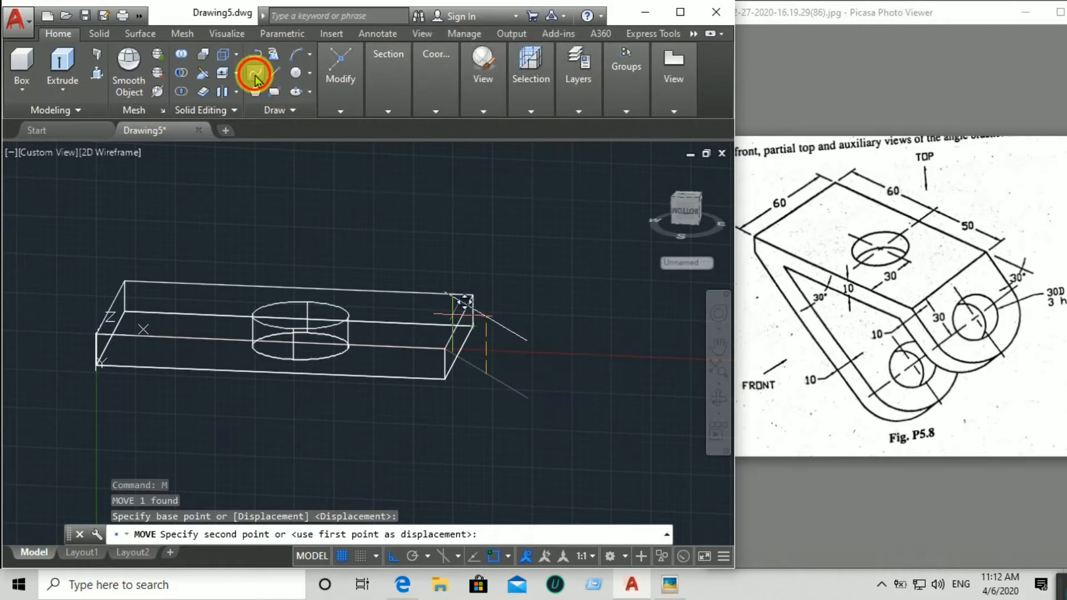
right_click(365, 199)
click(406, 226)
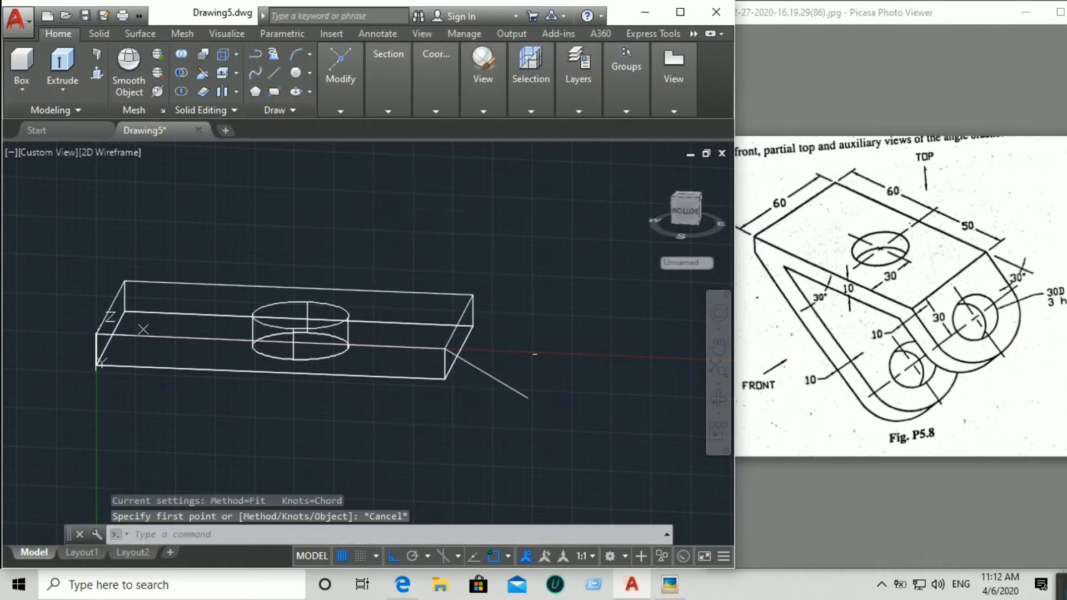
Step: Move the angled line by its upper endpoint to the midpoint of the plate's upper end edge
click(496, 377)
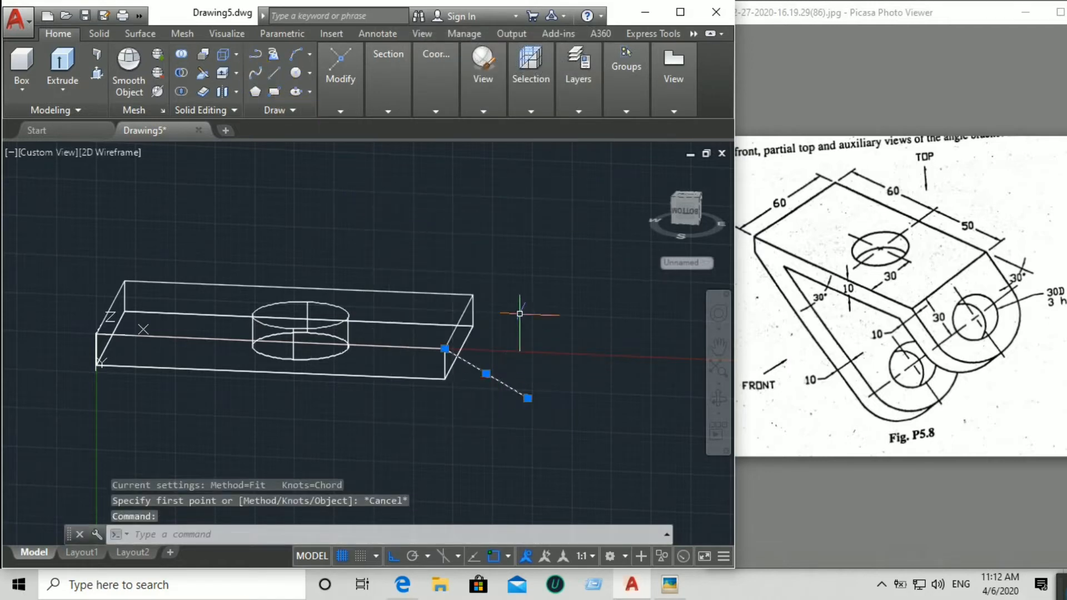
key(Return)
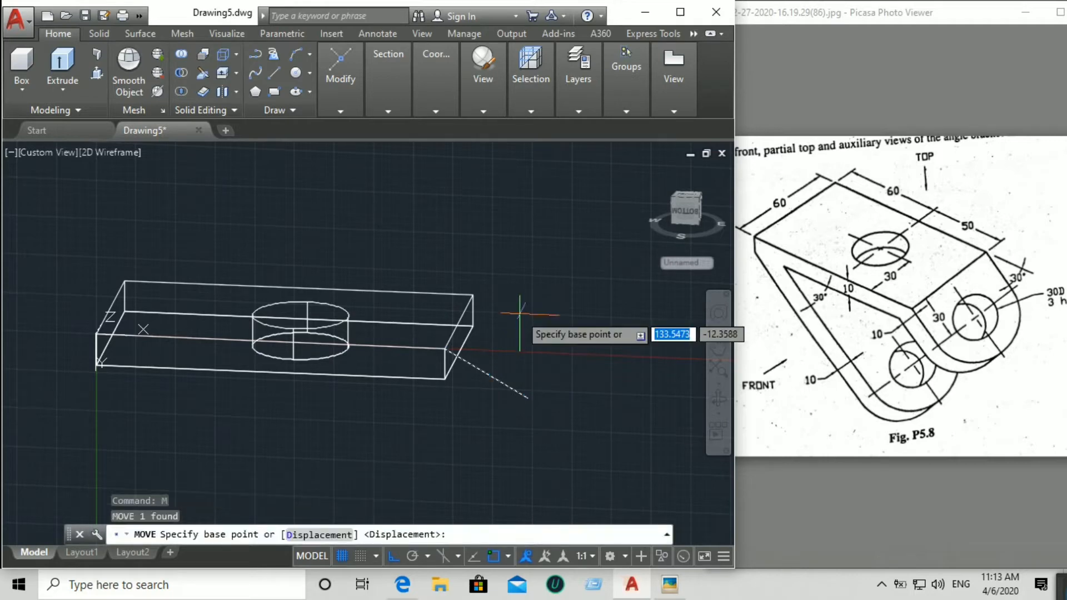
click(445, 349)
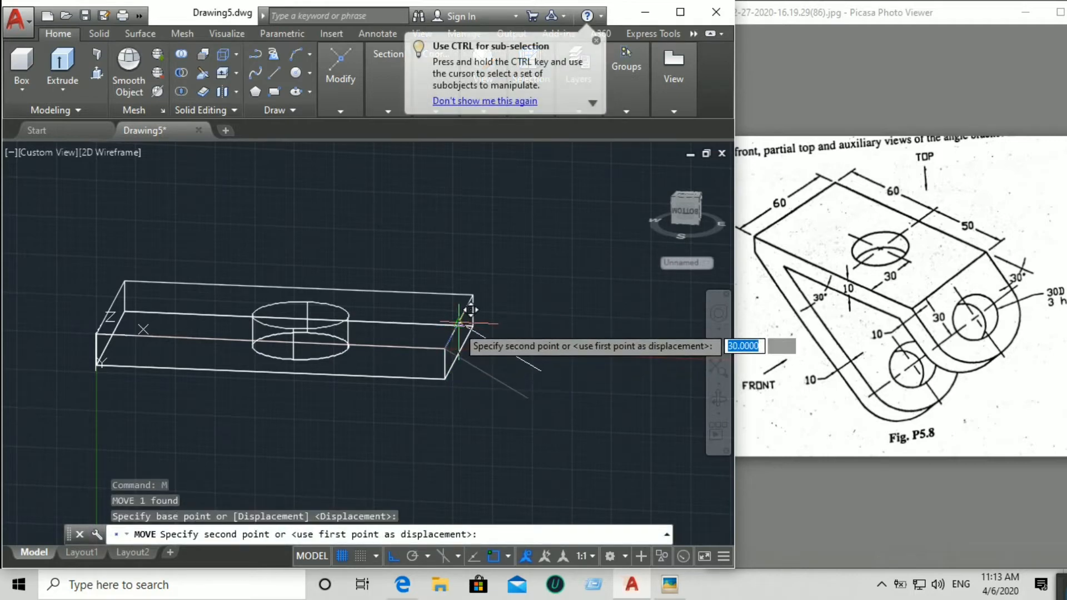
click(459, 326)
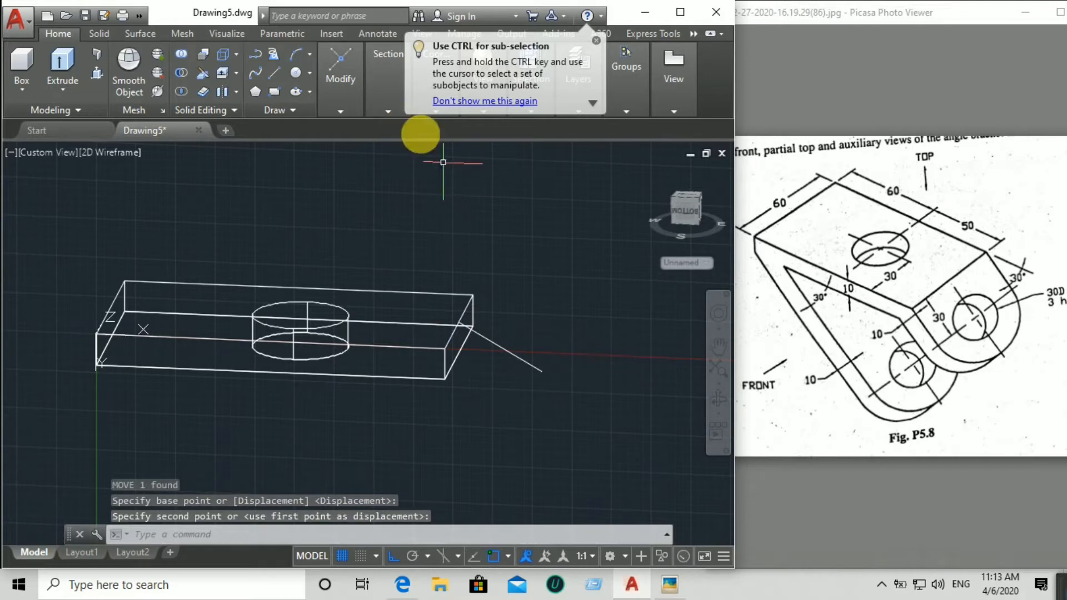
click(597, 41)
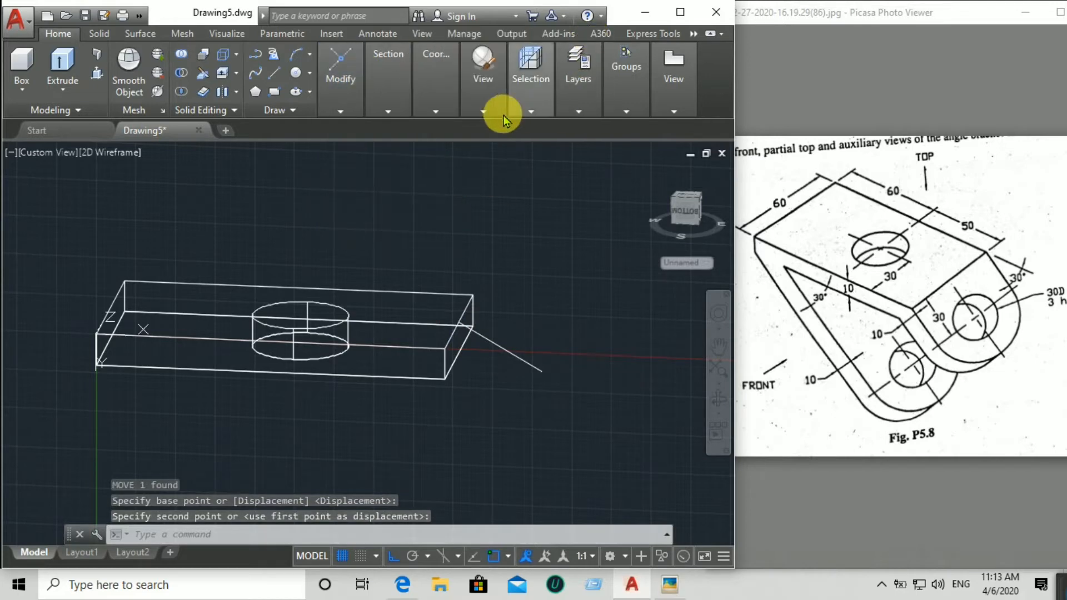
Step: Define a three-point UCS with origin at the angled line's free end, X along the line towards the plate, and Y along the plate's width
mouse_move(432, 103)
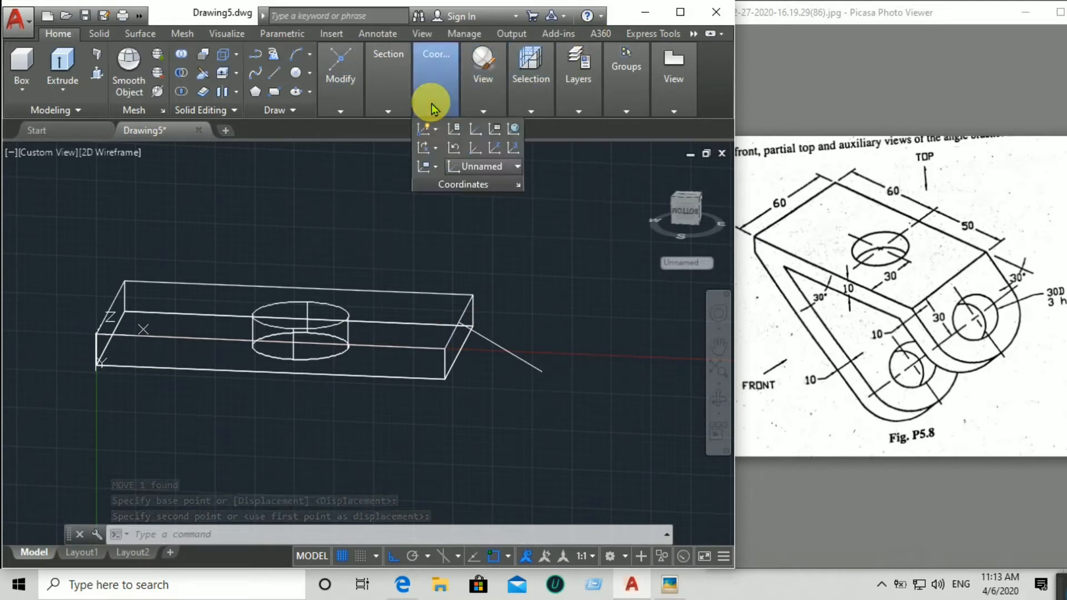
click(516, 148)
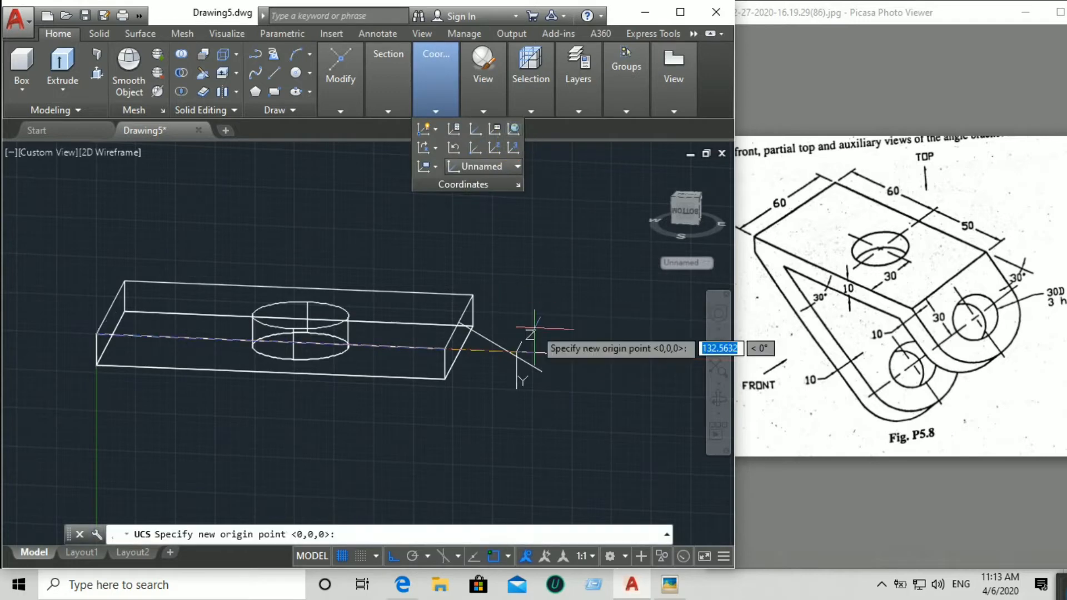
click(538, 372)
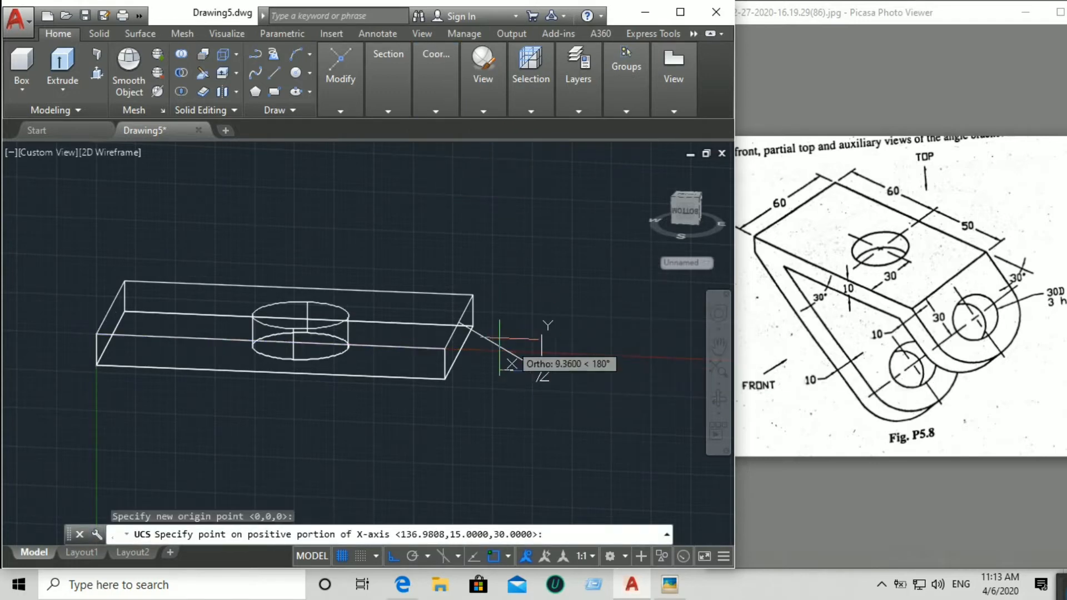
click(459, 321)
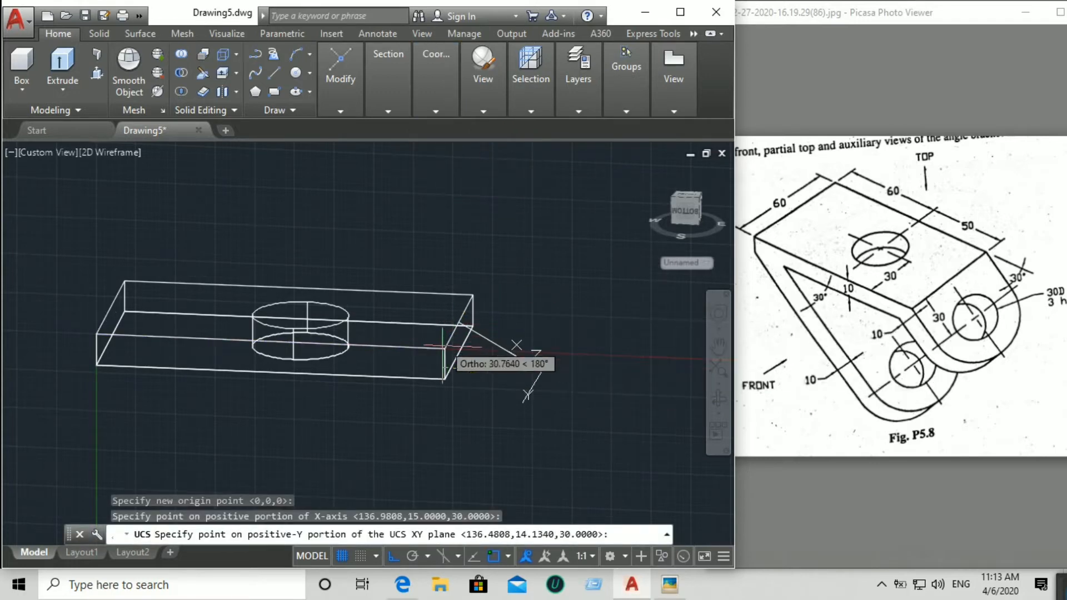
click(445, 365)
middle_drag(522, 282, 497, 300)
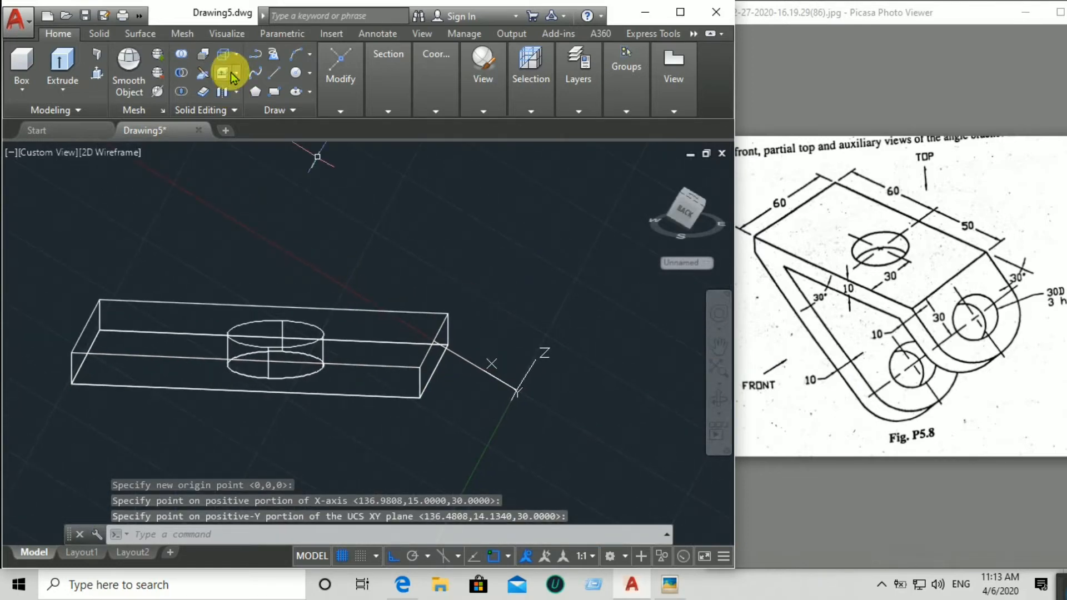
click(297, 72)
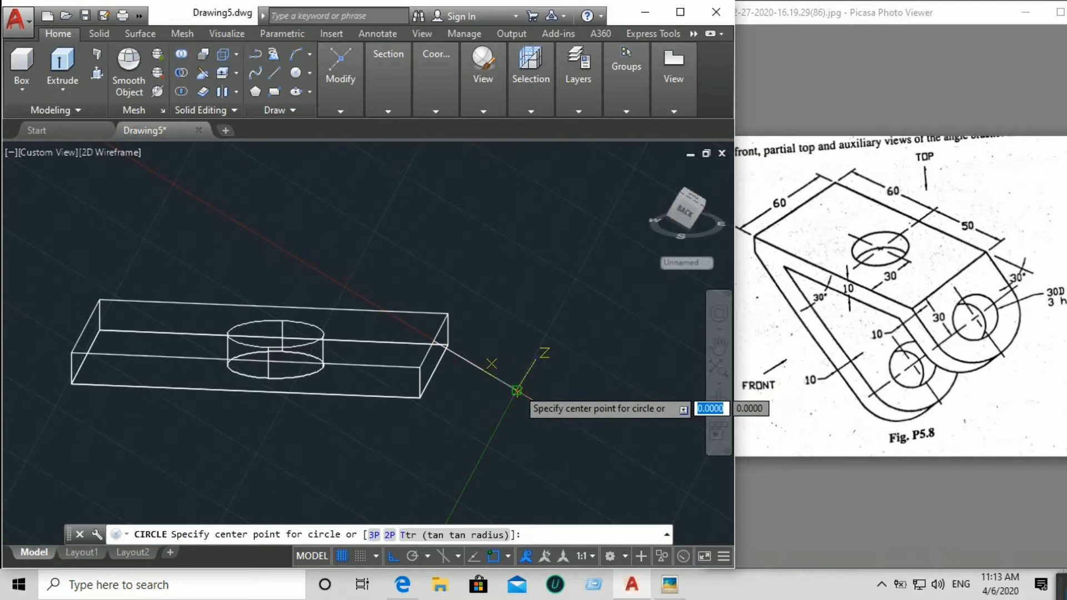
mouse_move(476, 355)
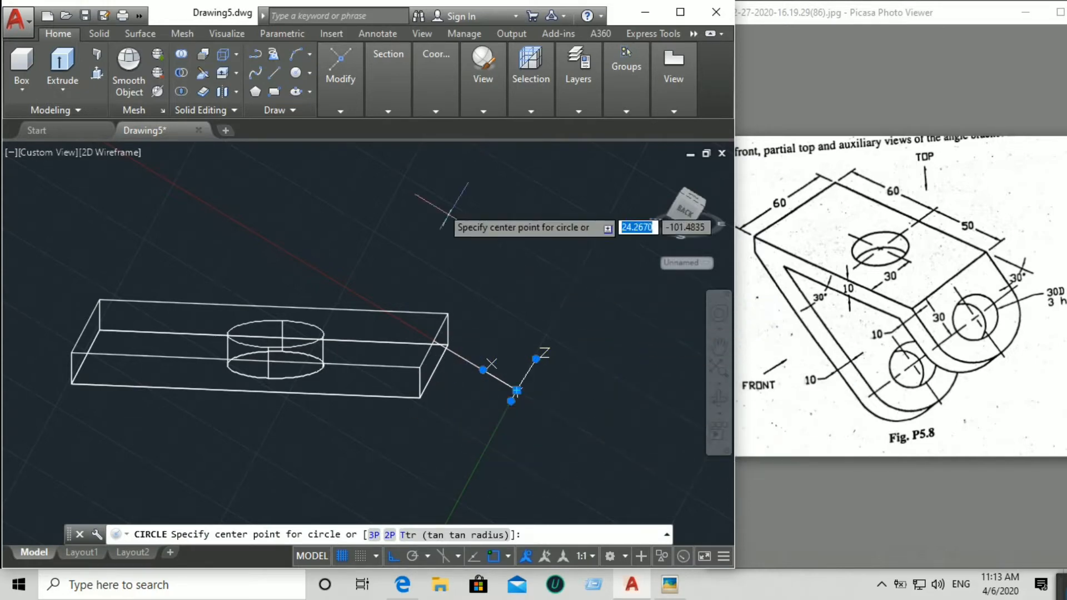
click(297, 74)
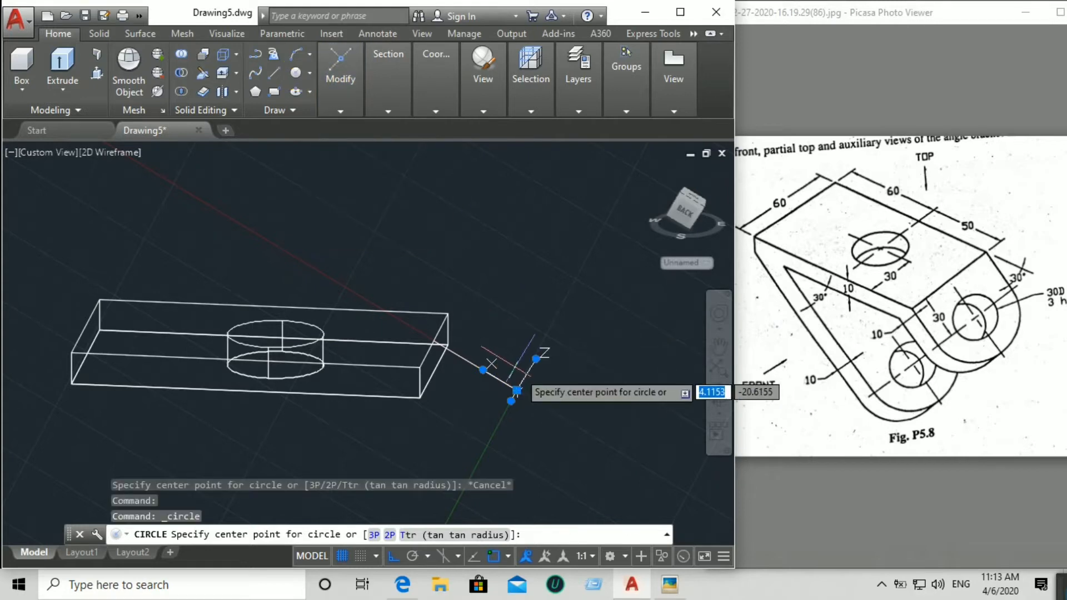
click(681, 194)
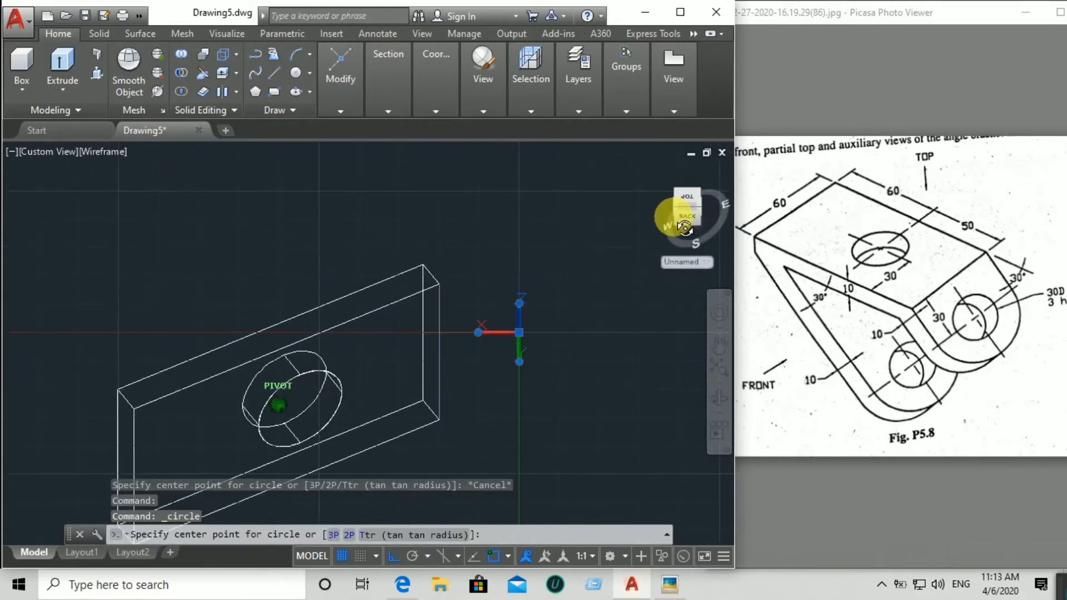
click(520, 333)
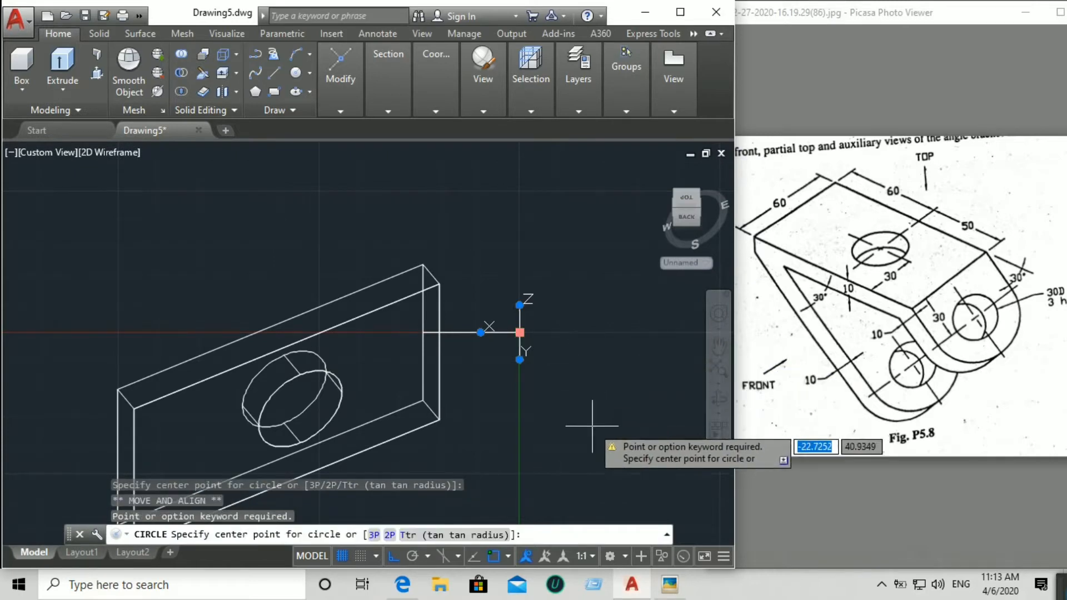
scroll(536, 312, down, 4)
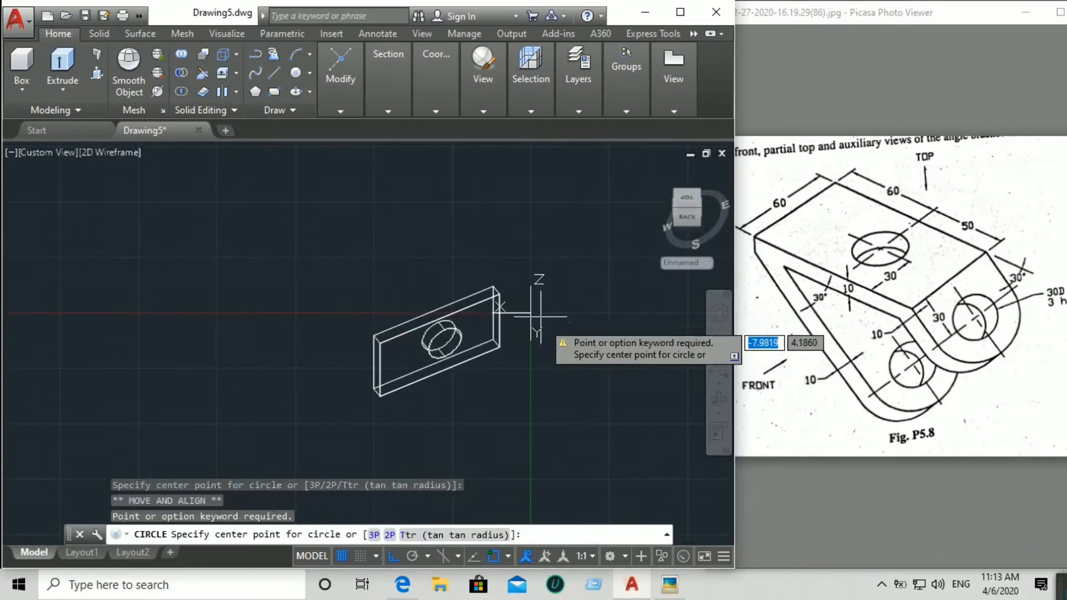
scroll(539, 317, up, 4)
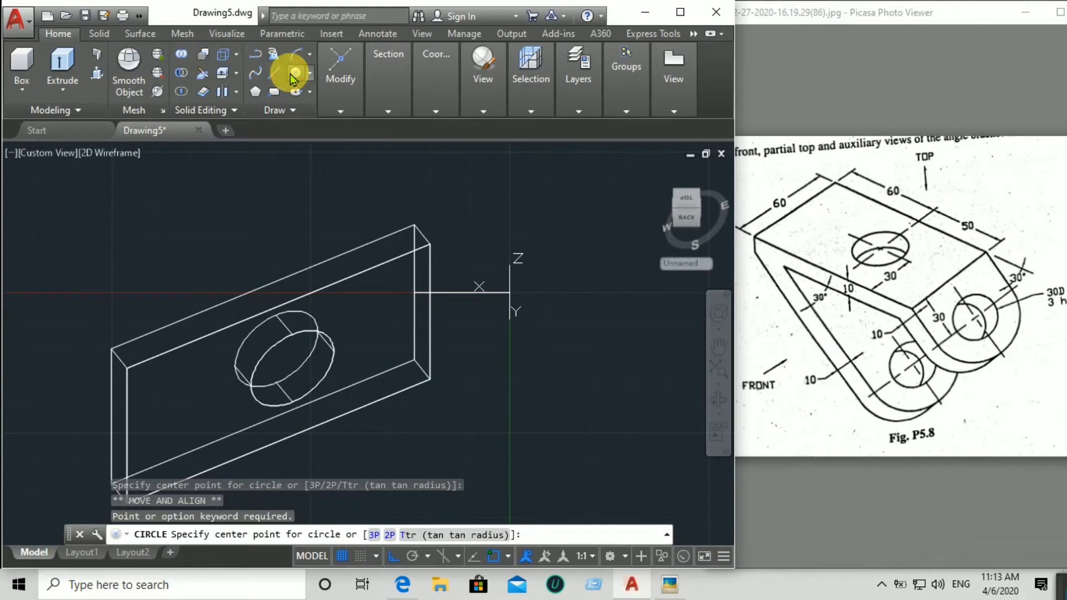
Step: Draw a circle of radius 30 centred on the angled line's free end
click(293, 78)
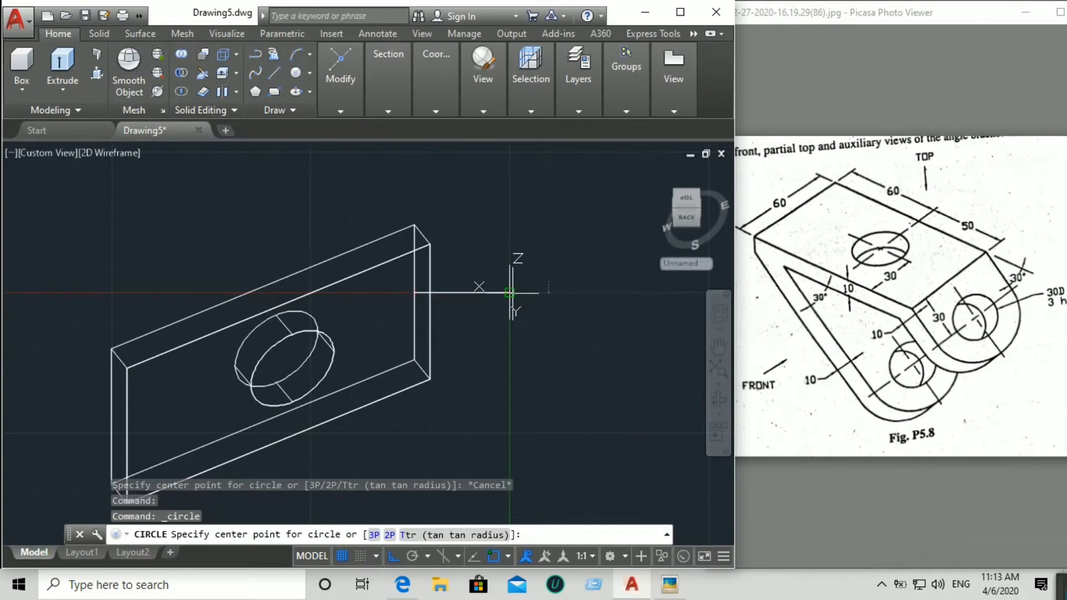
click(509, 293)
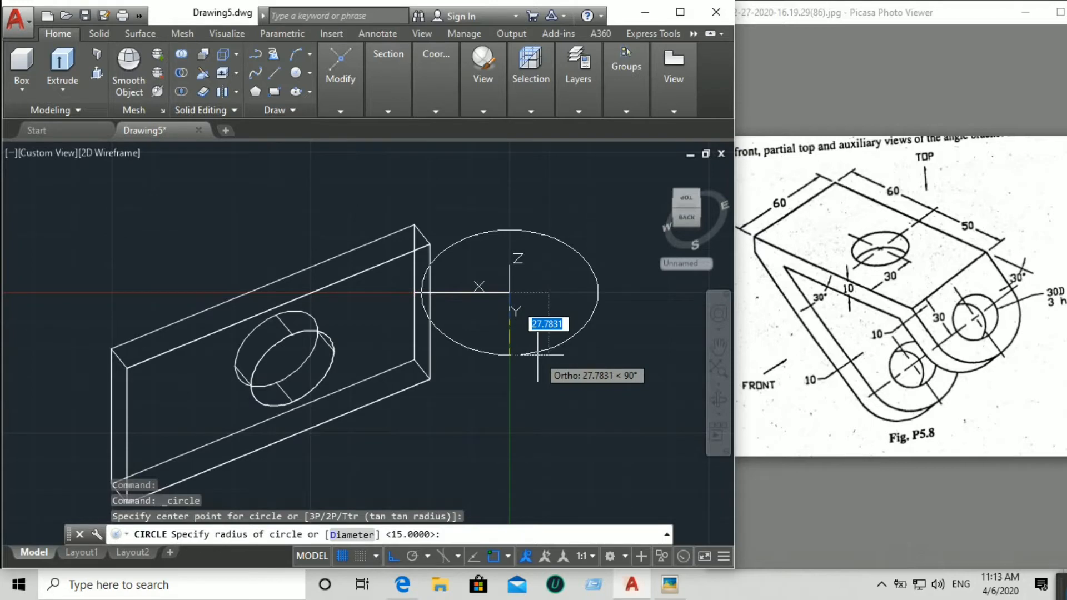
text(30)
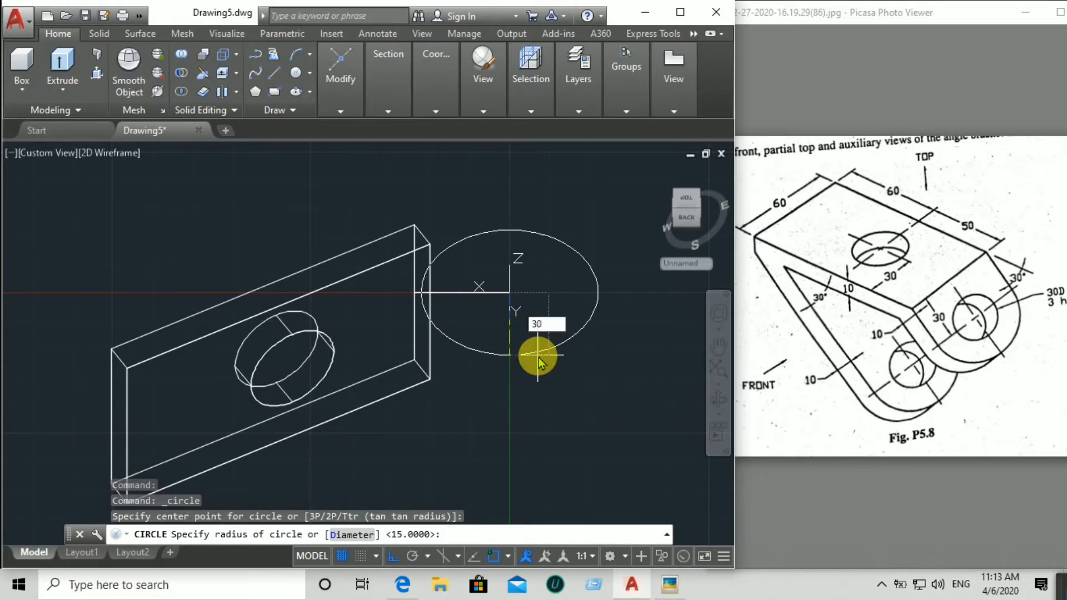
key(Return)
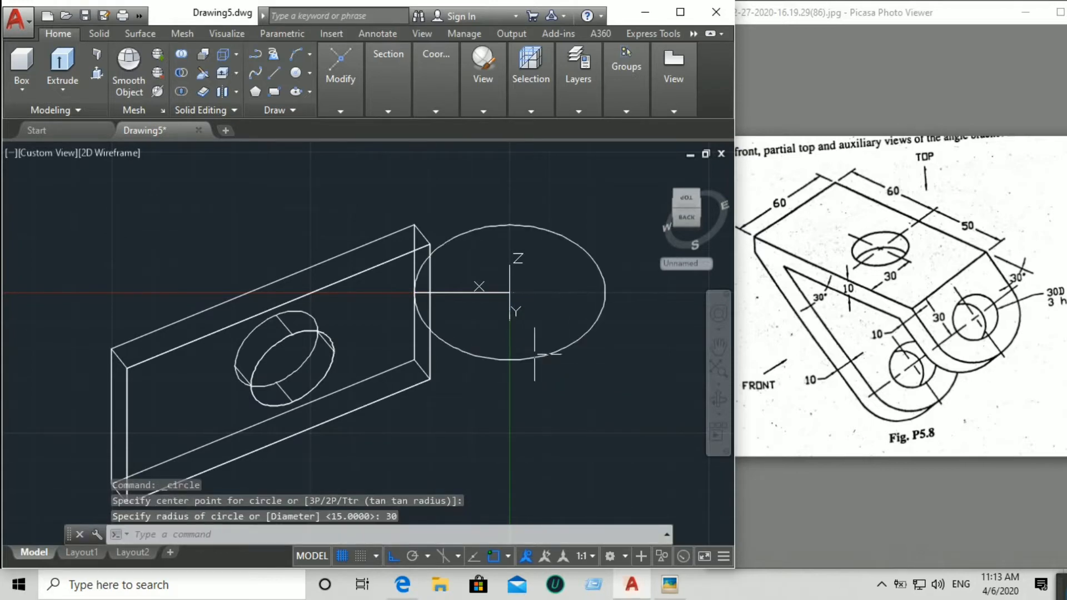
Step: Draw a circle of diameter 30 concentric with the radius 30 circle
click(296, 73)
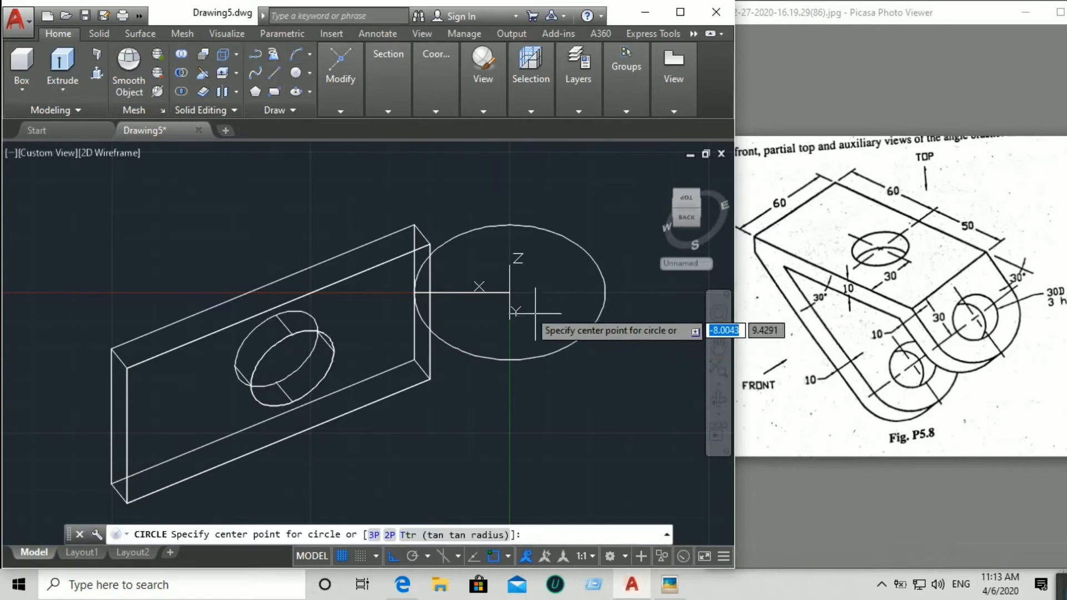
click(510, 293)
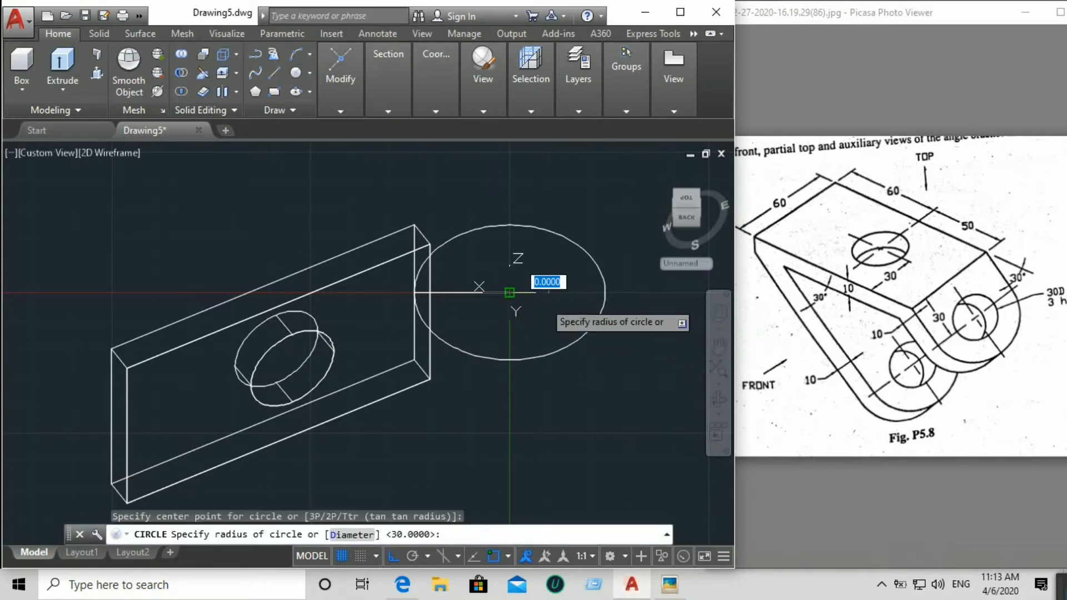
text(d)
key(Return)
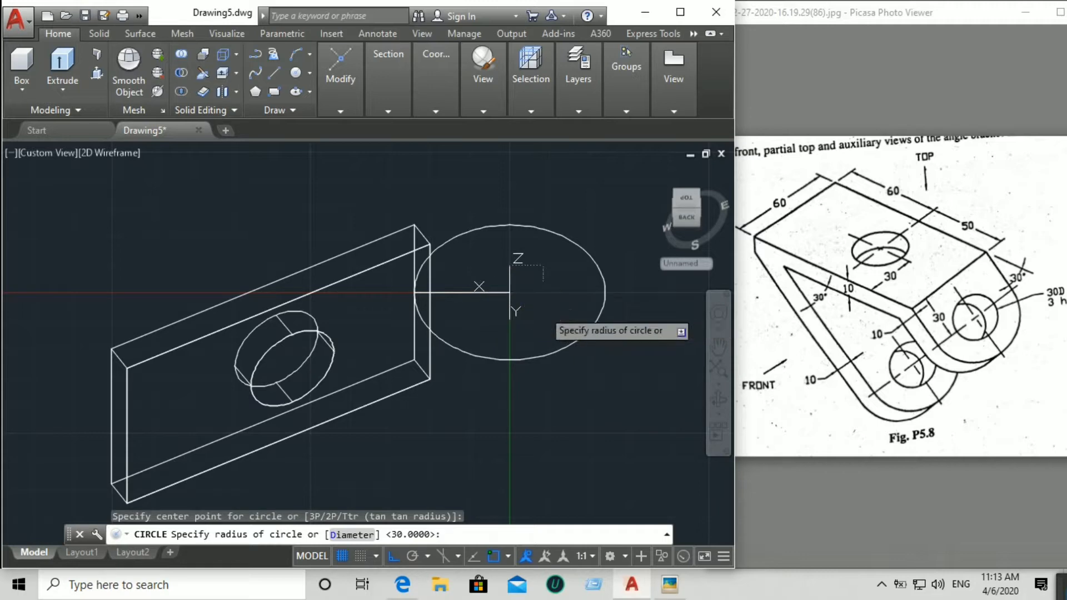
key(Return)
text(30)
key(Return)
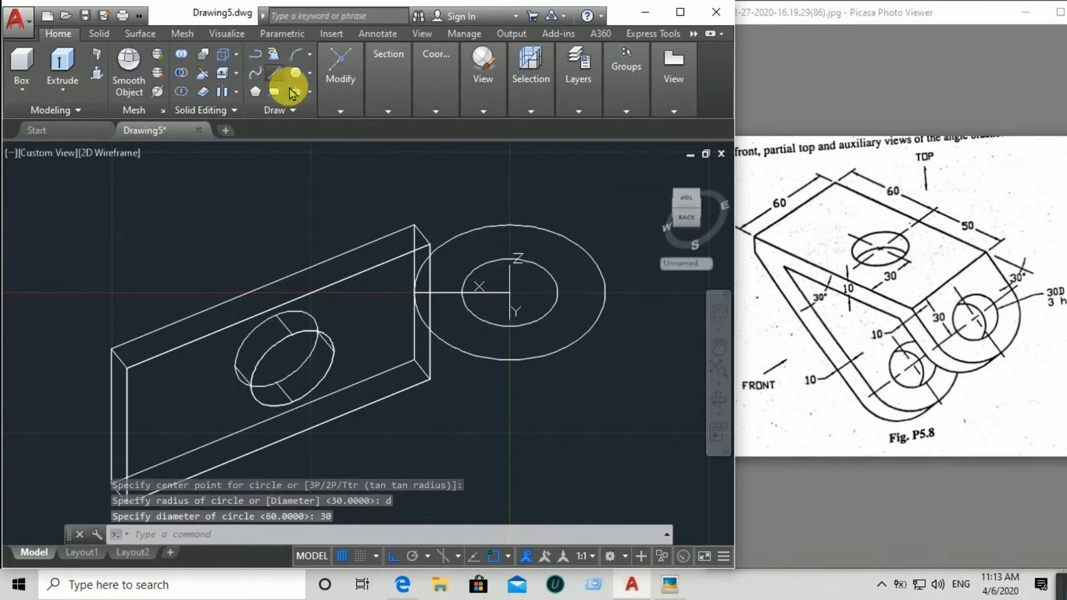
Step: Draw a line chain from the circles' centre to the outer circle's quadrant, through the plate's two end corners, to the opposite quadrant
click(274, 73)
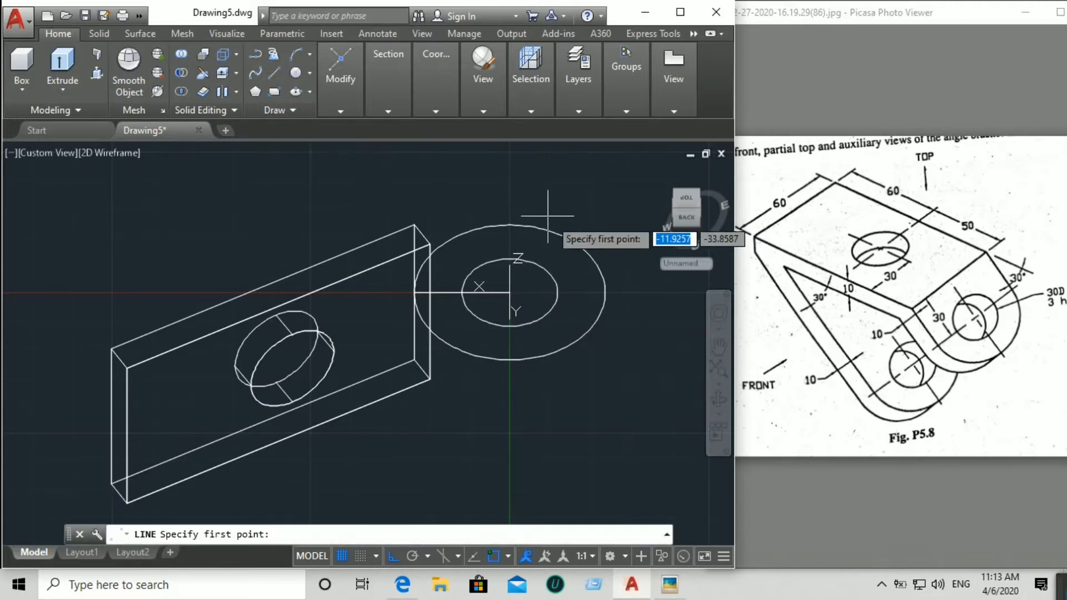
click(510, 293)
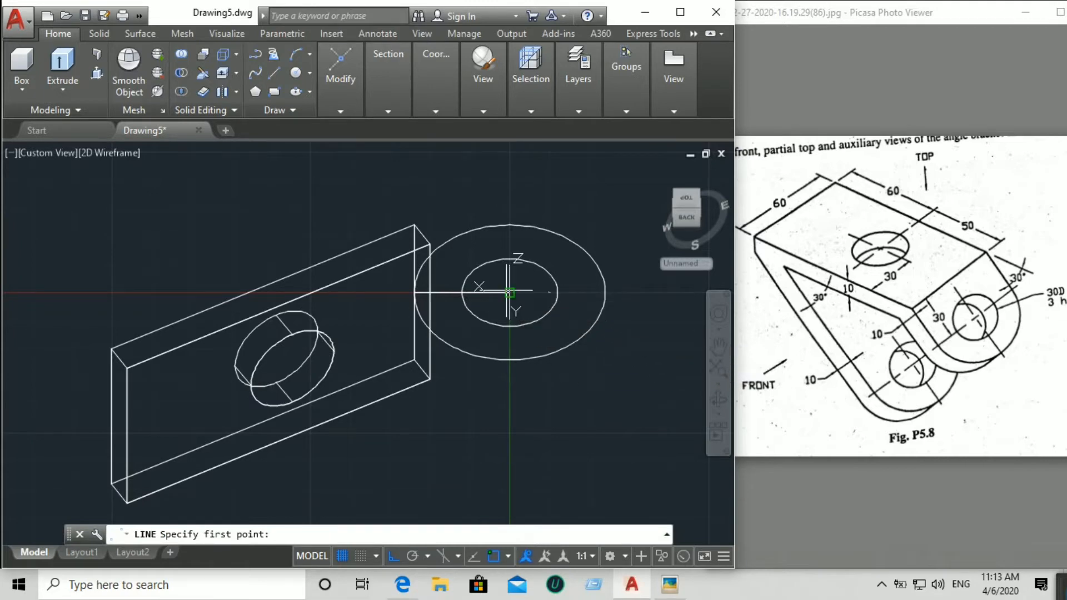
right_click(510, 405)
mouse_move(611, 322)
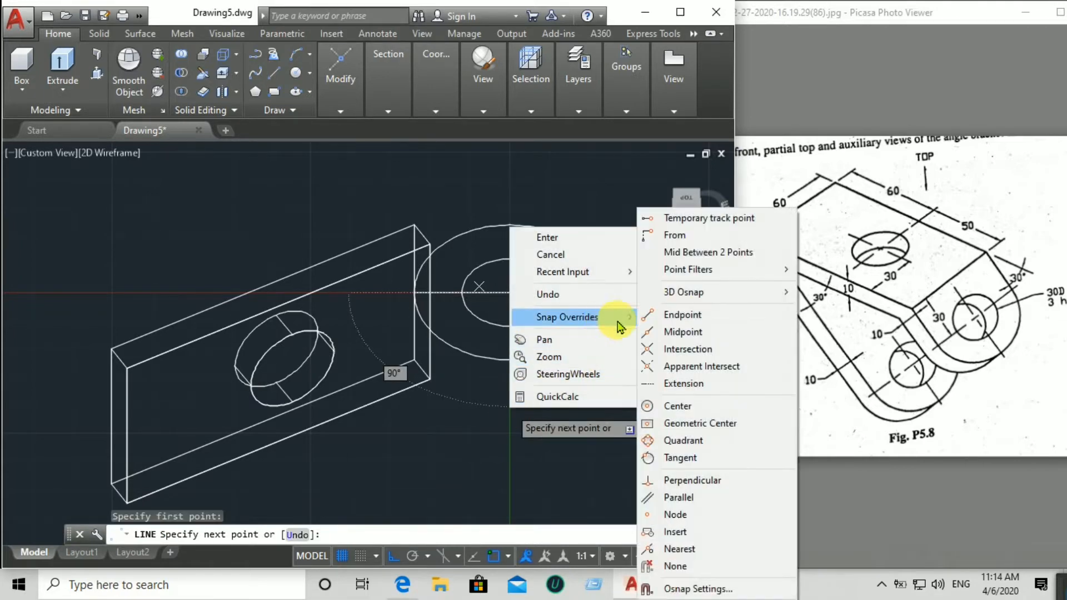
click(676, 437)
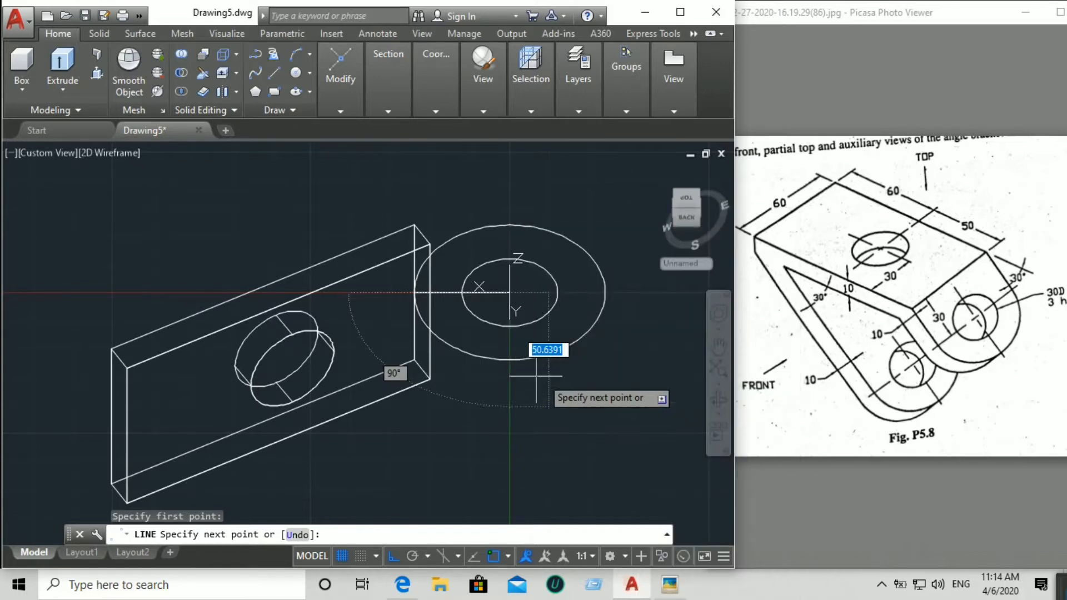
click(510, 360)
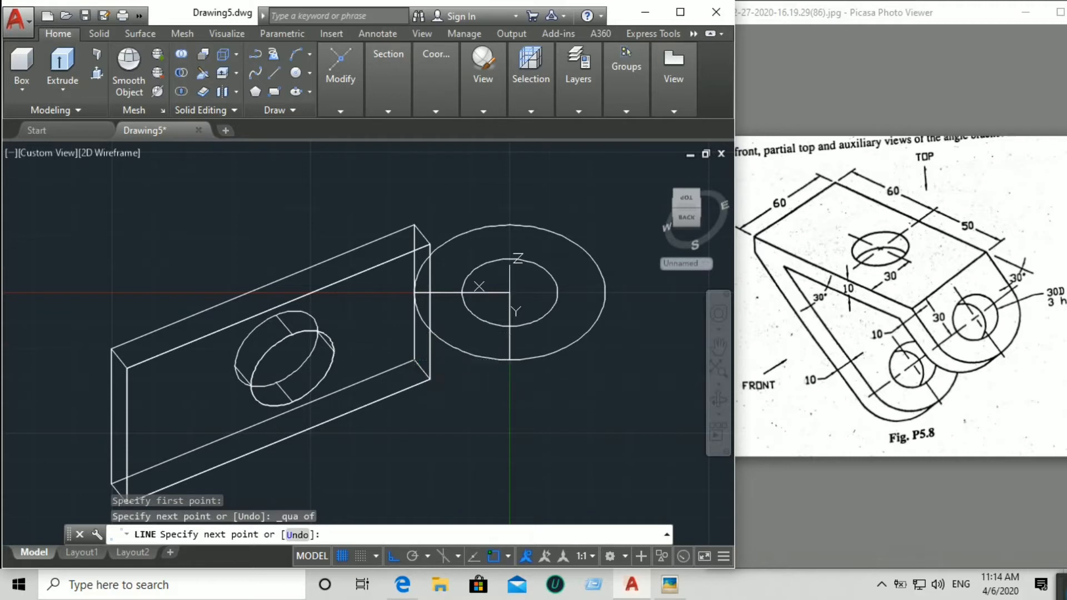
click(414, 360)
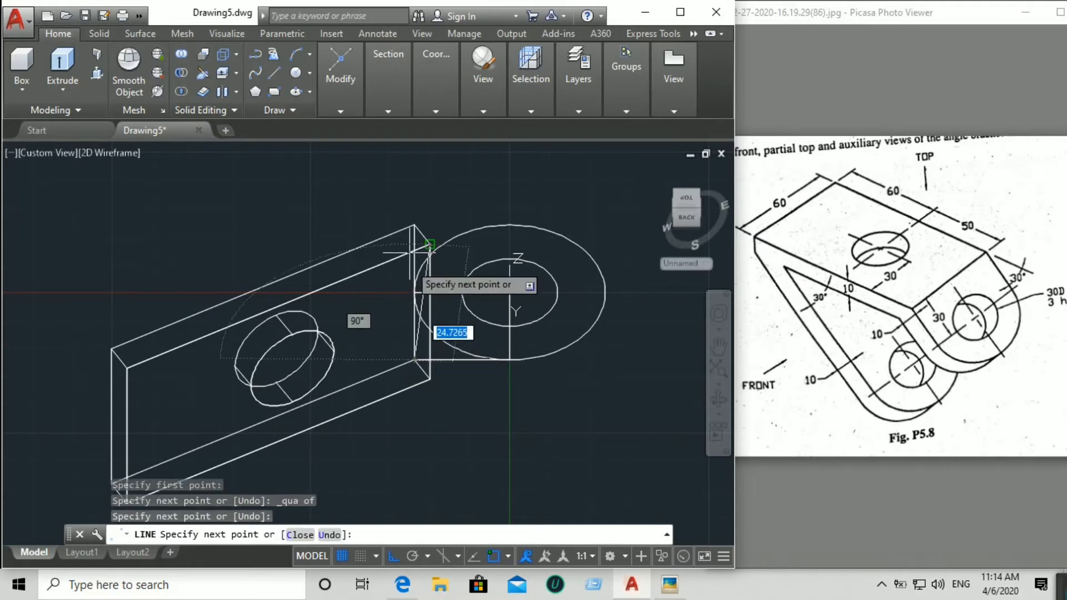
click(414, 225)
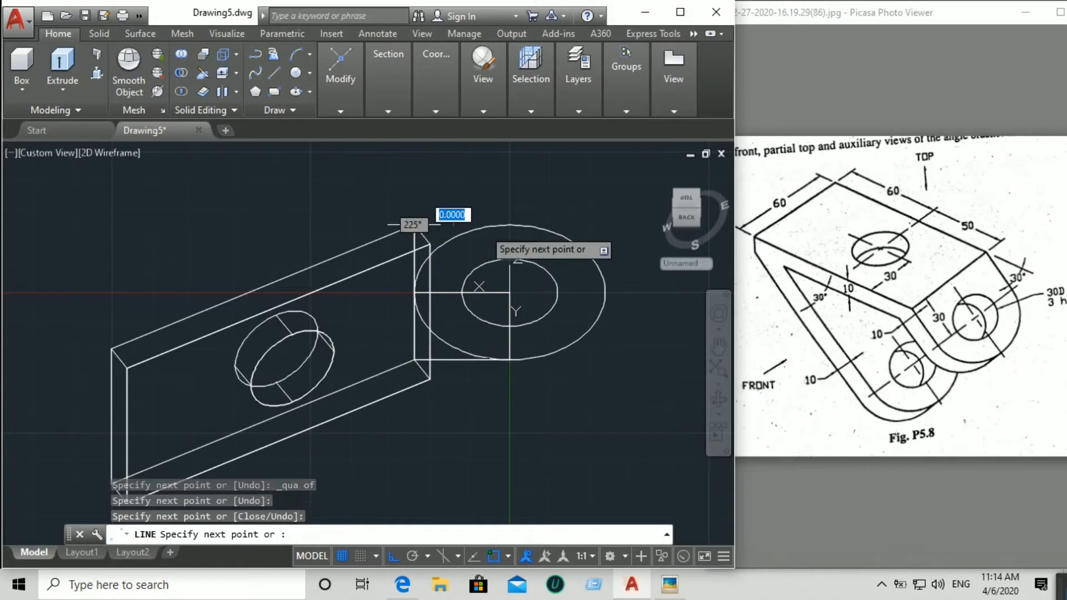
right_click(518, 221)
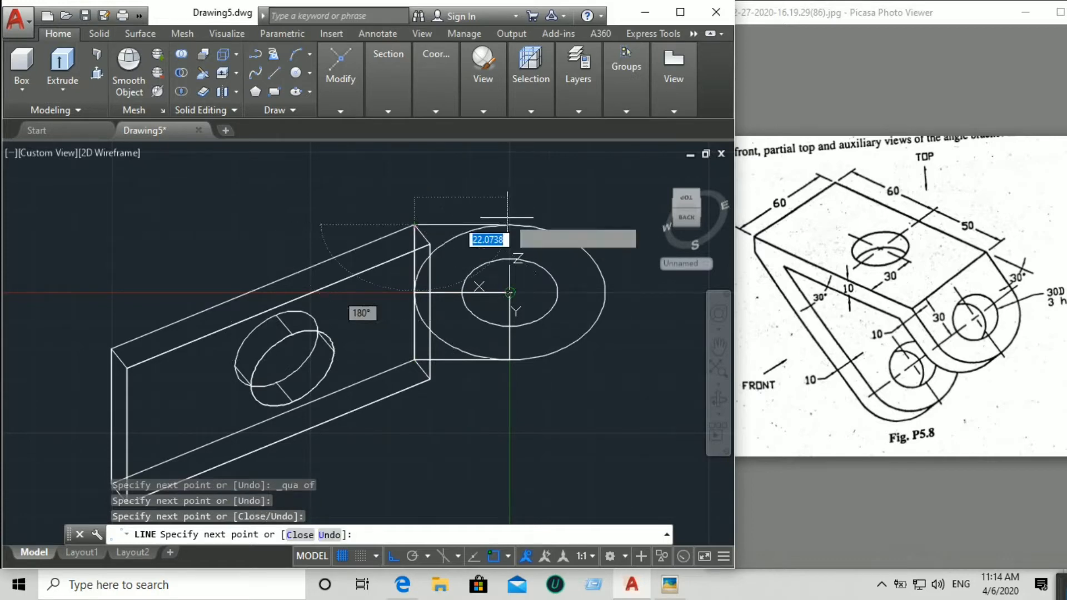
mouse_move(587, 328)
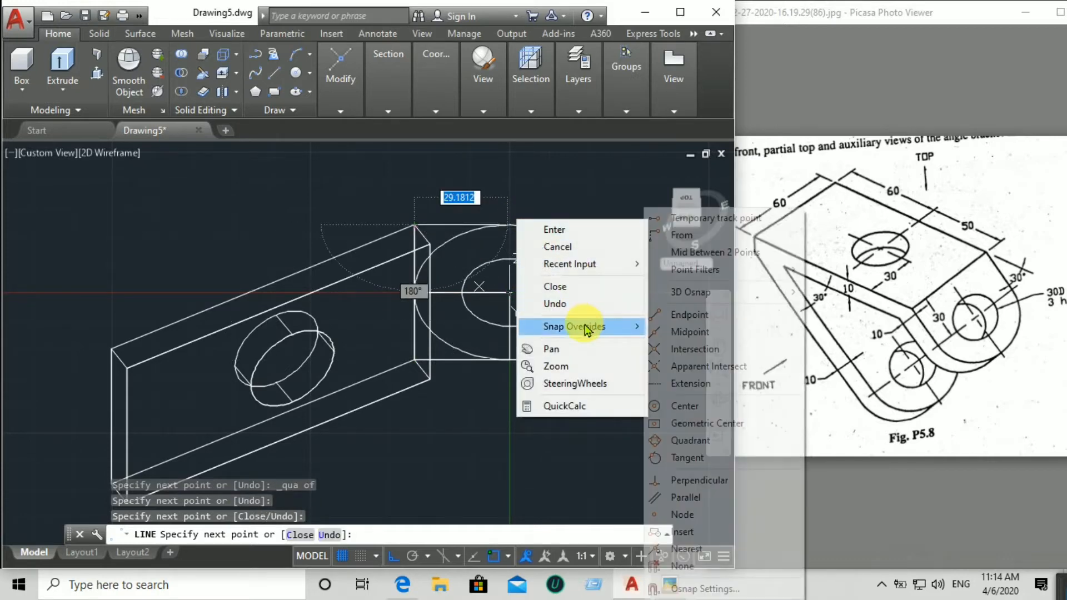
click(648, 439)
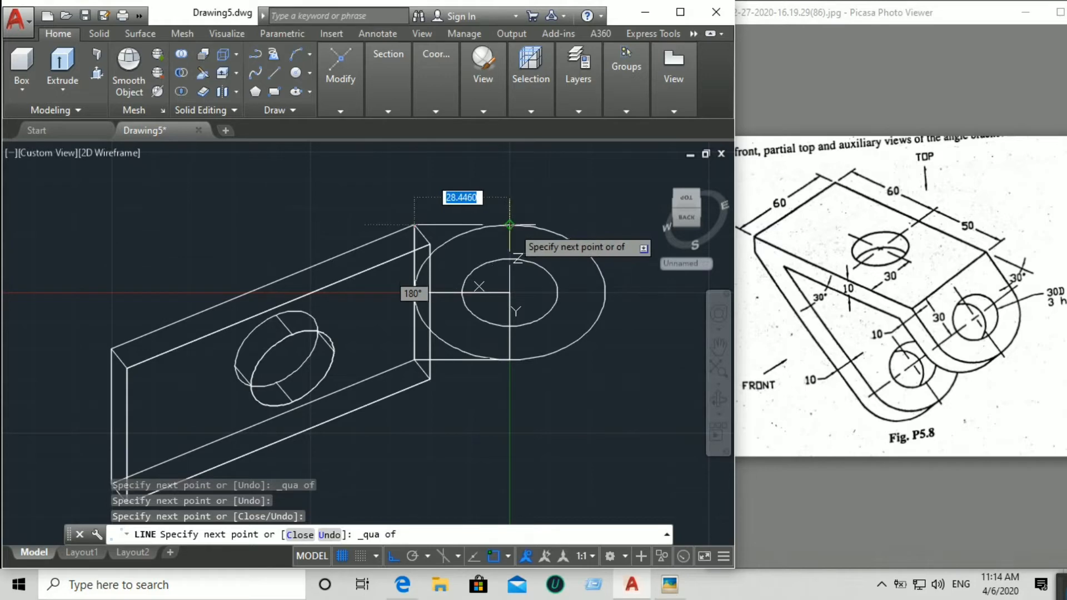
right_click(543, 225)
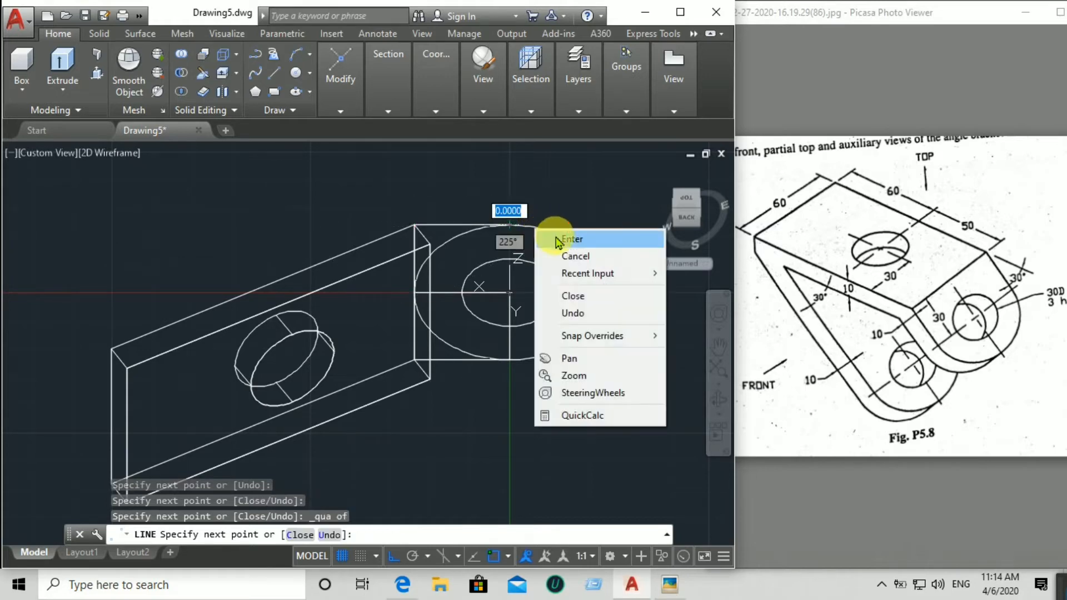
click(556, 238)
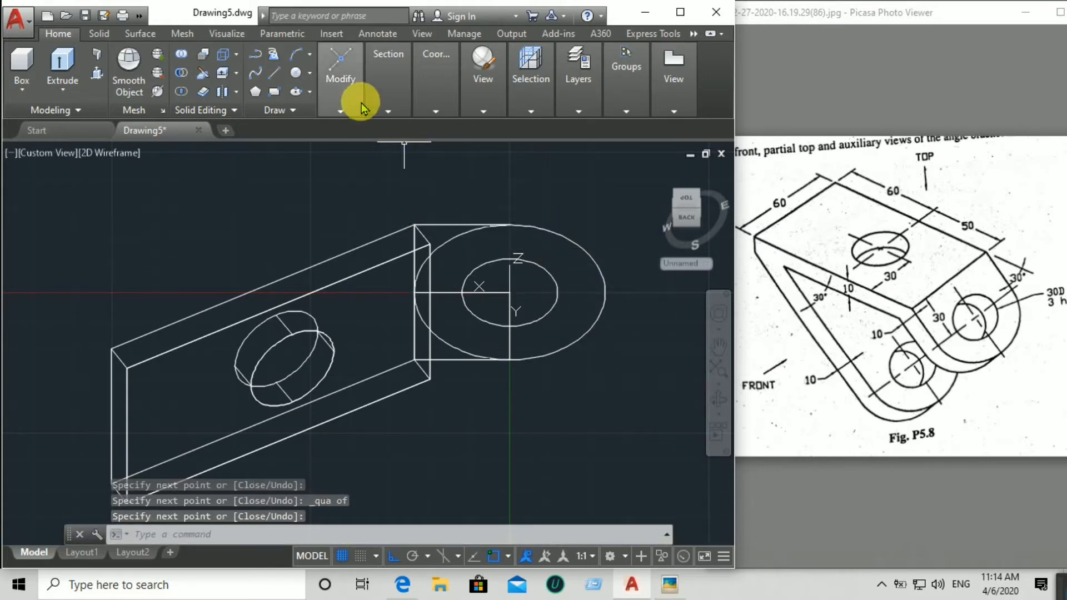
Step: Break the outer circle between its two tangent quadrants, removing the half on the plate side
click(340, 109)
click(349, 207)
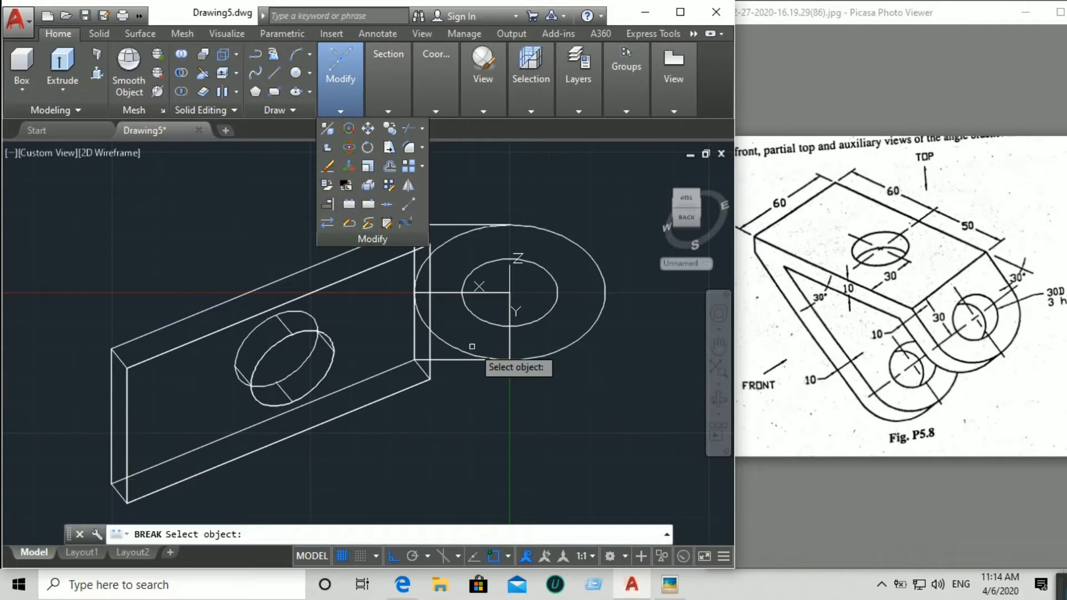
click(440, 341)
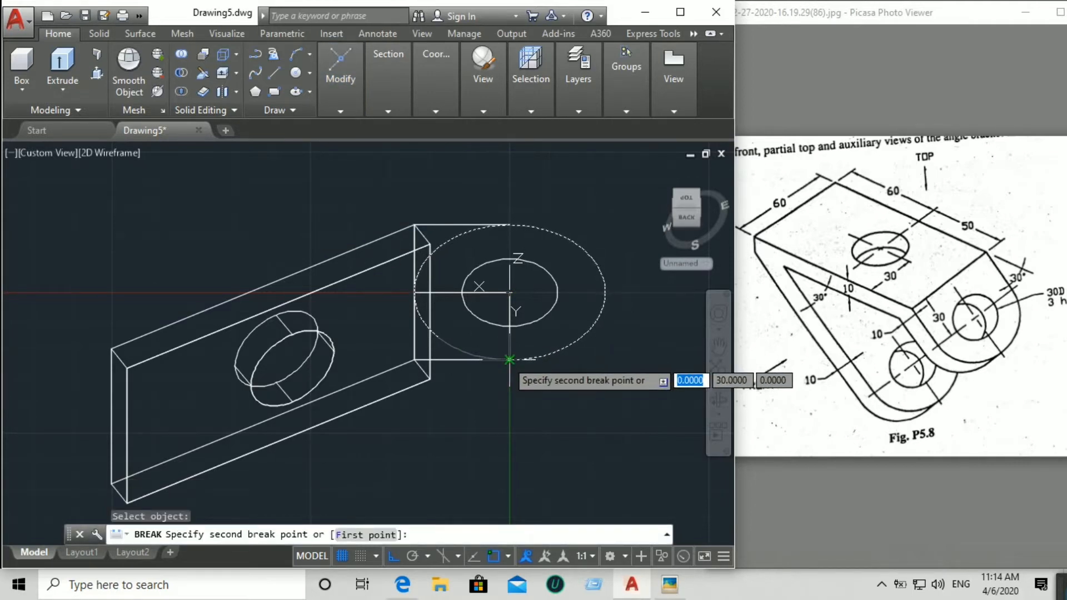
click(510, 360)
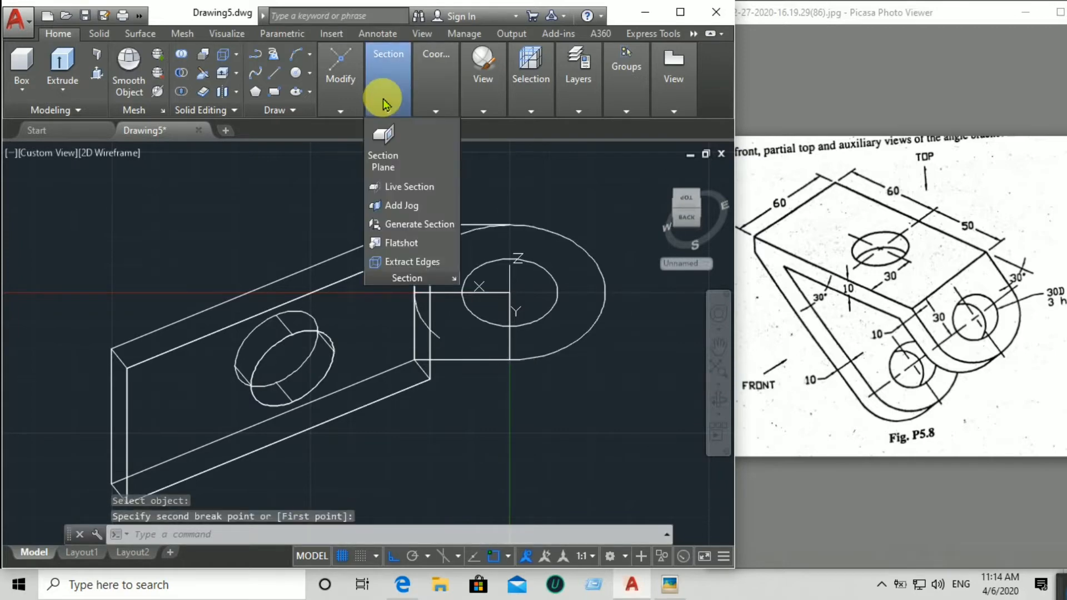
mouse_move(341, 91)
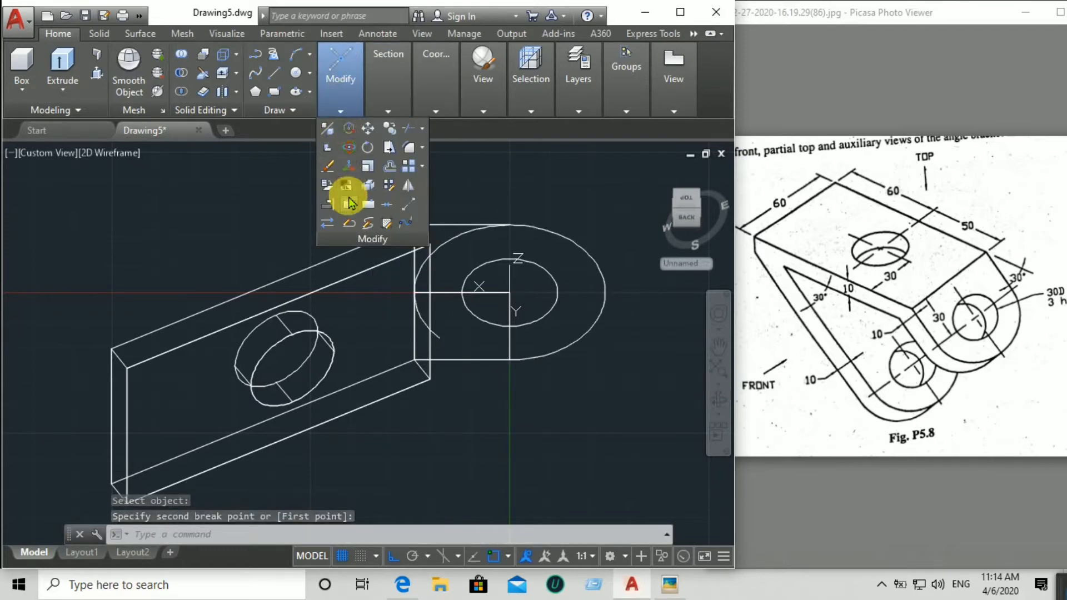
click(349, 148)
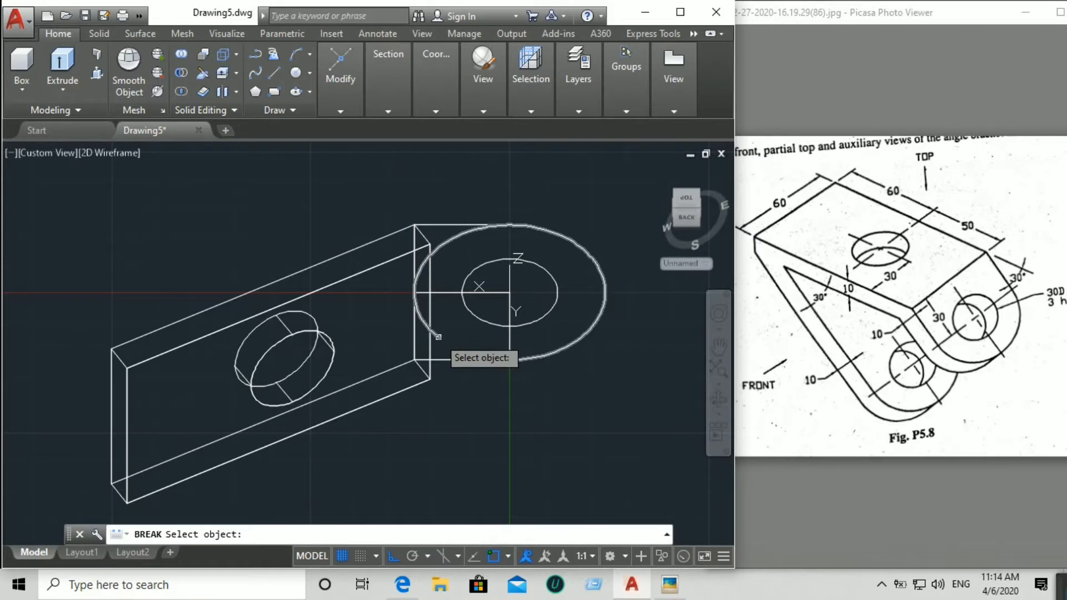
click(440, 335)
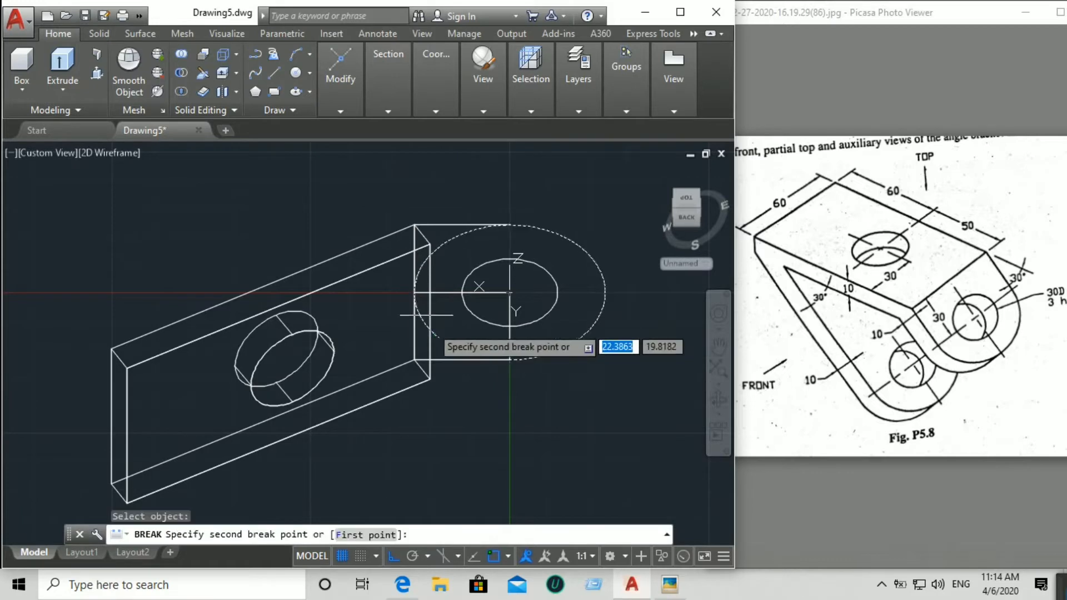
click(507, 223)
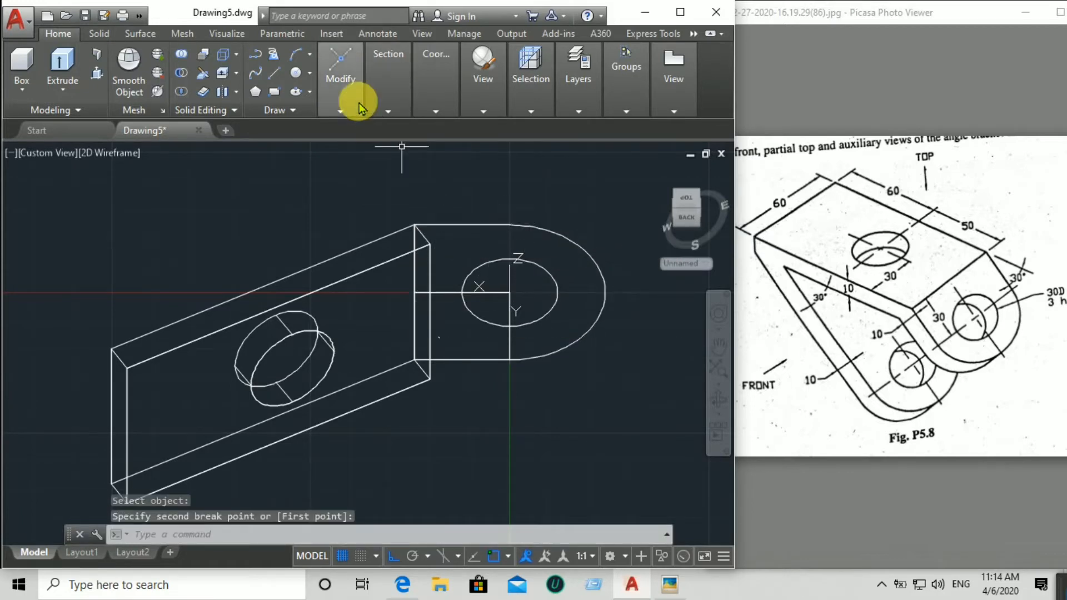
Step: Erase the angled construction line and the line from the circles' centre to the outer quadrant
mouse_move(340, 100)
click(328, 166)
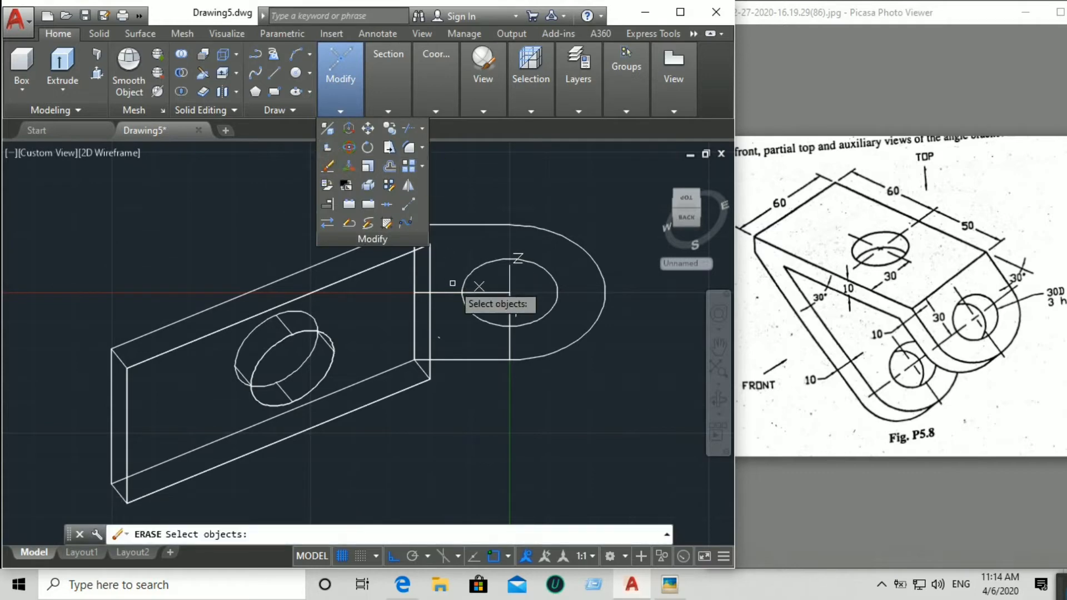
click(461, 293)
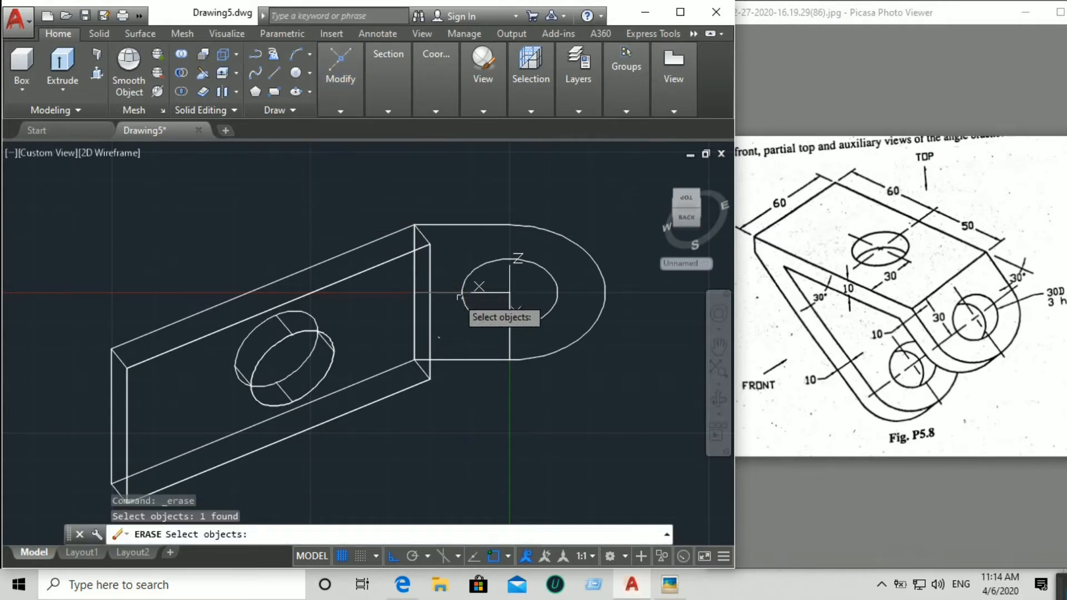
click(510, 303)
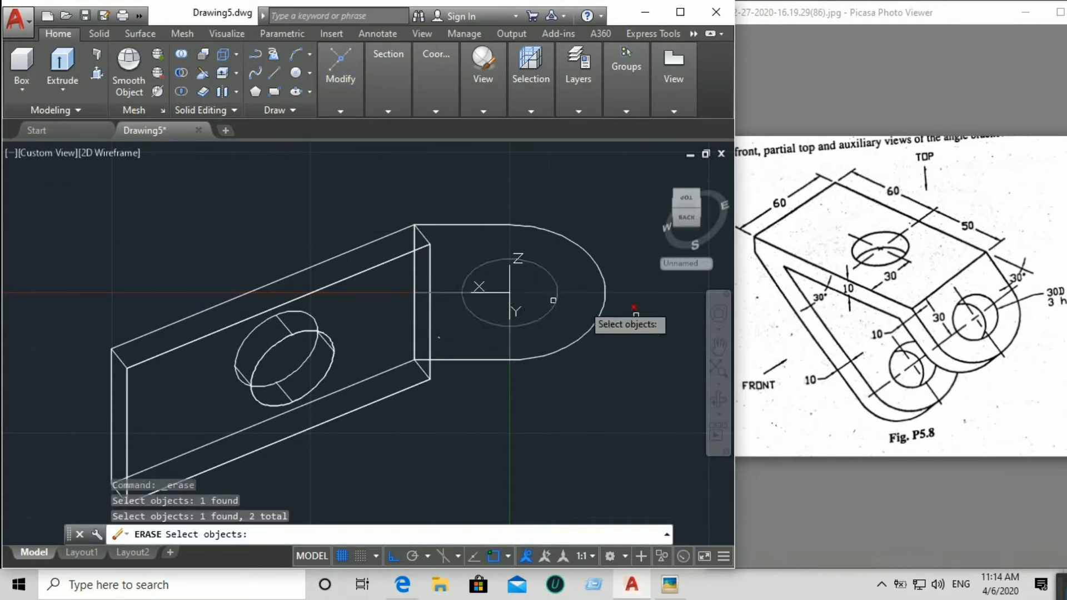
right_click(677, 363)
Step: Join the two tangent lines, the line along the plate's end and the outer arc into one closed polyline
mouse_move(524, 179)
mouse_down()
mouse_move(477, 267)
mouse_move(512, 400)
mouse_move(612, 371)
mouse_up()
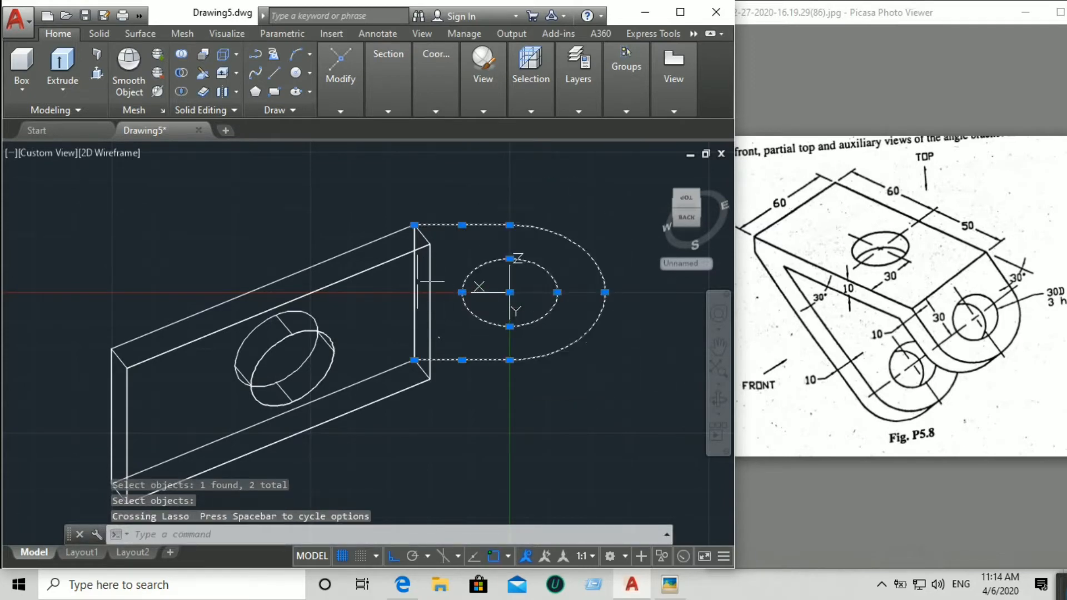
click(413, 283)
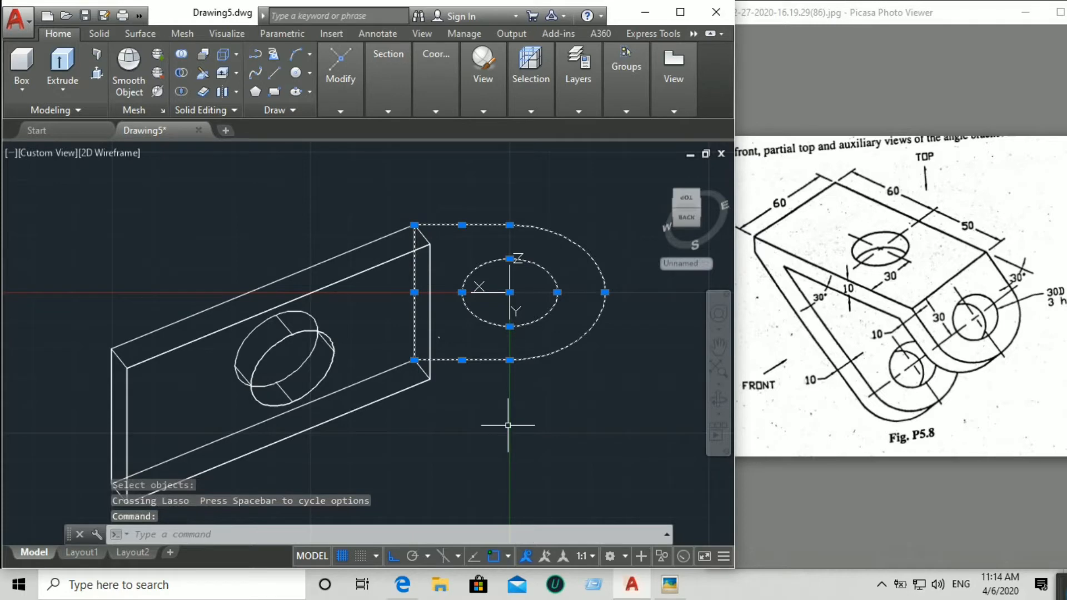
text(j)
key(Return)
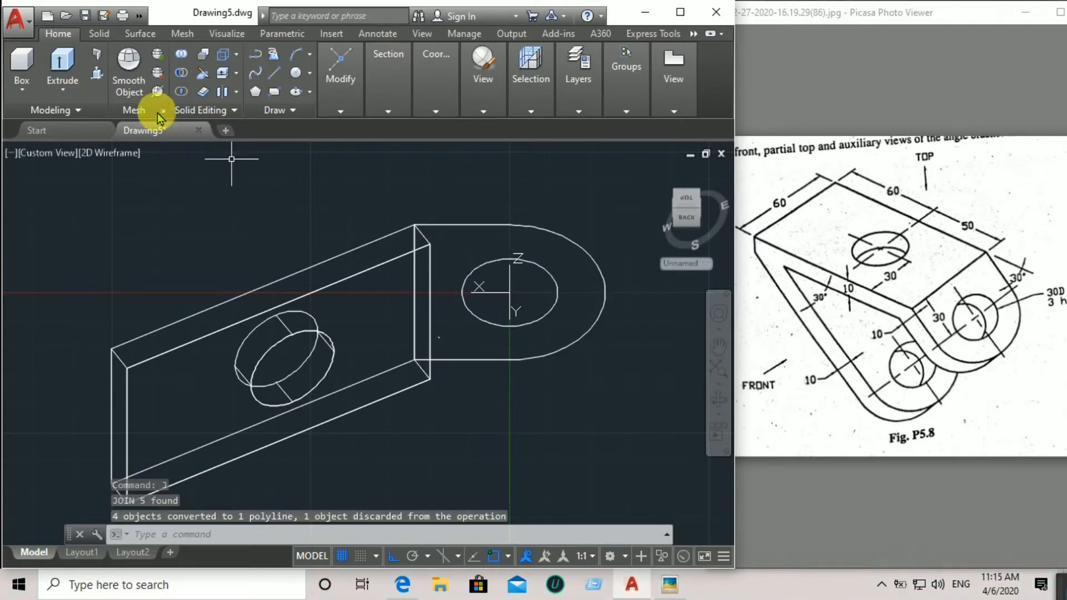
Step: Presspull the area between the lug outline and the inner circle up to the corner on the plate's opposite face
click(97, 72)
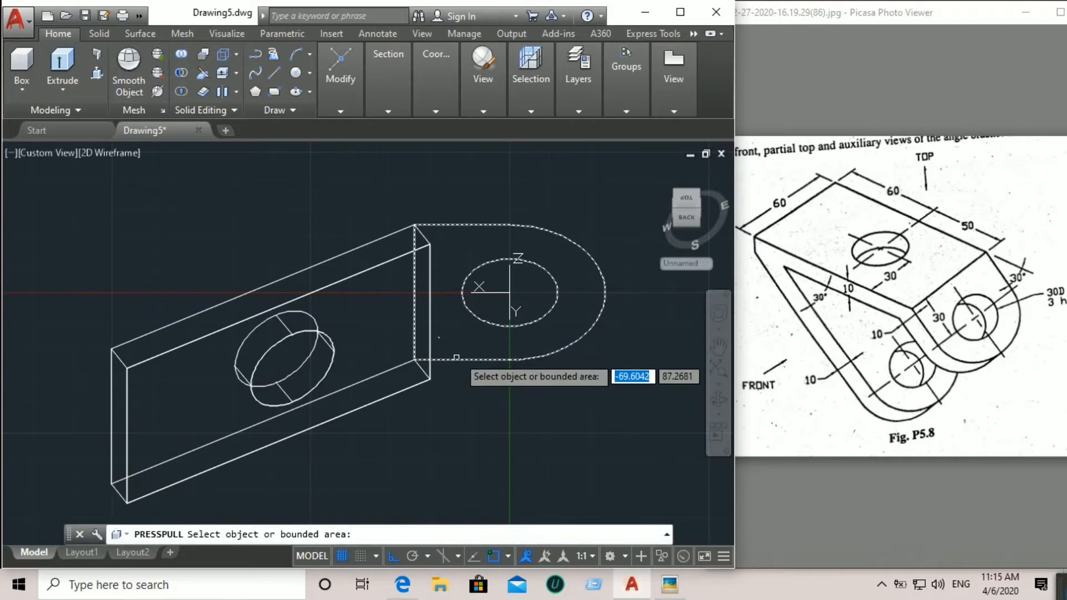
click(492, 341)
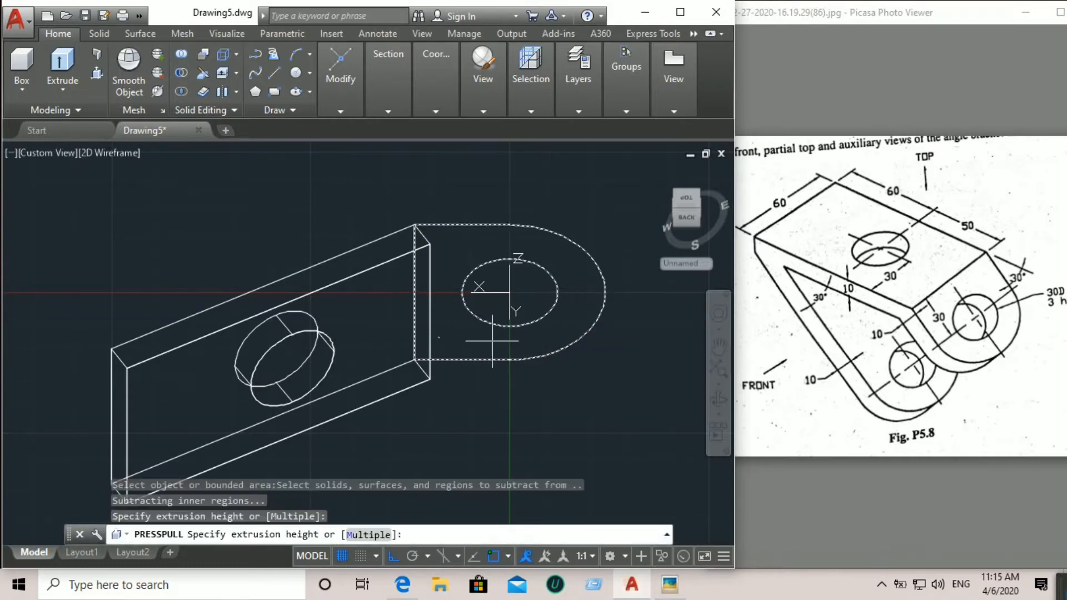
click(432, 378)
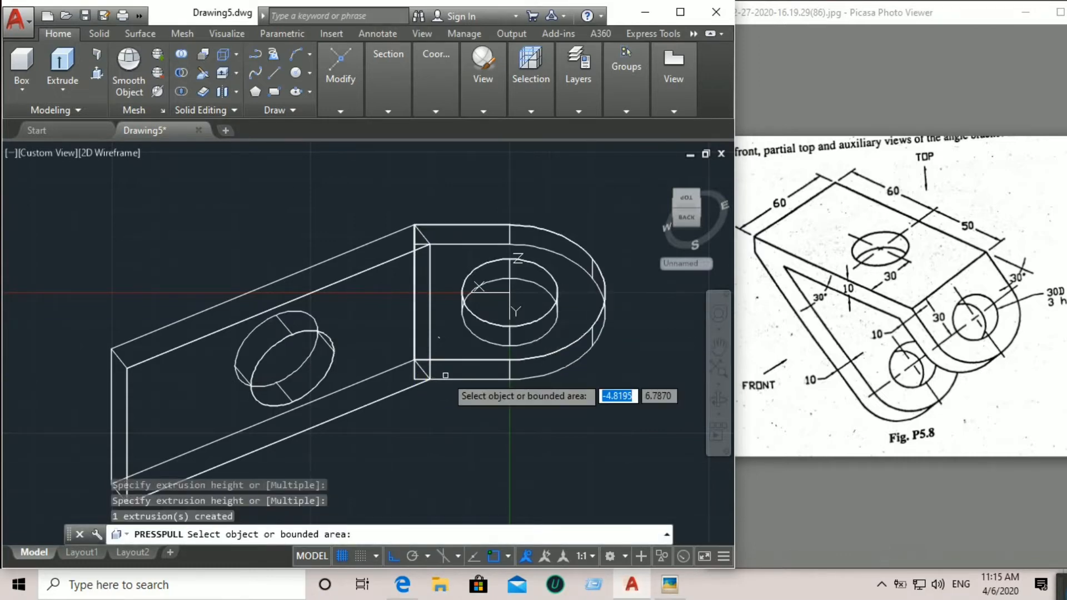
click(652, 168)
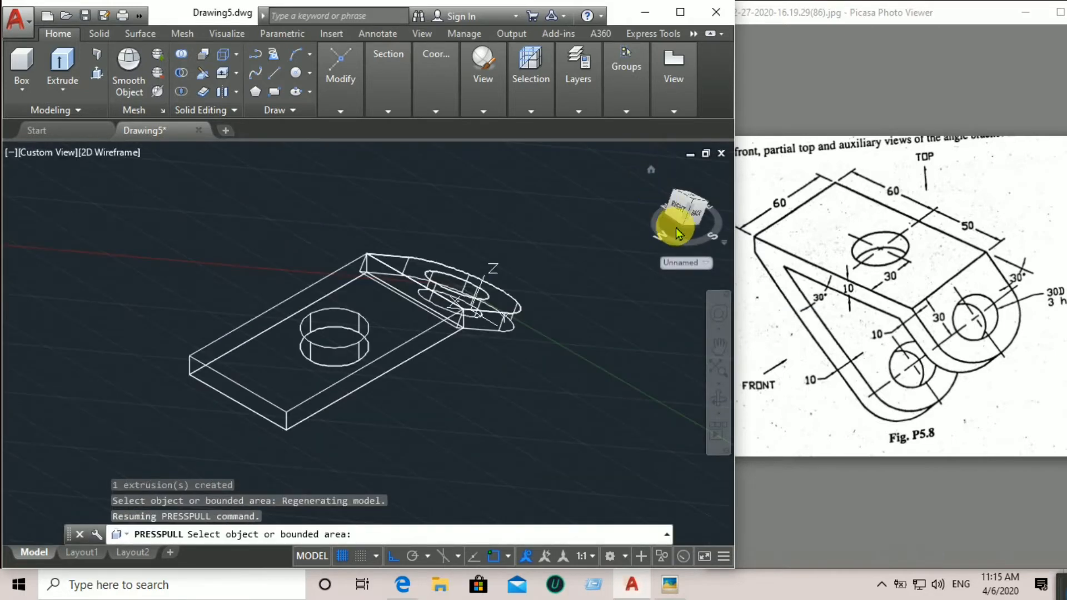
drag(681, 246, 550, 228)
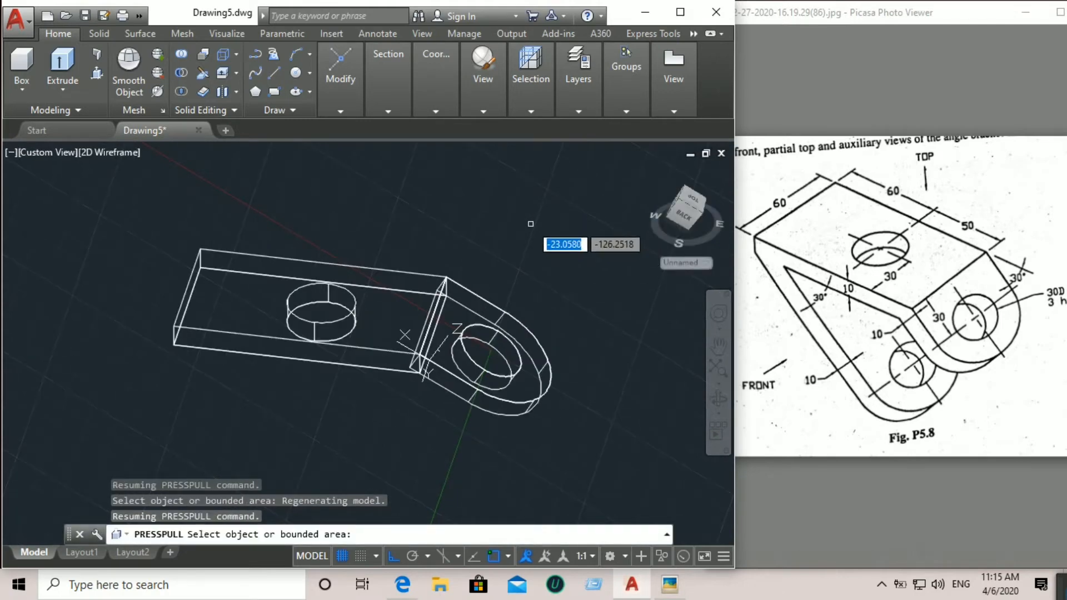
key(Return)
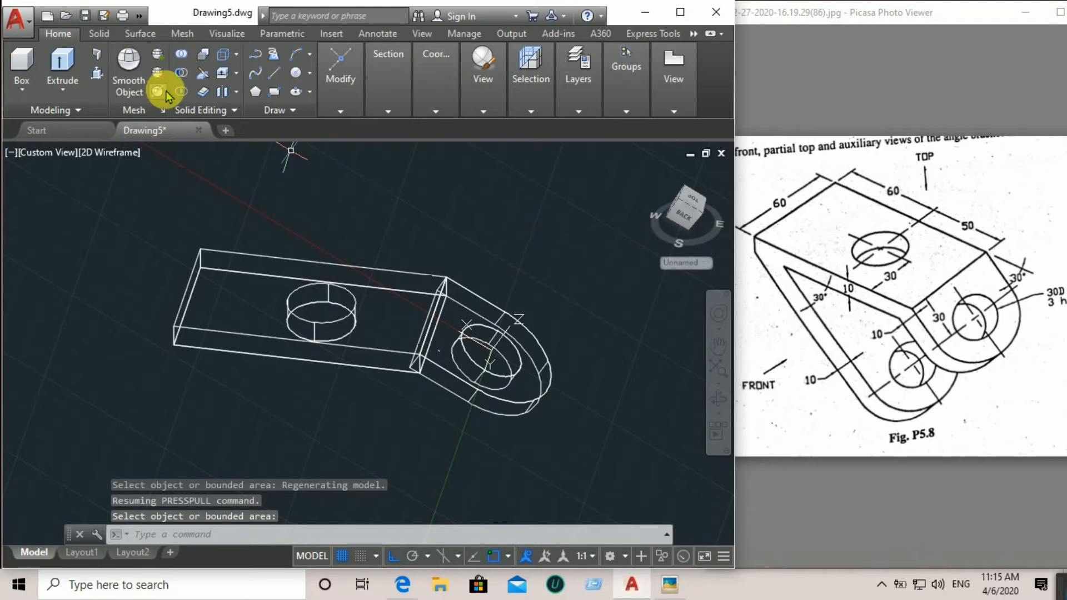
click(57, 153)
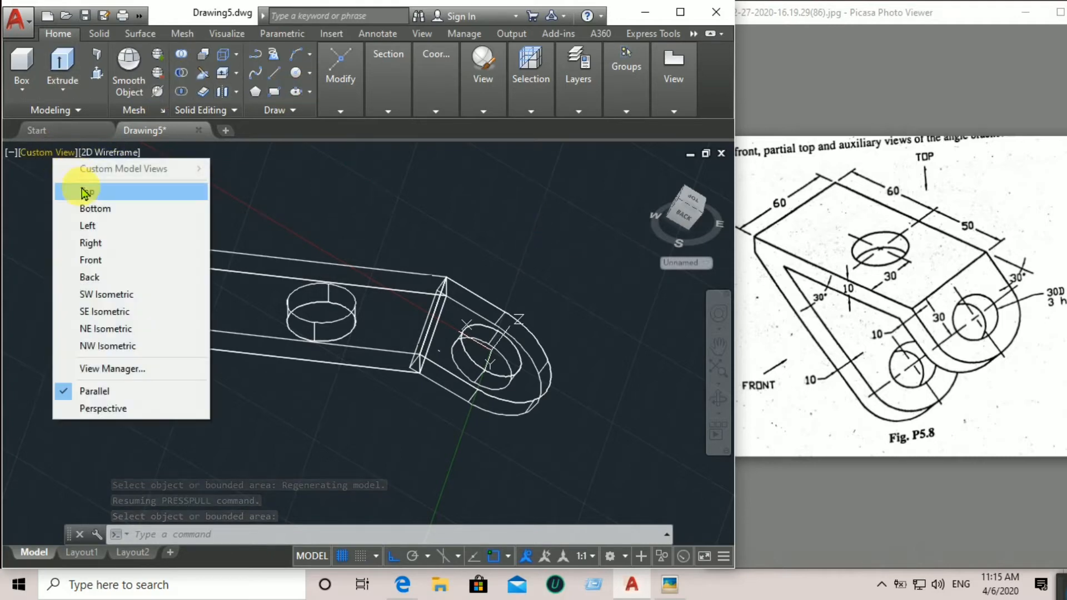
click(82, 191)
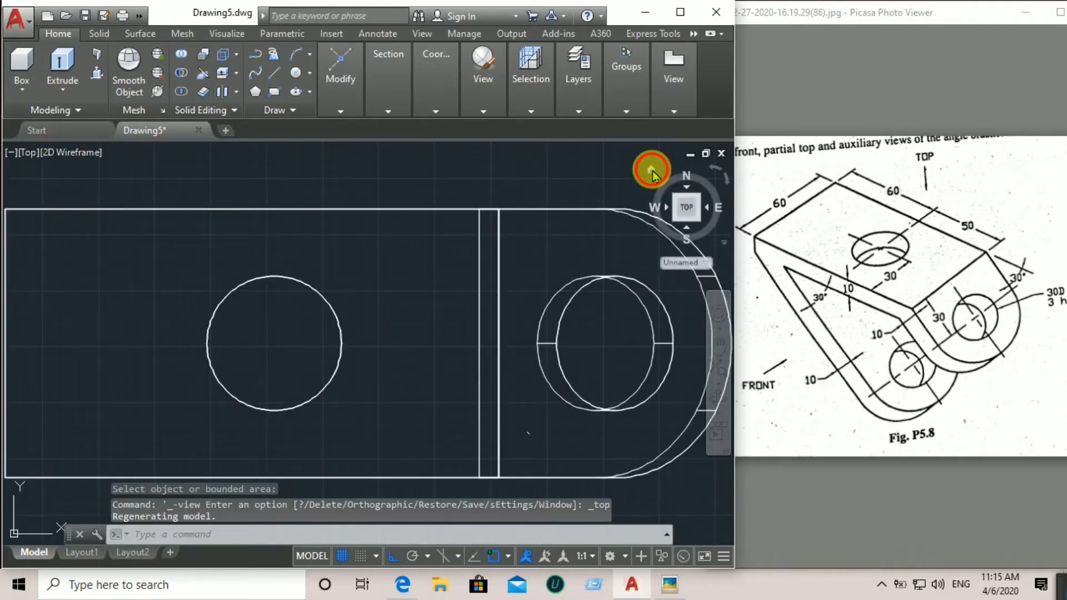
click(652, 172)
drag(699, 242, 549, 231)
middle_drag(548, 231, 497, 199)
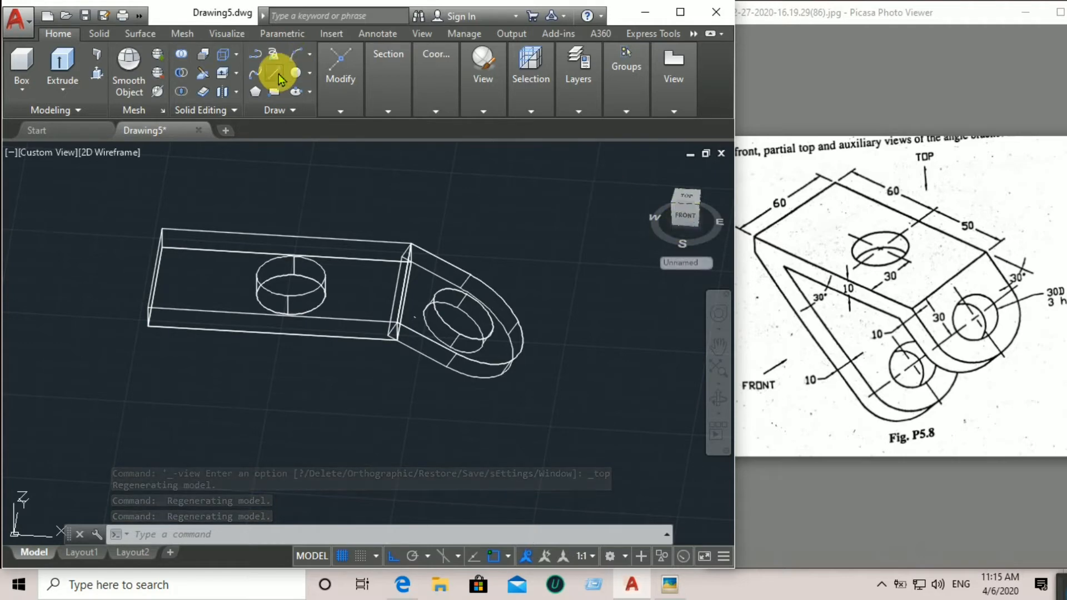
click(278, 76)
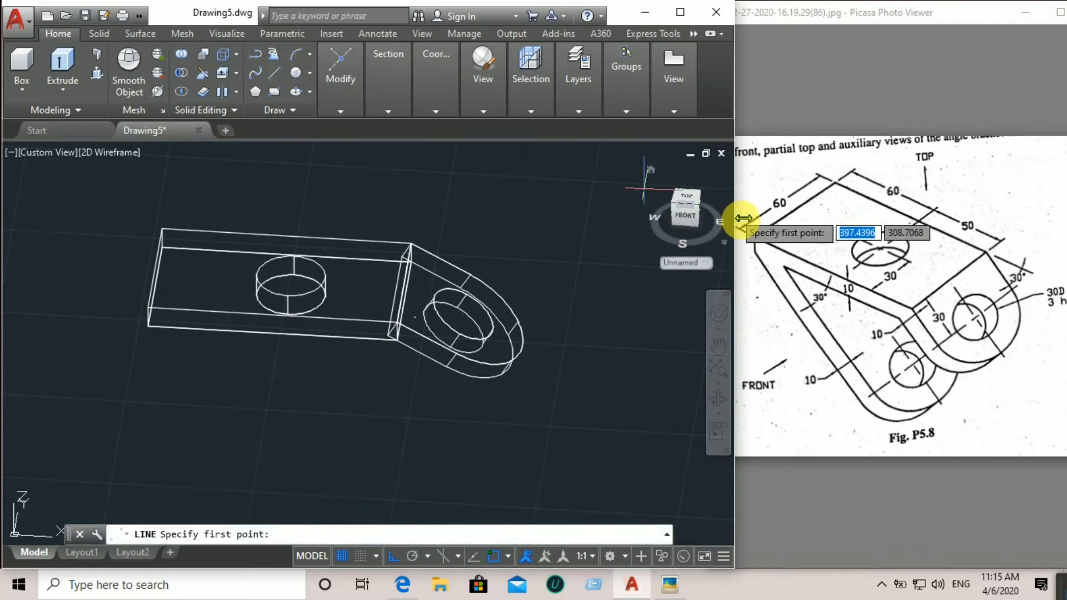
click(686, 215)
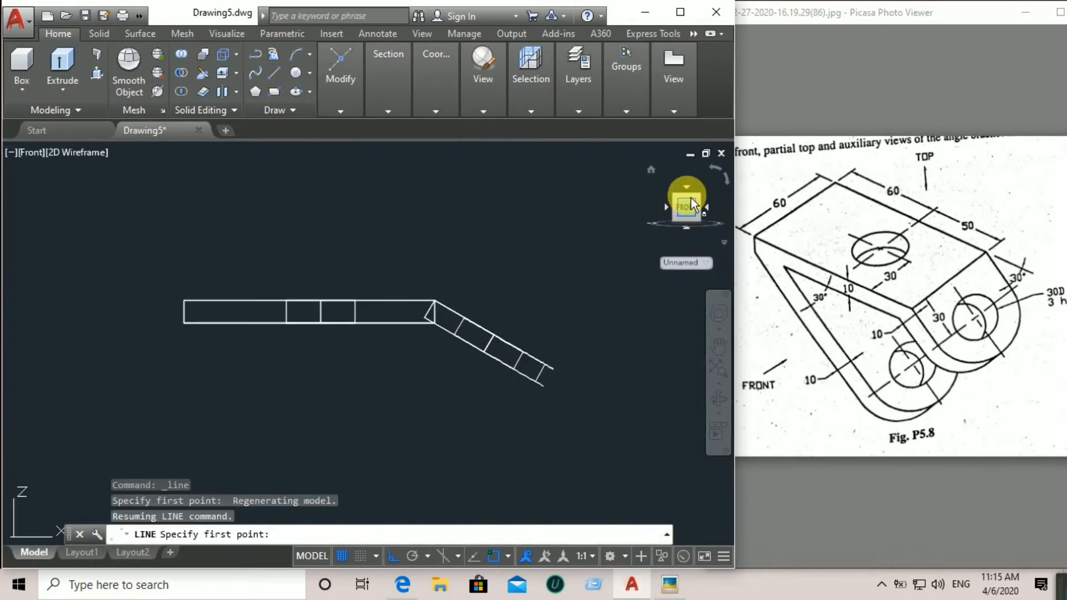
drag(691, 198, 683, 226)
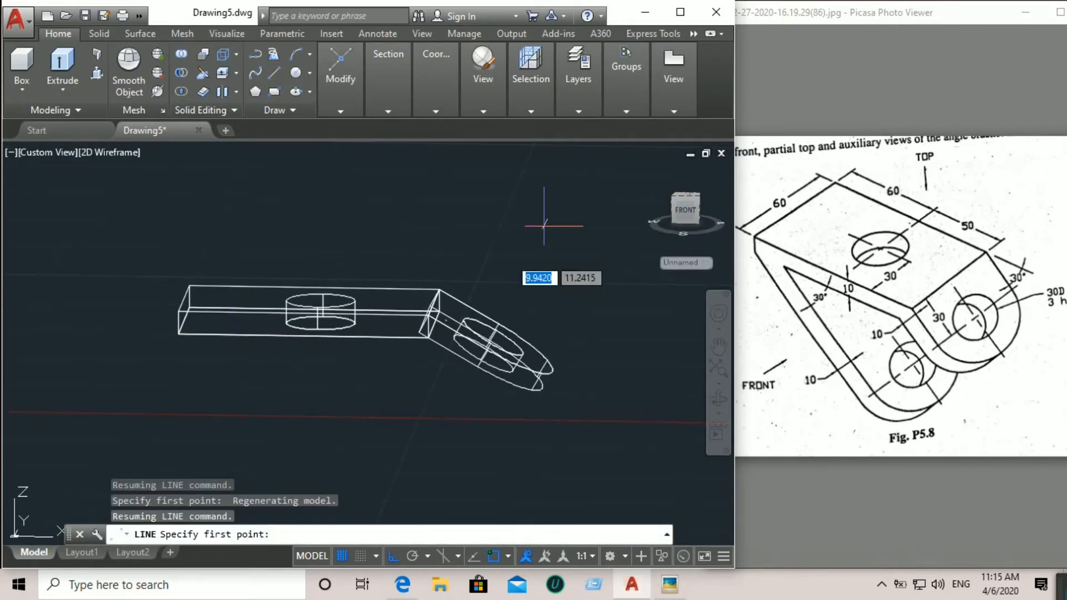
click(436, 111)
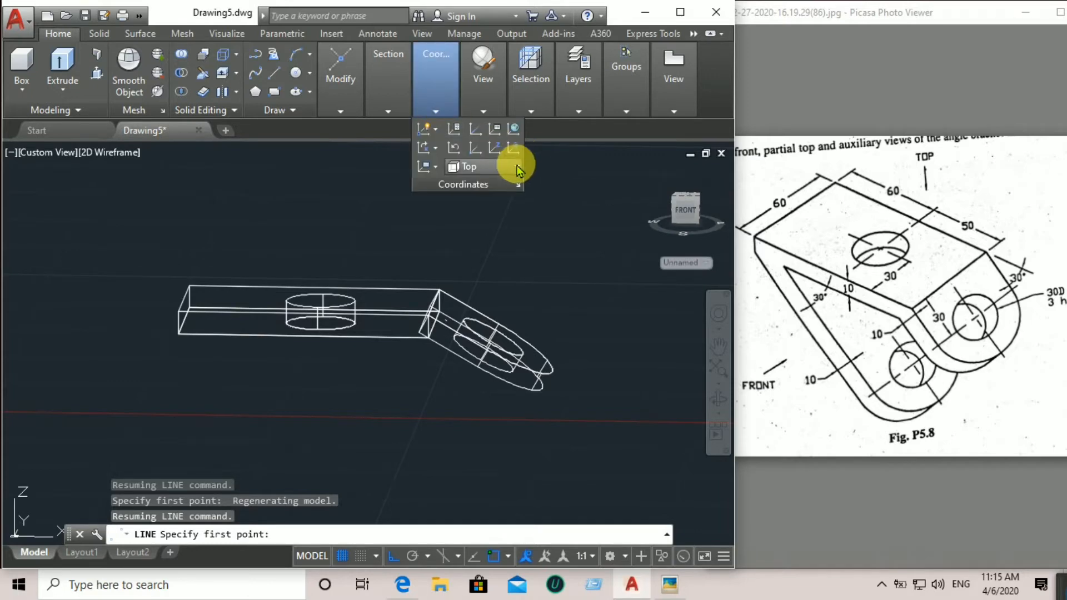
click(517, 167)
click(484, 274)
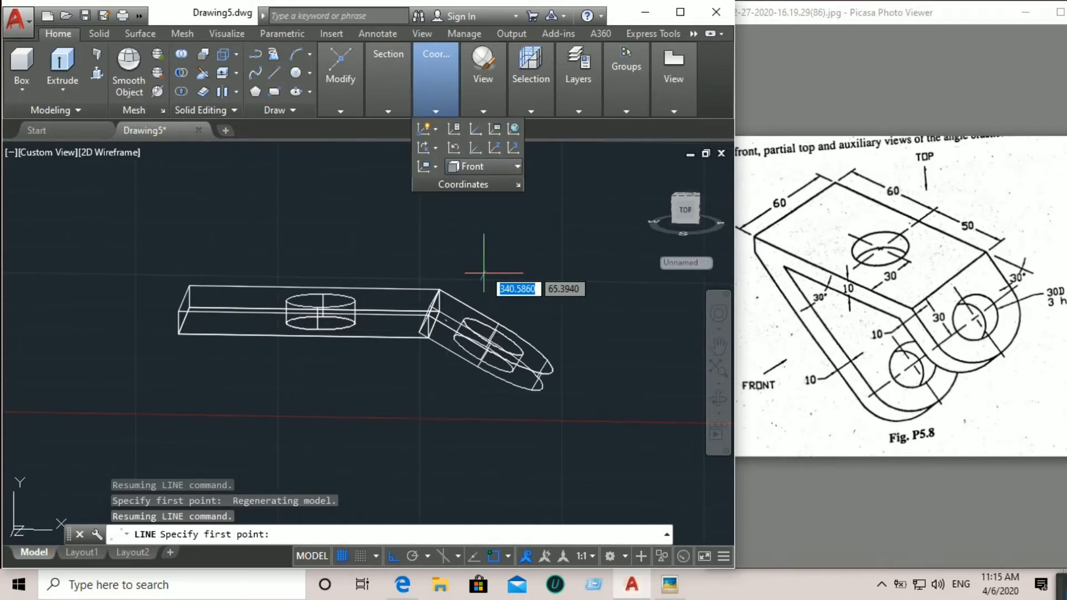
click(435, 322)
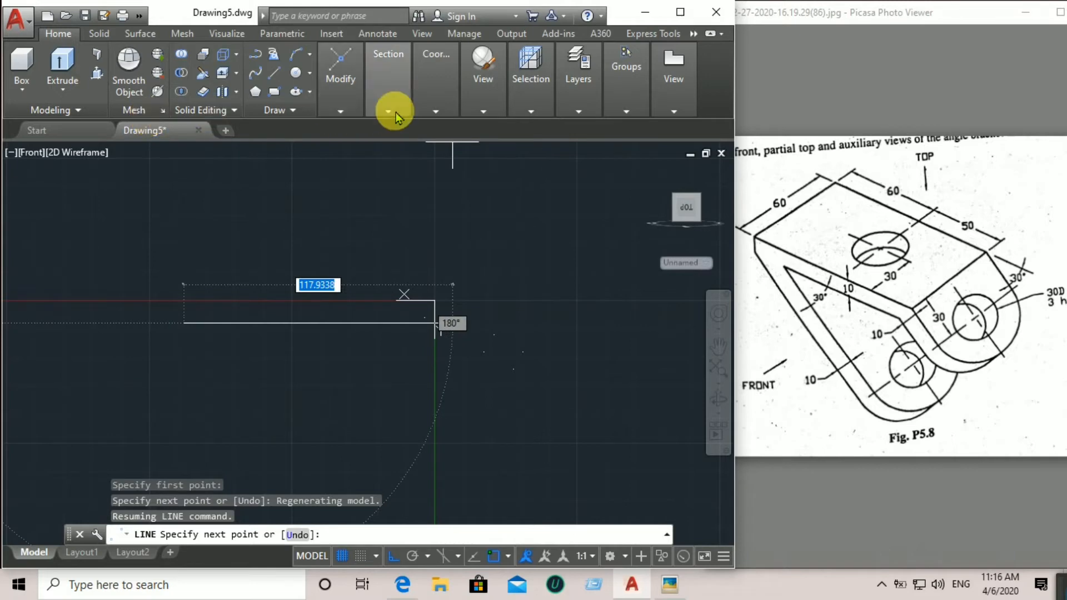
Step: Define a three-point UCS on the plate's long side face, with its origin at the free end and X running along the edge toward the lug
mouse_move(416, 107)
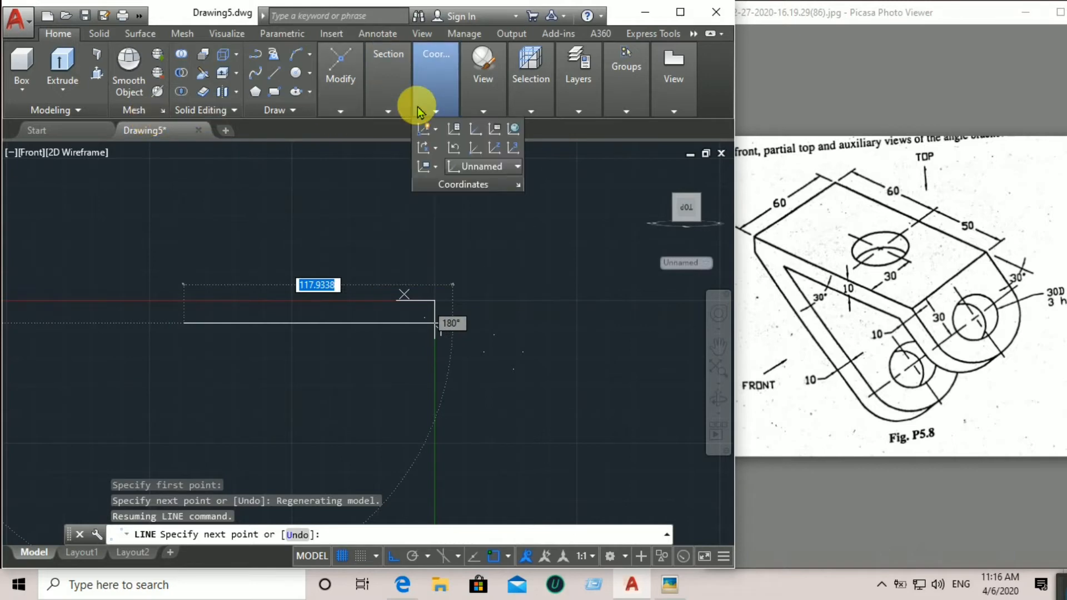
click(513, 149)
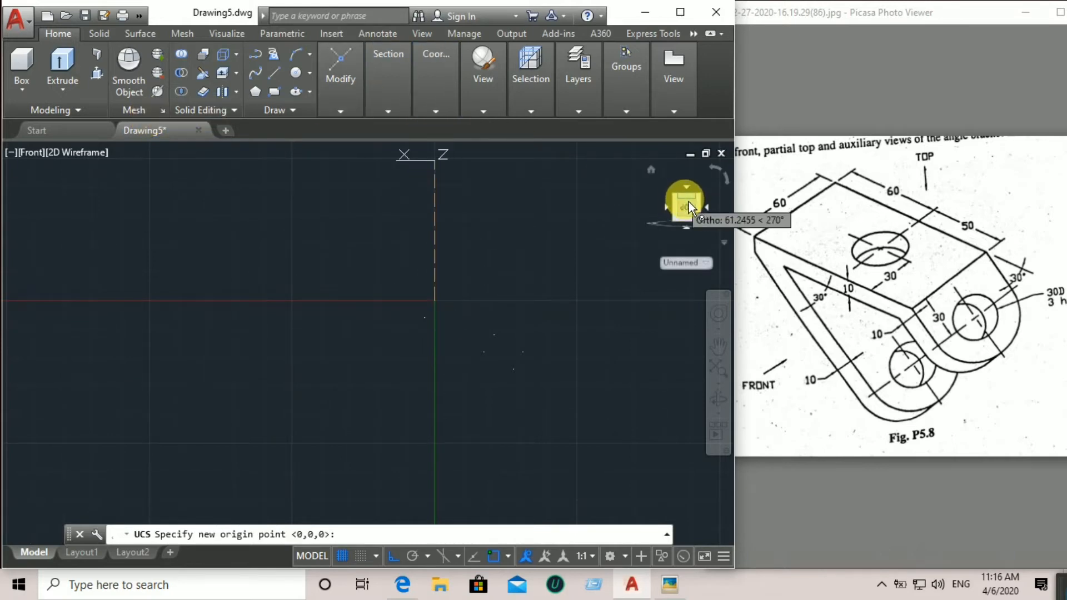
mouse_move(688, 202)
mouse_down()
mouse_move(686, 226)
mouse_move(686, 211)
mouse_move(705, 252)
mouse_up()
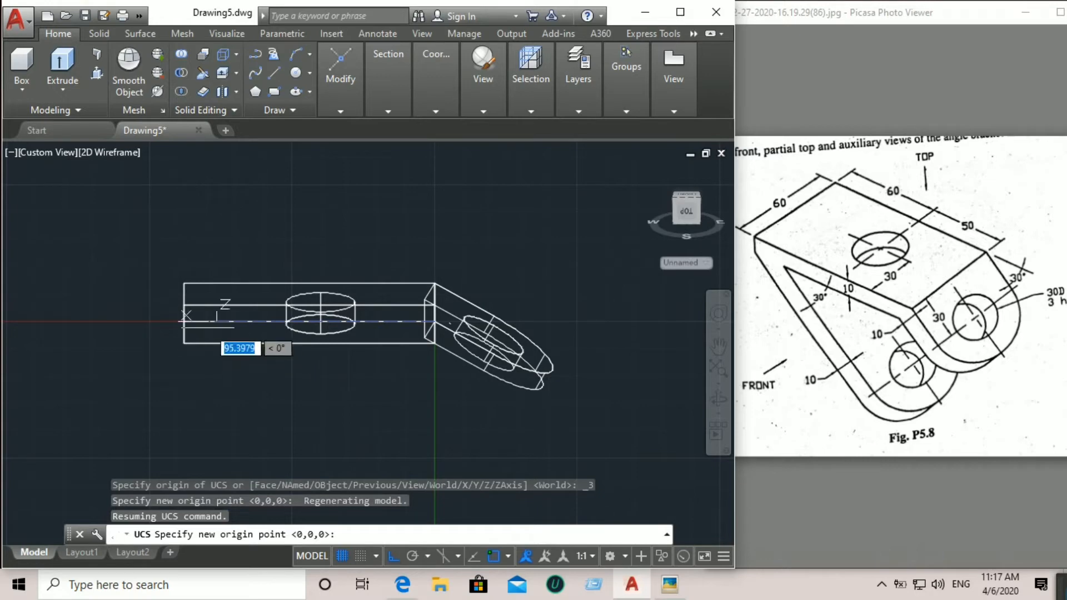
click(183, 321)
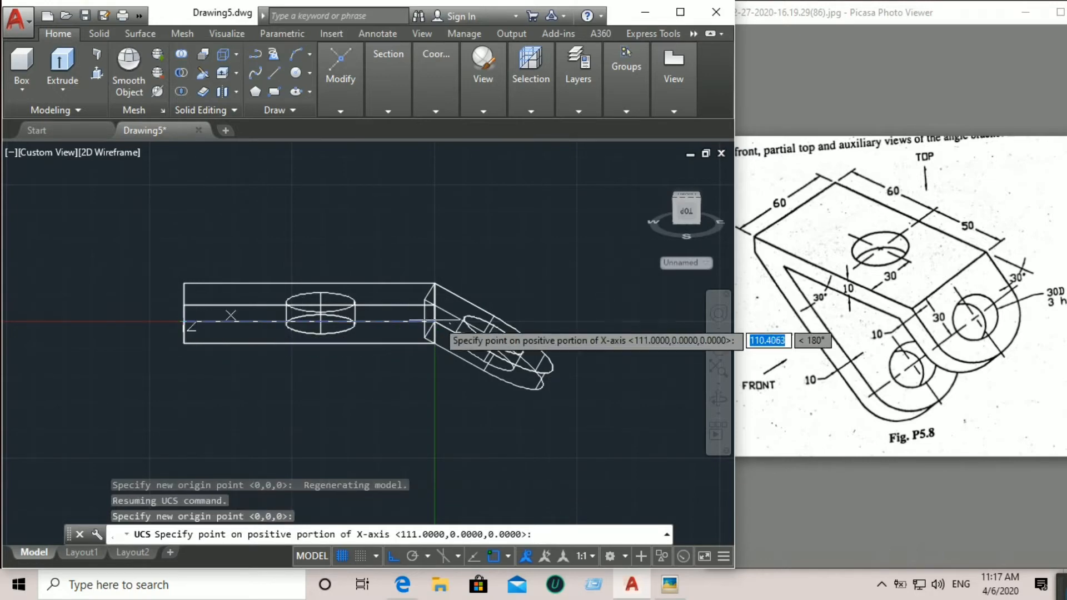
click(435, 324)
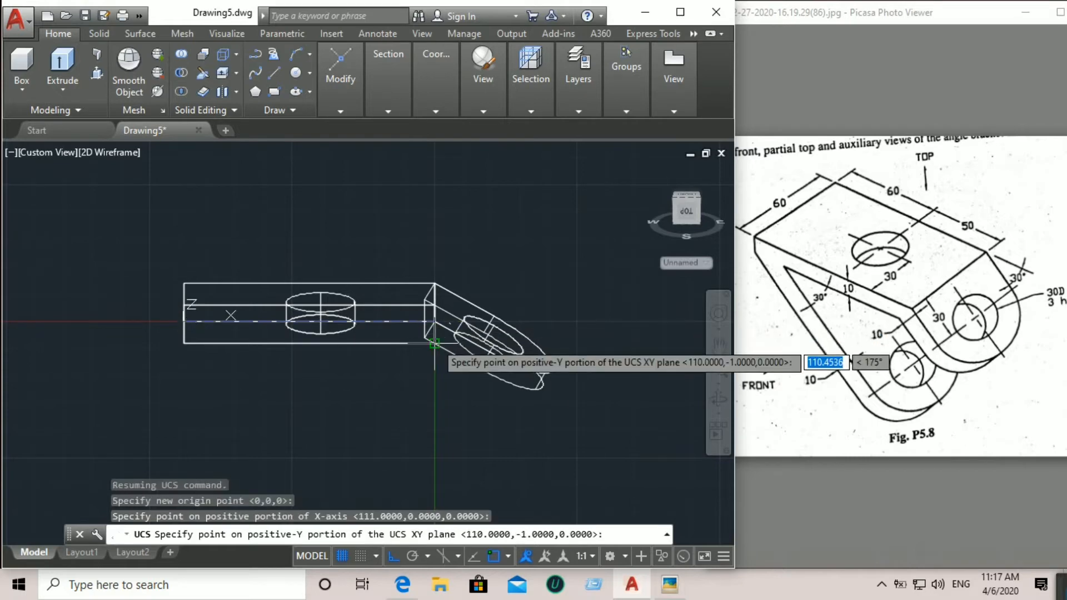
click(436, 342)
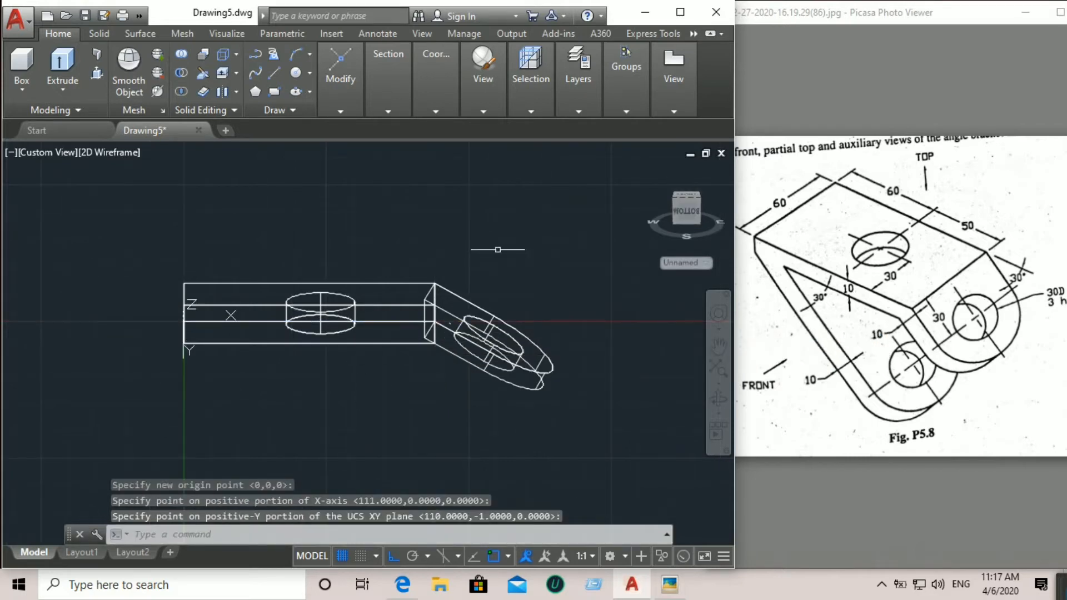
Step: Draw a line 110 long at 30° from the underside corner of the plate's free end, sloping away below the plate
click(328, 114)
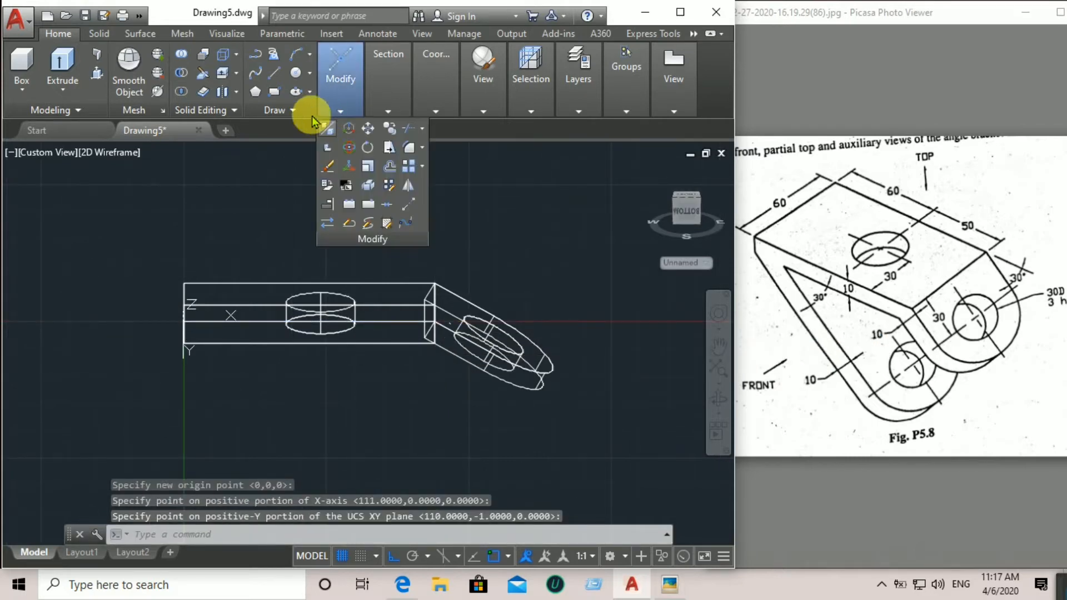
click(274, 73)
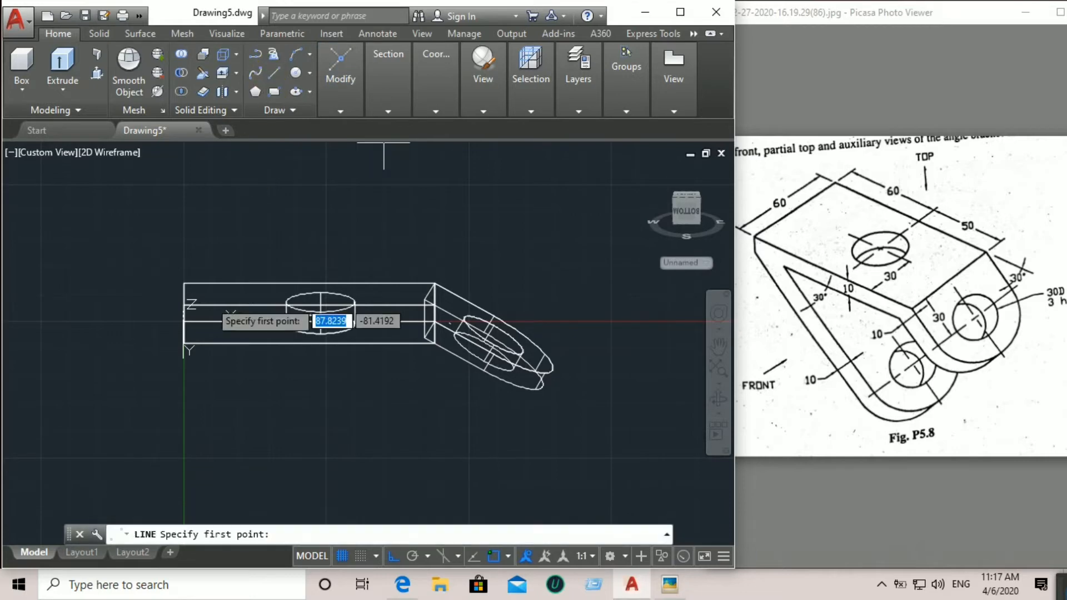
click(183, 343)
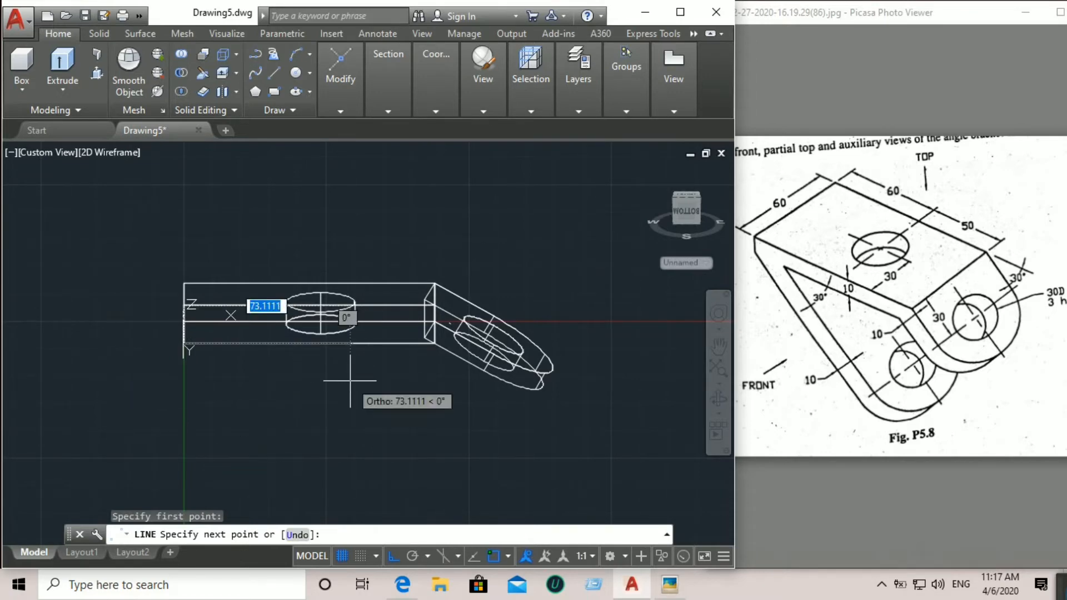
text(110)
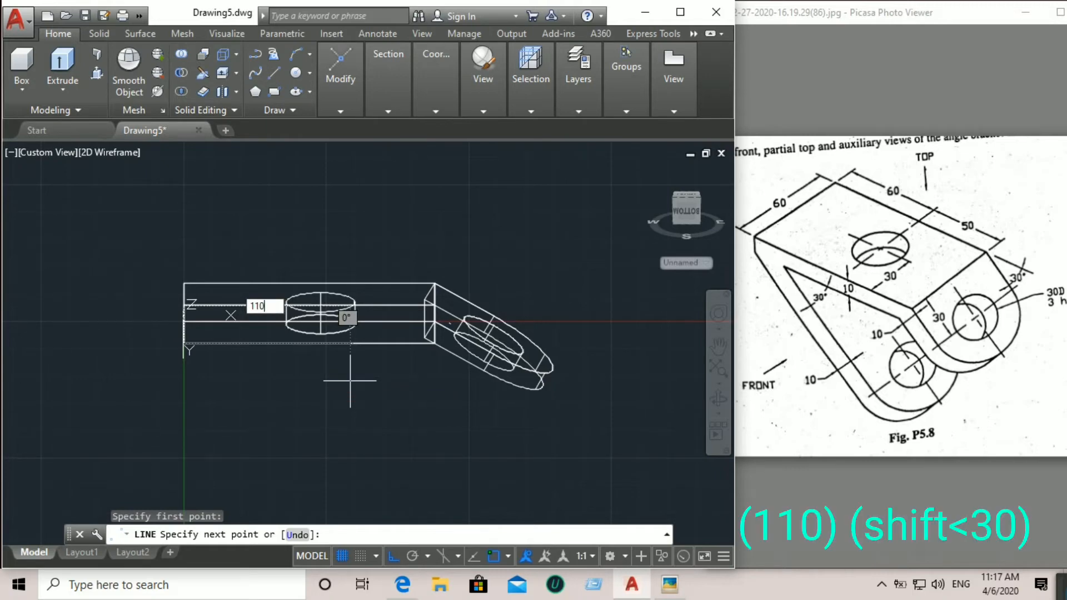
text(<)
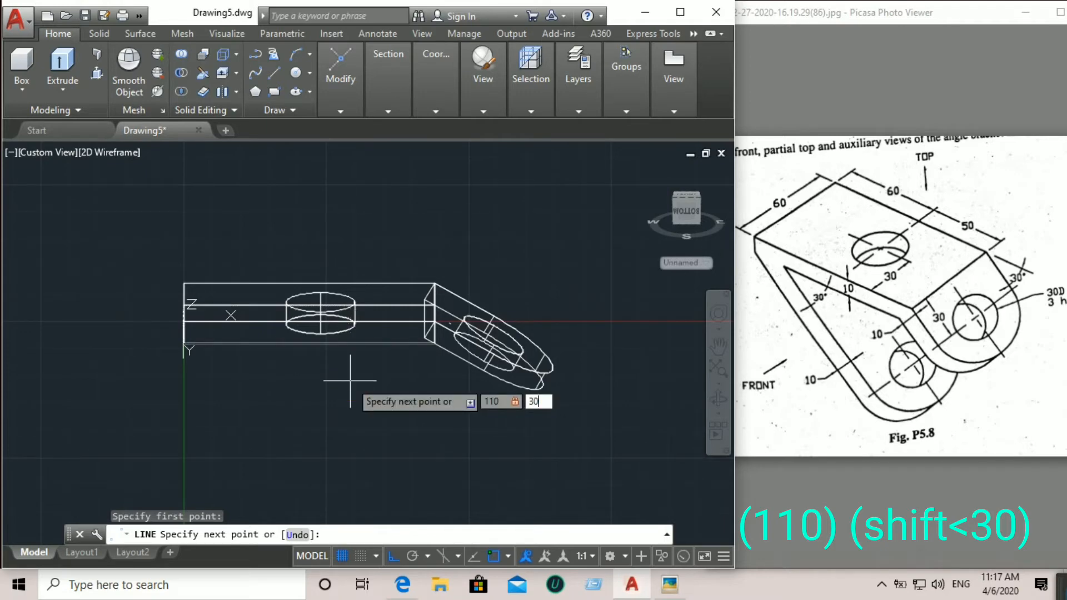
key(Return)
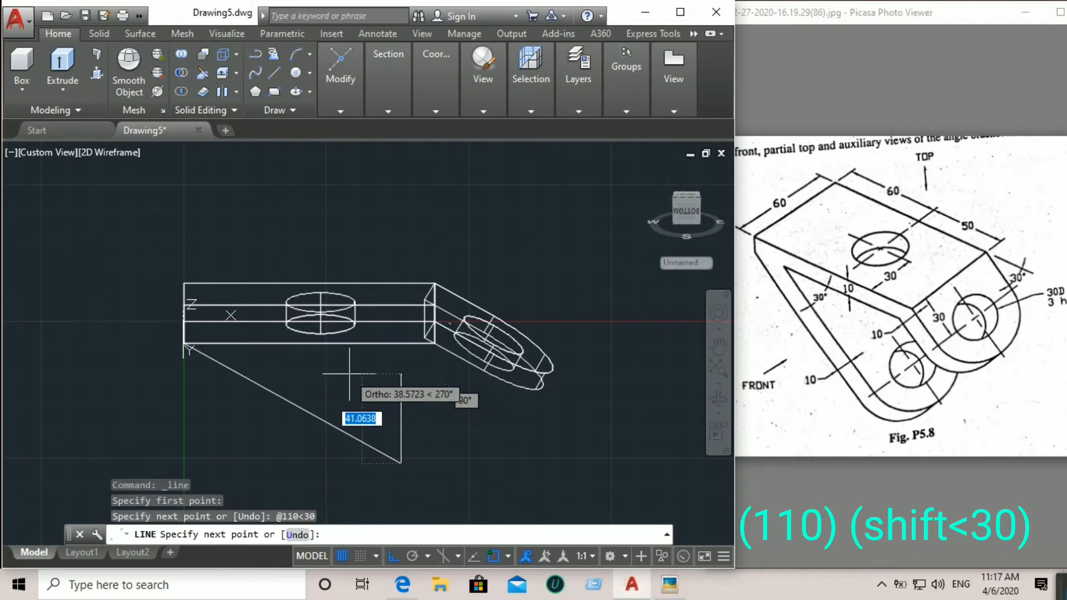
right_click(349, 373)
click(441, 353)
click(682, 200)
key(Return)
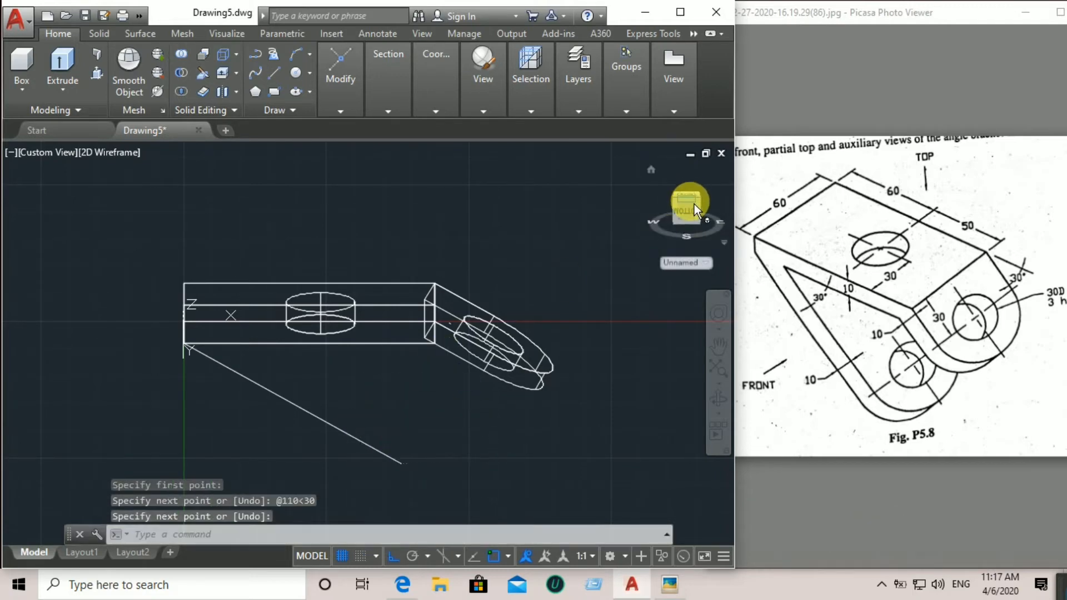
Step: Offset the sloping 110-long line by 10 toward the plate
mouse_move(689, 204)
mouse_down()
mouse_move(689, 160)
mouse_move(682, 540)
mouse_move(695, 177)
mouse_move(690, 189)
mouse_move(719, 183)
mouse_move(690, 187)
mouse_move(679, 210)
mouse_move(690, 227)
mouse_move(686, 209)
mouse_move(684, 217)
mouse_up()
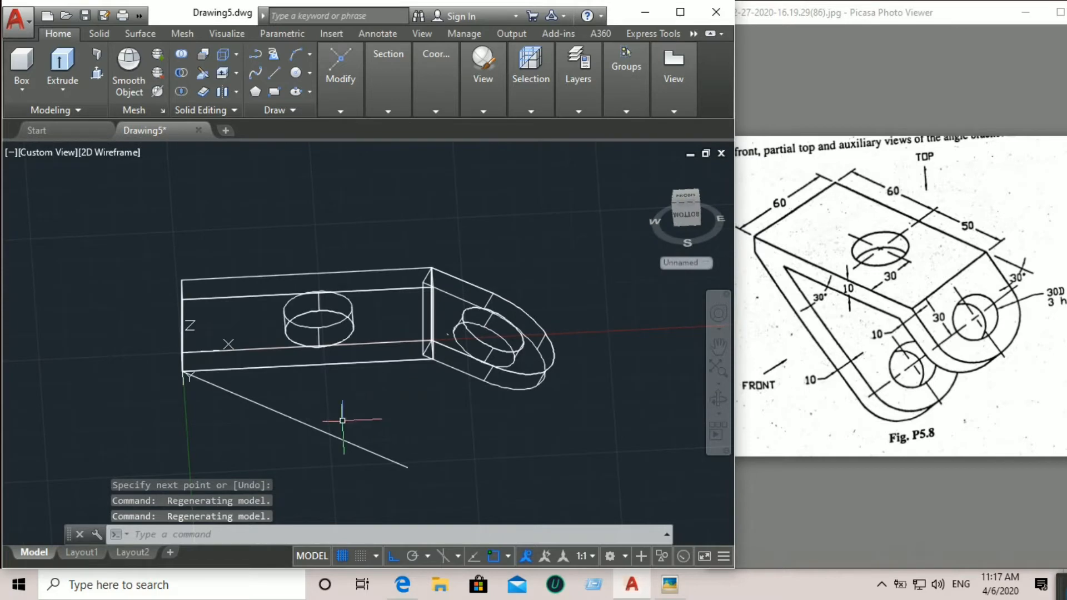
click(333, 435)
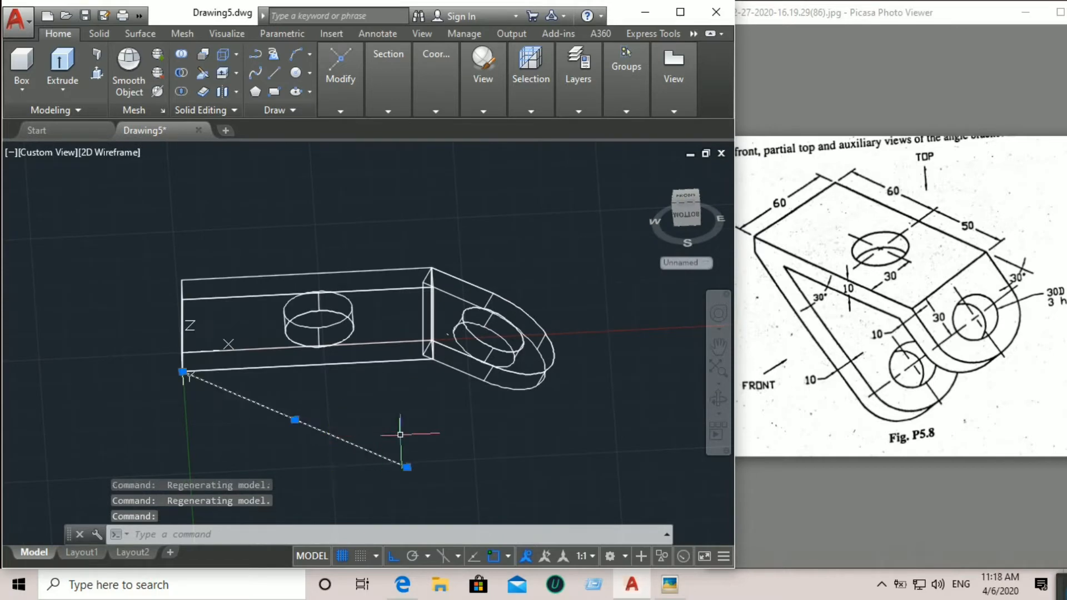
text(offset)
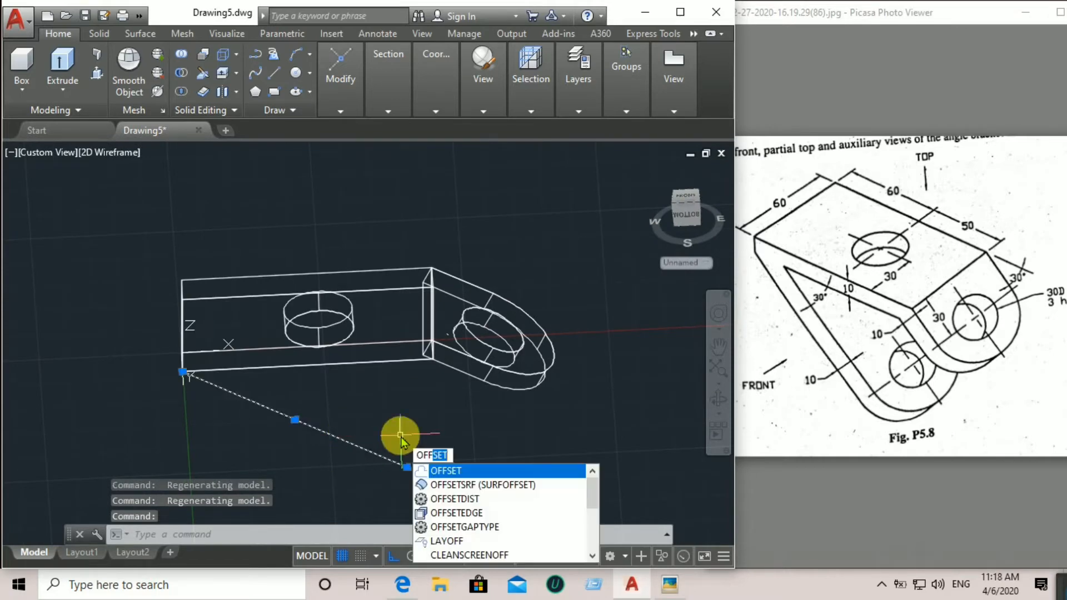
key(Return)
text(1)
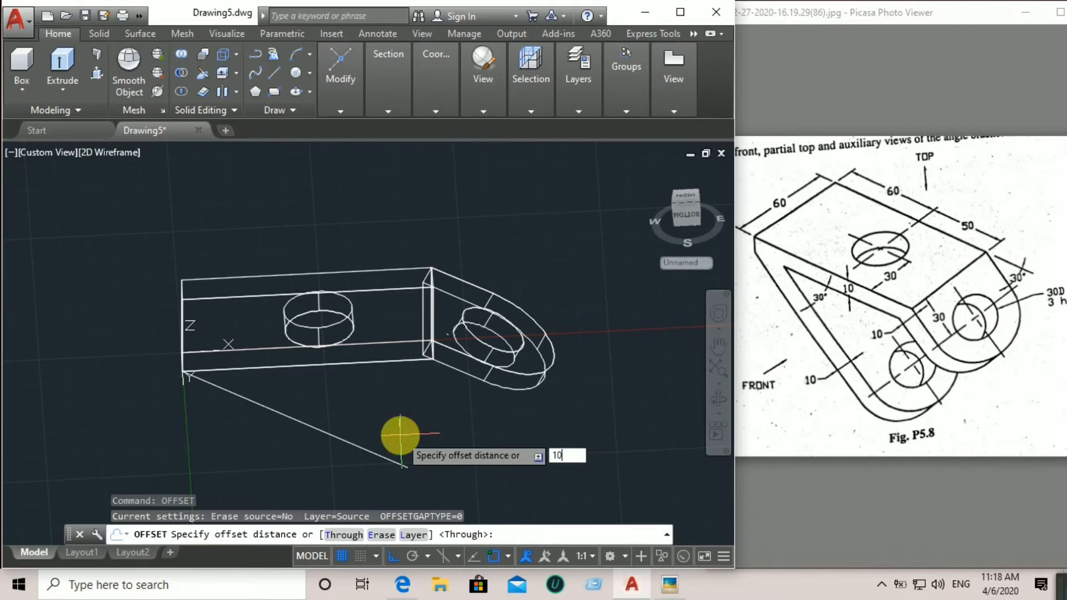
text(0)
key(Return)
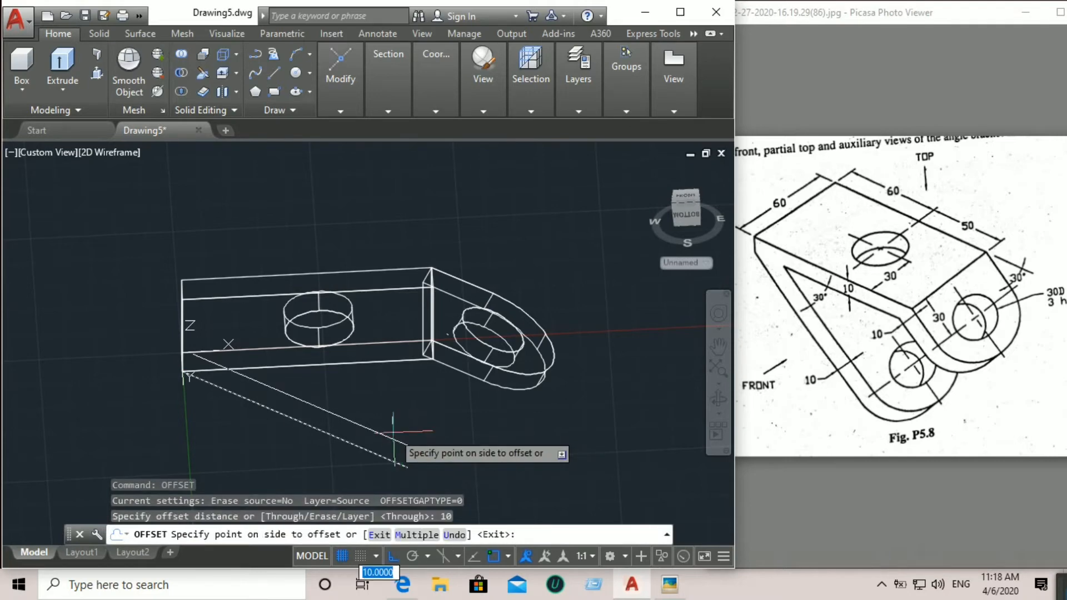
click(393, 432)
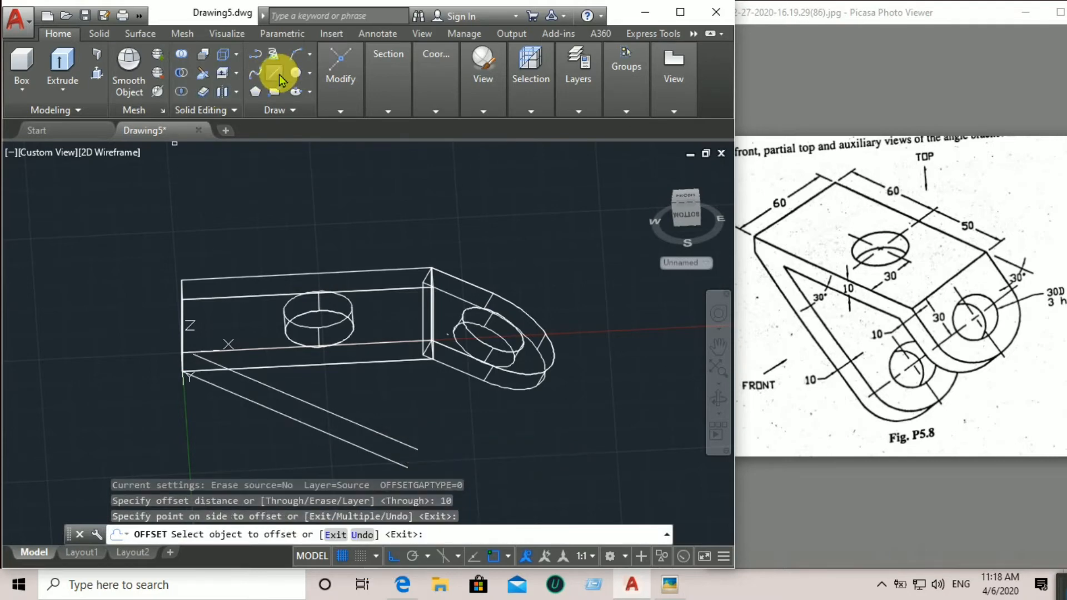
Step: Connect the ends of the two parallel sloping lines at the plate's corner with a short line
click(274, 72)
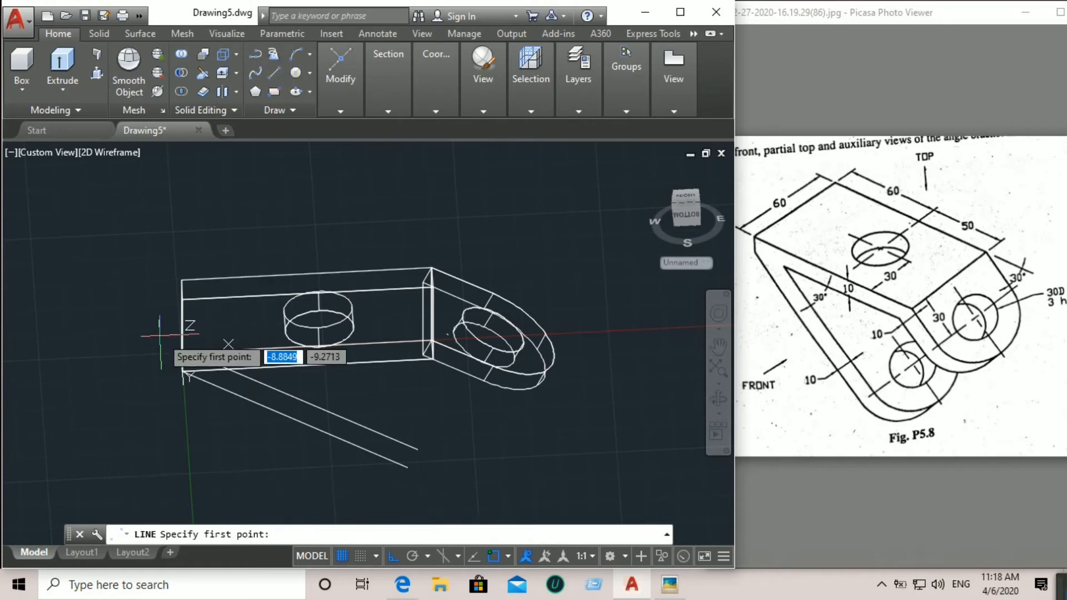
click(183, 371)
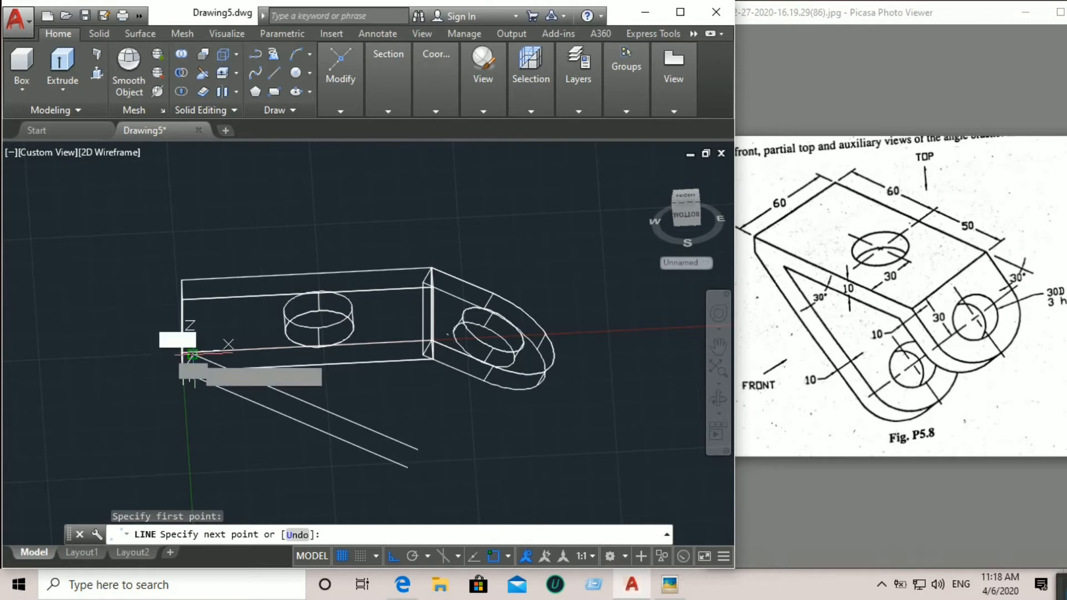
click(192, 354)
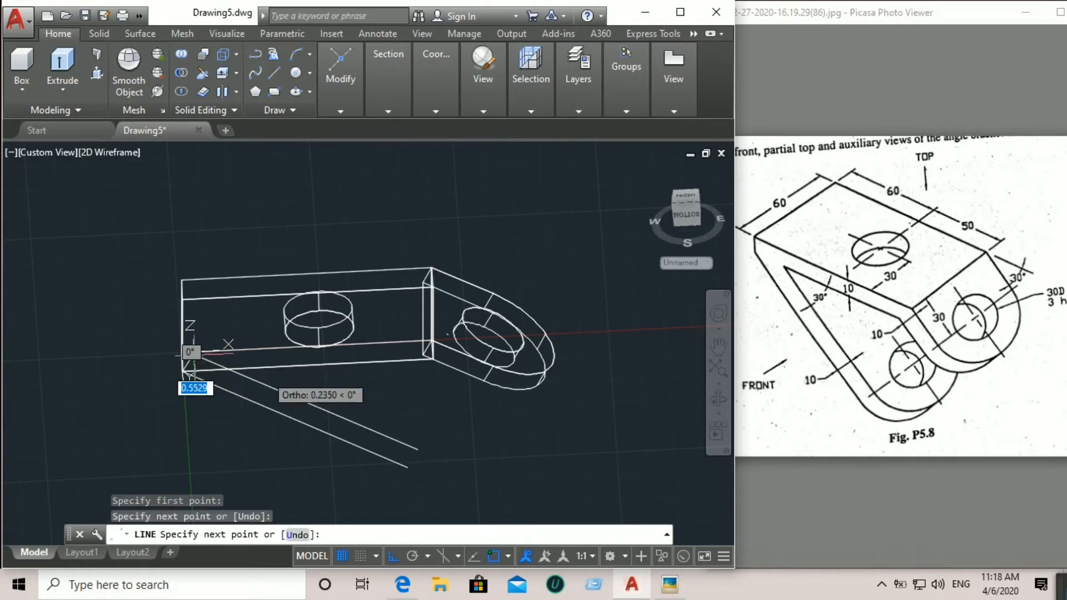
right_click(333, 404)
click(370, 227)
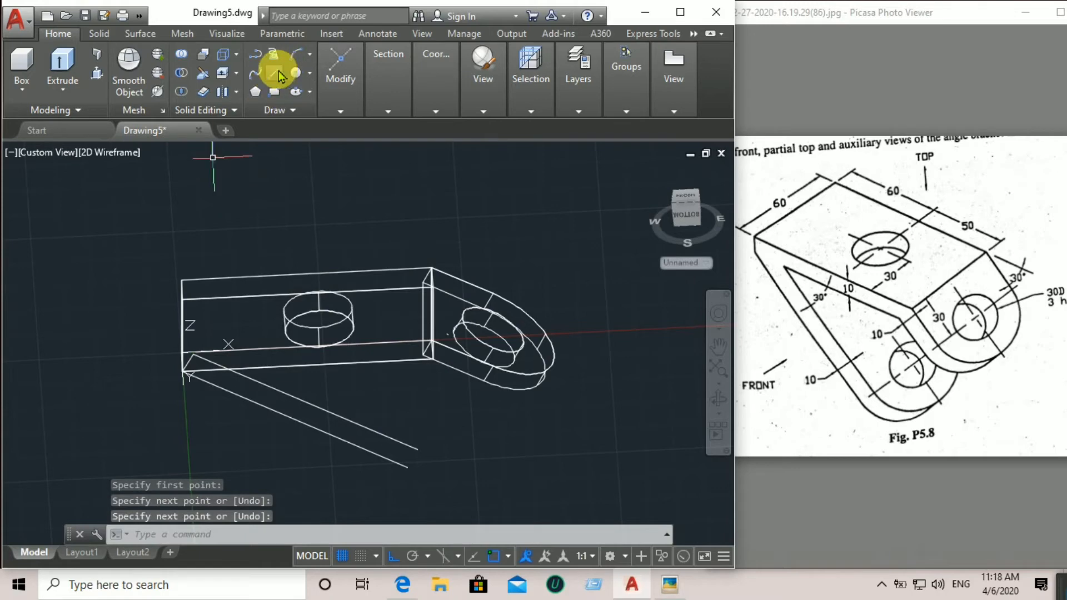
Step: Close the free end of the two parallel sloping lines with a short line between their far endpoints
click(274, 73)
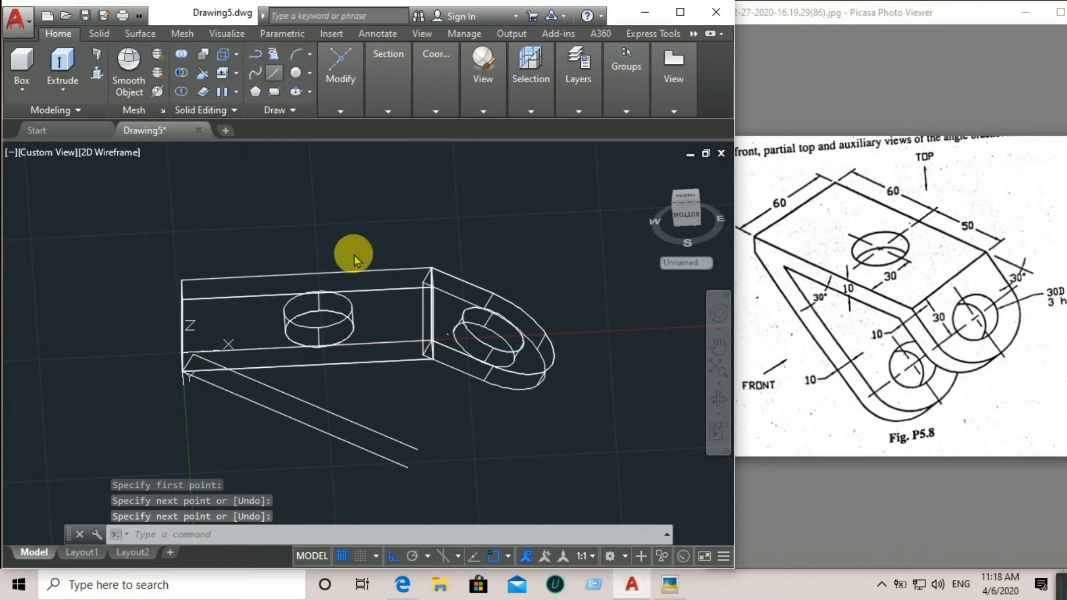
click(409, 466)
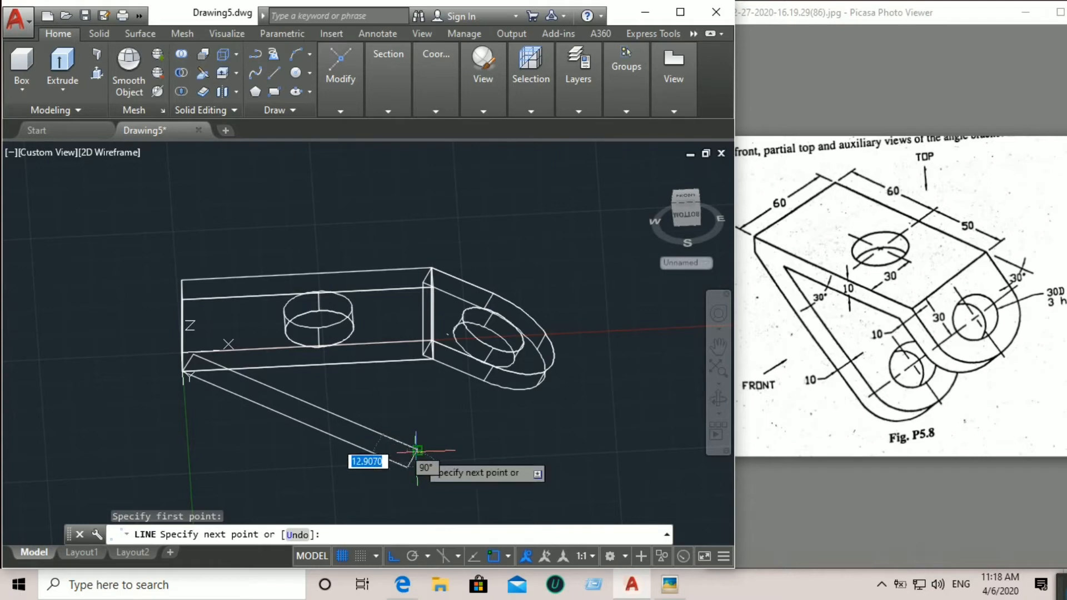
click(416, 453)
right_click(417, 452)
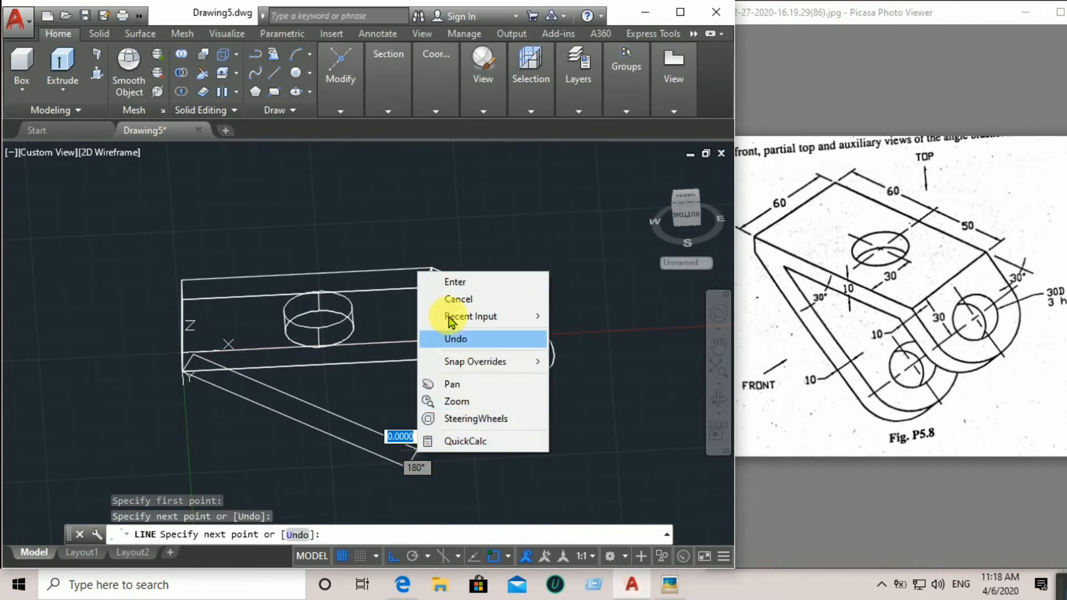
click(447, 281)
Step: Join the two sloping lines and their two short end lines into one closed polyline
scroll(193, 350, up, 6)
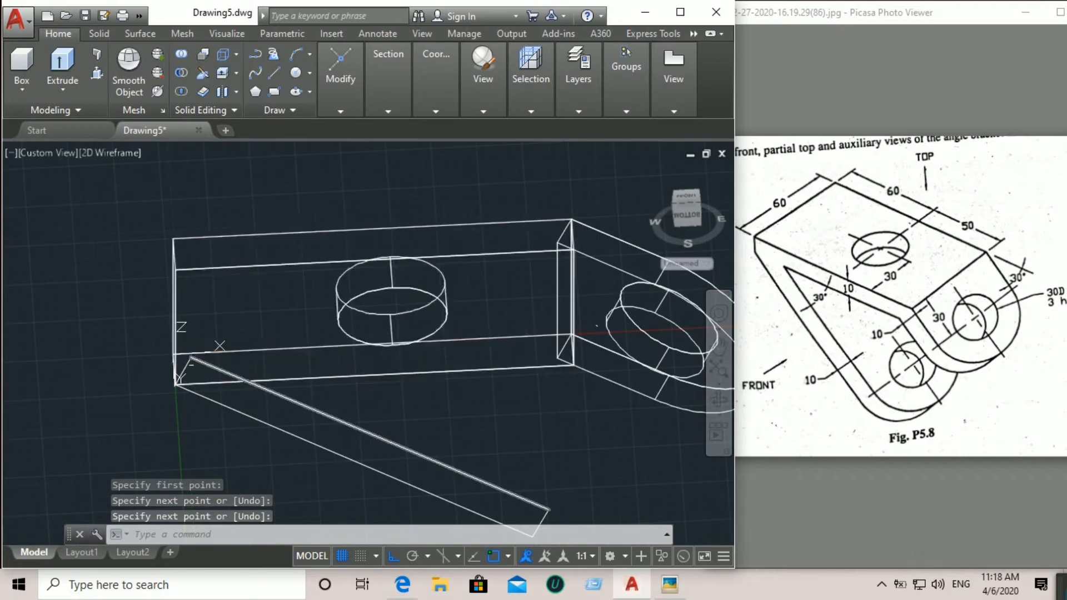
key(Return)
click(150, 335)
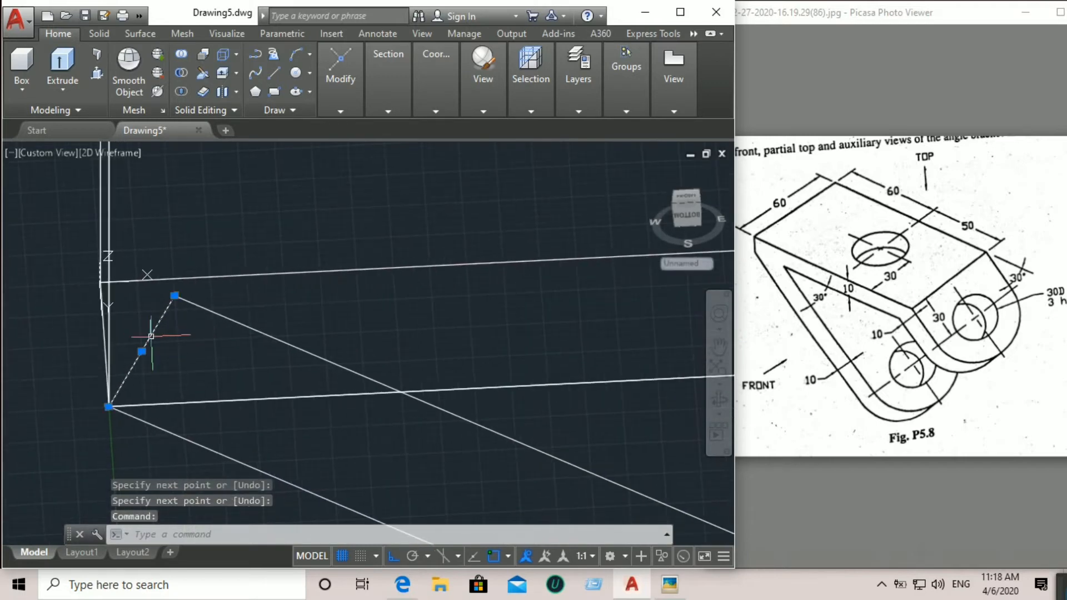
click(266, 334)
click(293, 483)
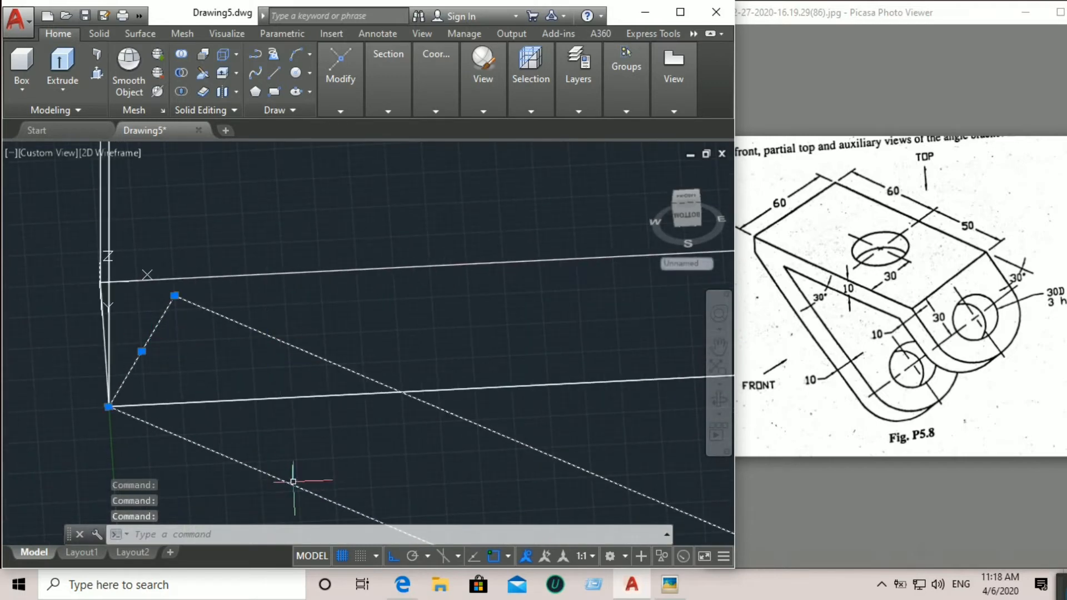
scroll(333, 433, down, 3)
scroll(383, 388, up, 1)
middle_drag(384, 388, 323, 288)
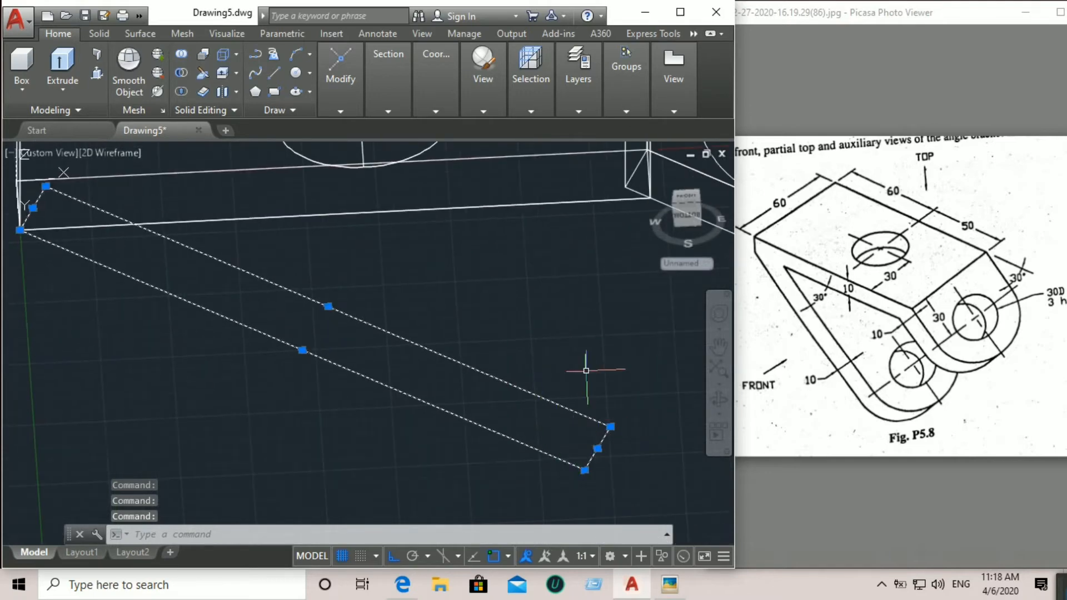
key(Return)
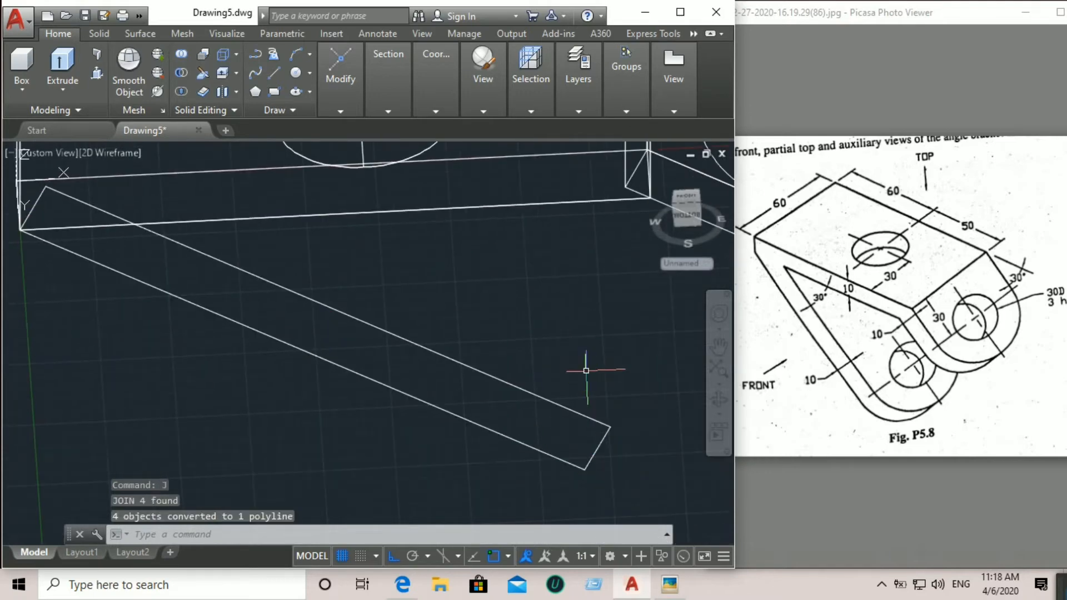
Step: Presspull the sloping leg profile across the full width of the plate, up to the plate's opposite corner
scroll(586, 370, down, 4)
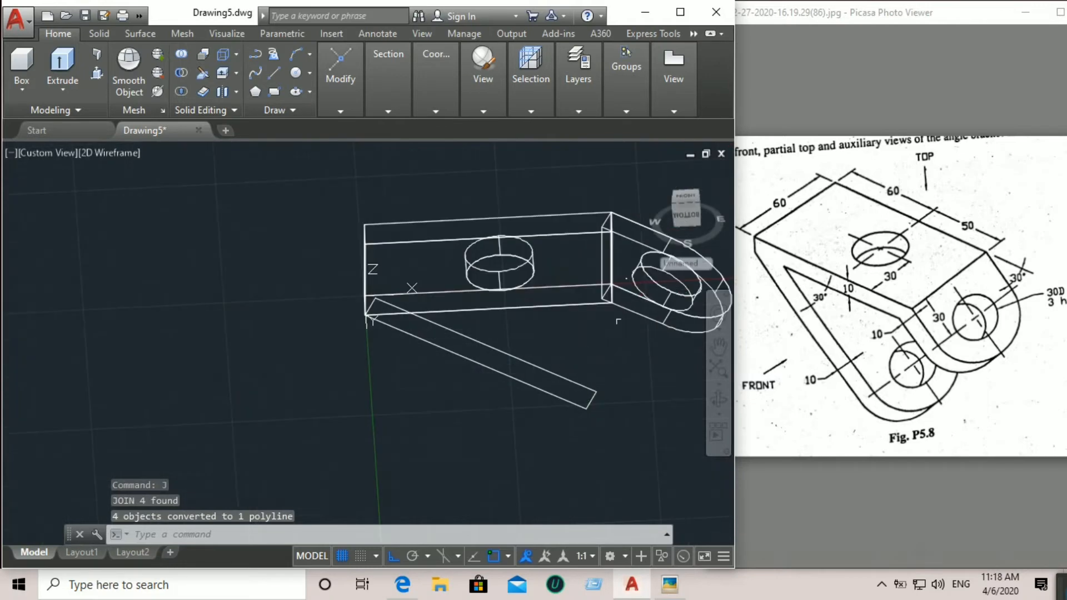
click(687, 205)
mouse_move(691, 260)
mouse_down()
mouse_move(691, 216)
mouse_move(710, 231)
mouse_move(703, 271)
mouse_up()
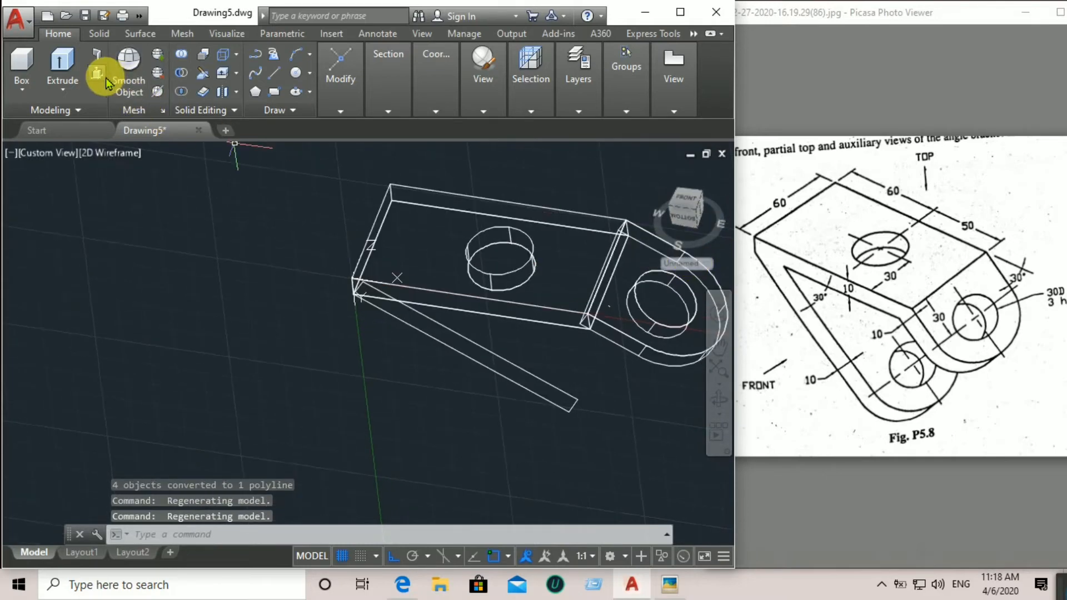
click(432, 342)
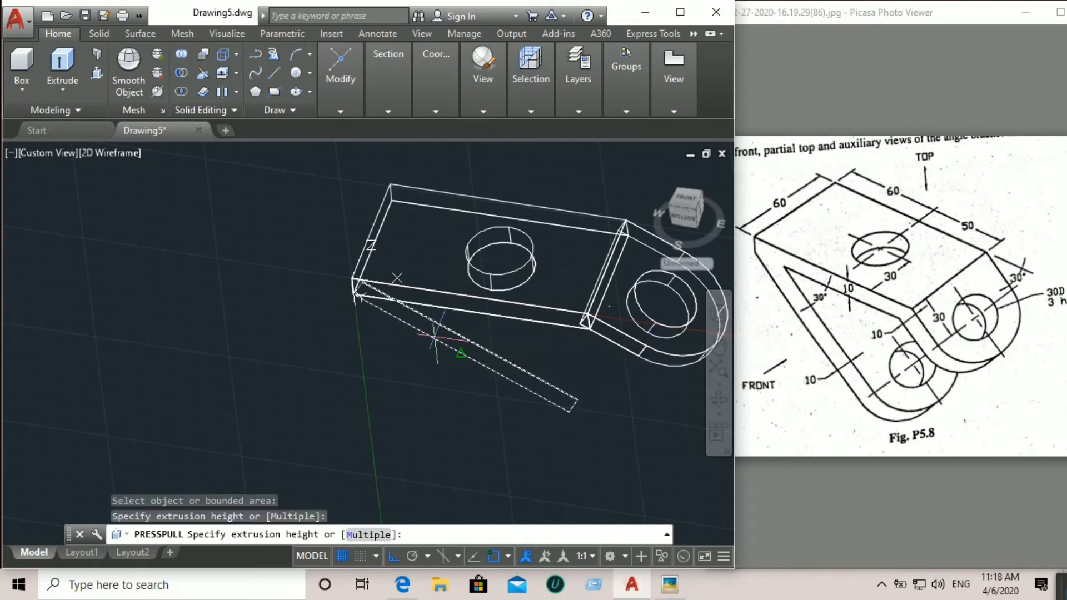
click(391, 197)
key(Return)
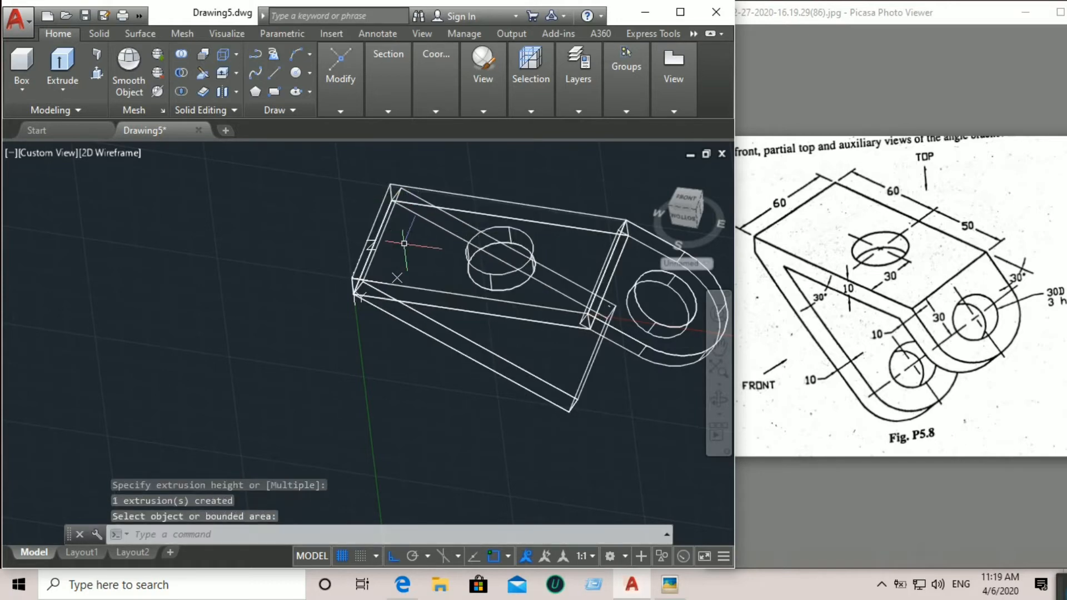
Step: Define a three-point UCS on the inclined leg's side face, with the origin at its inner corner, X along its length and Y across its thickness
mouse_move(682, 210)
mouse_down()
mouse_move(678, 256)
mouse_move(675, 162)
mouse_move(685, 160)
mouse_up()
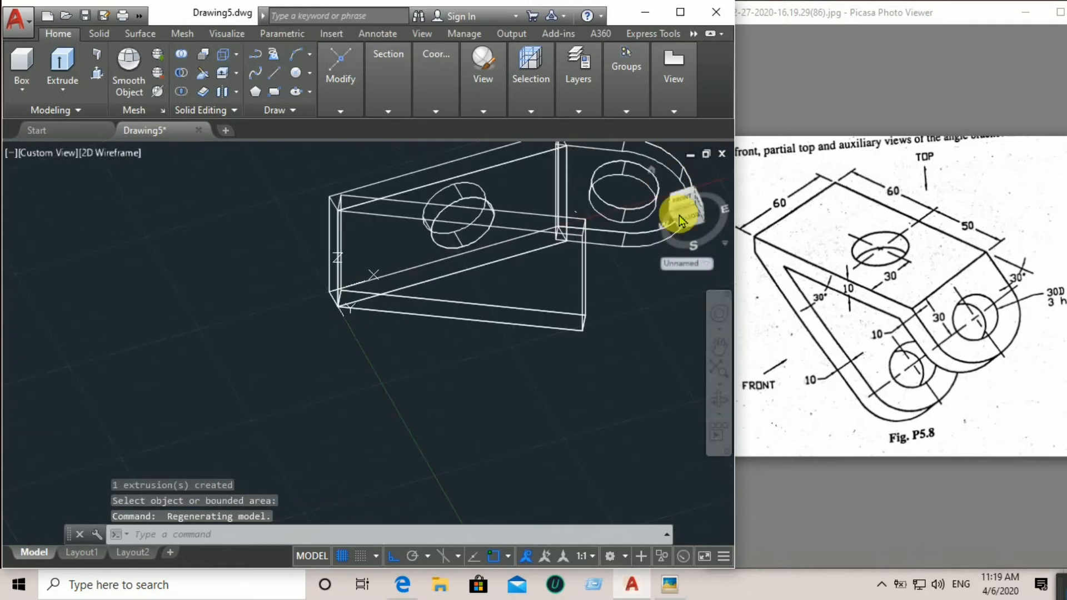
mouse_move(693, 212)
mouse_down()
mouse_move(686, 143)
mouse_move(675, 155)
mouse_move(679, 205)
mouse_up()
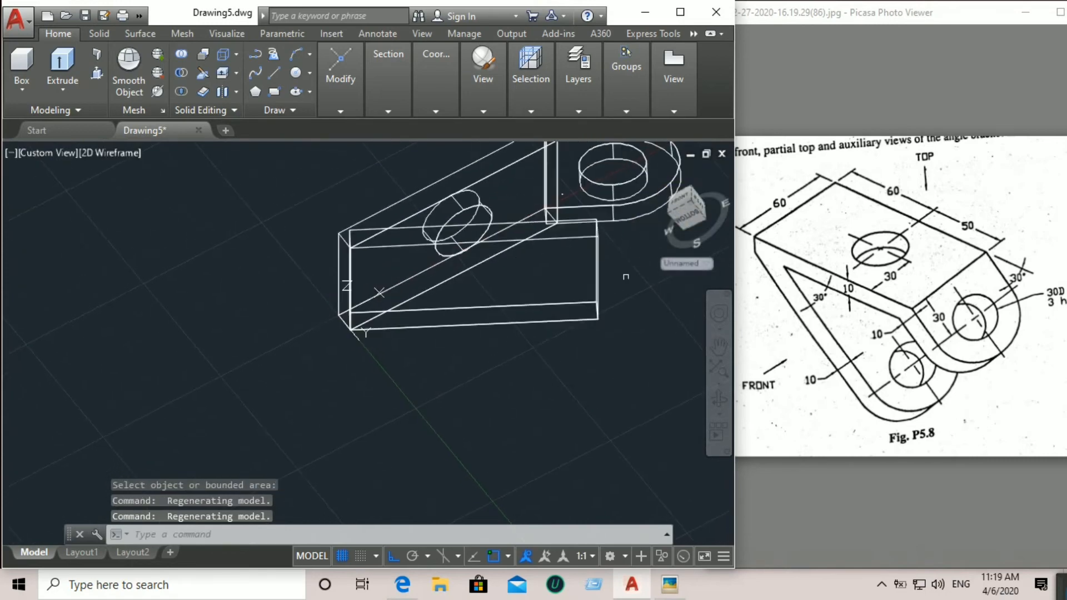
middle_drag(612, 274, 441, 304)
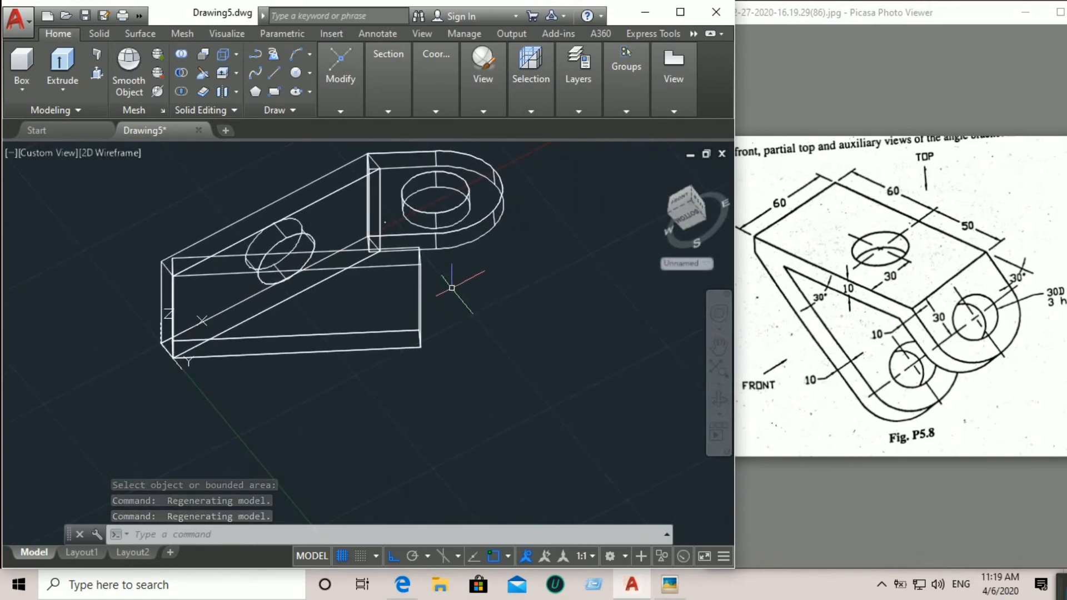
click(431, 108)
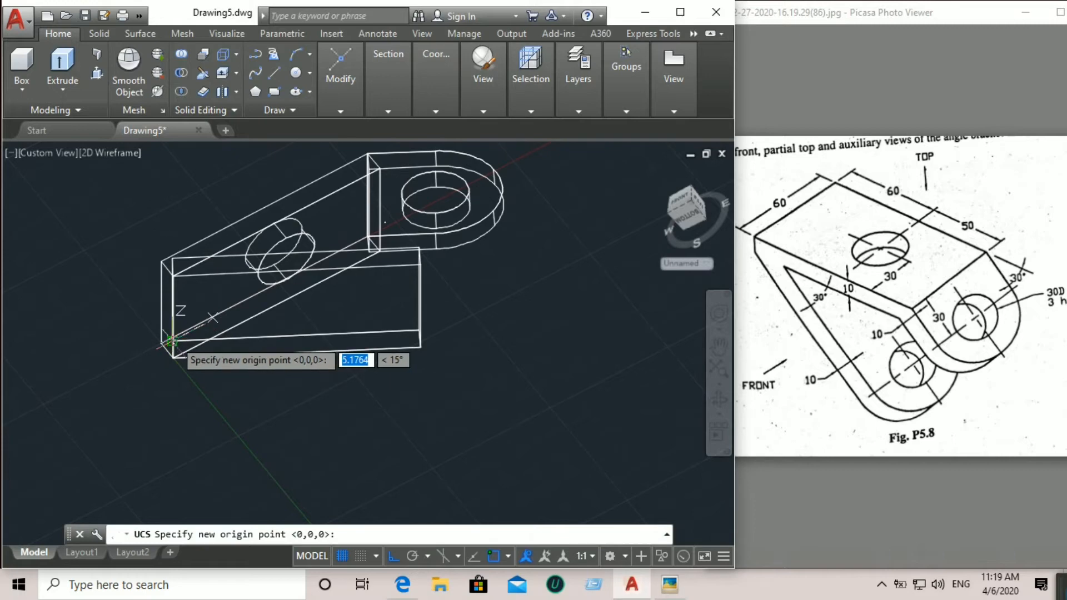
click(176, 340)
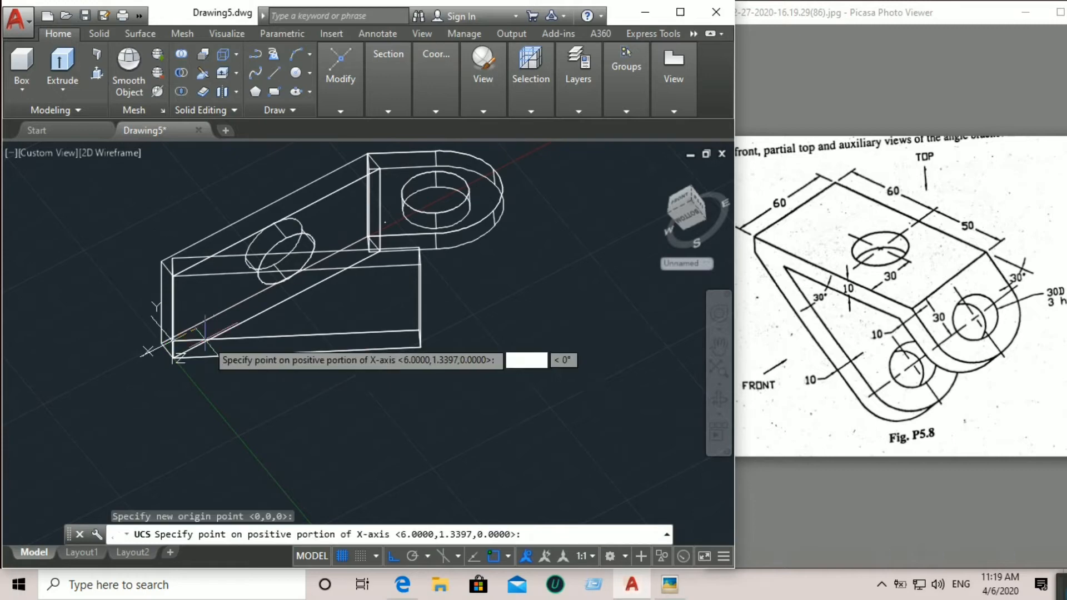
click(419, 330)
click(421, 347)
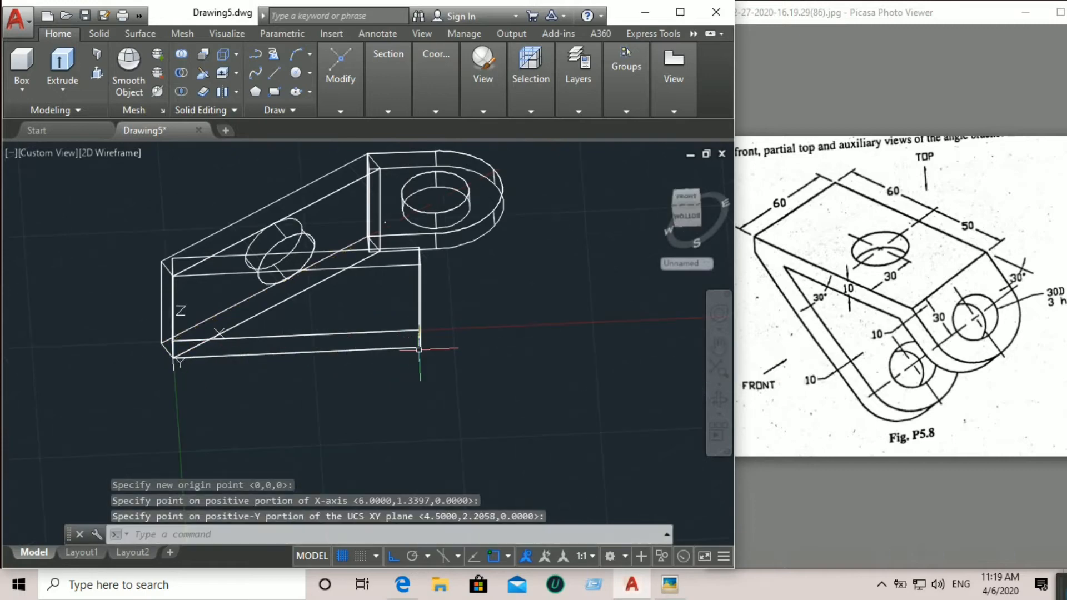
Step: Display the bracket in the Shaded visual style and view its legs from the side
mouse_move(693, 211)
mouse_down()
mouse_move(691, 167)
mouse_move(684, 543)
mouse_move(691, 156)
mouse_up()
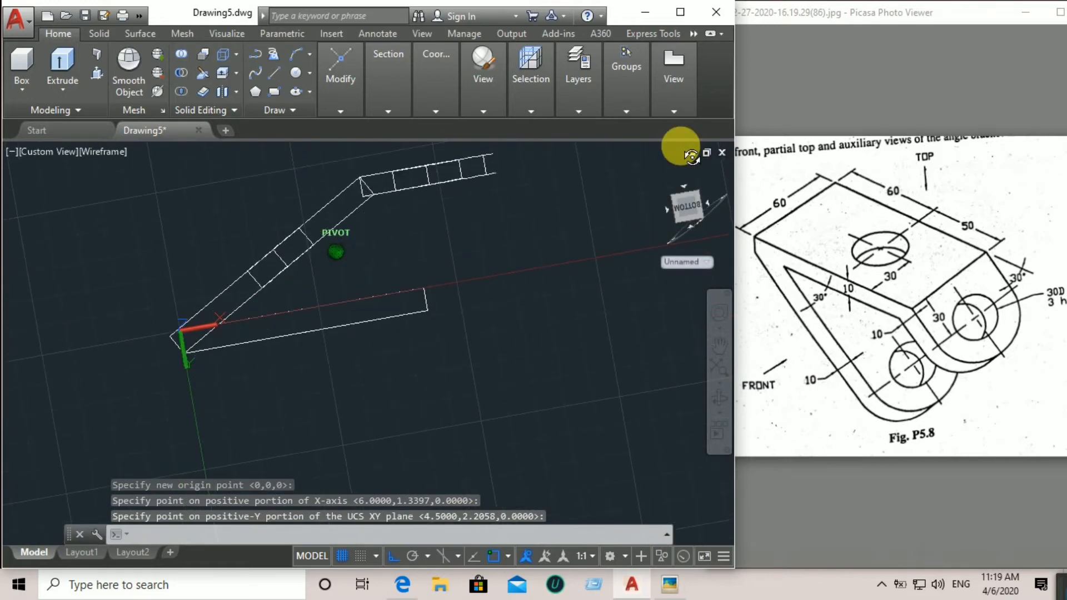
click(78, 152)
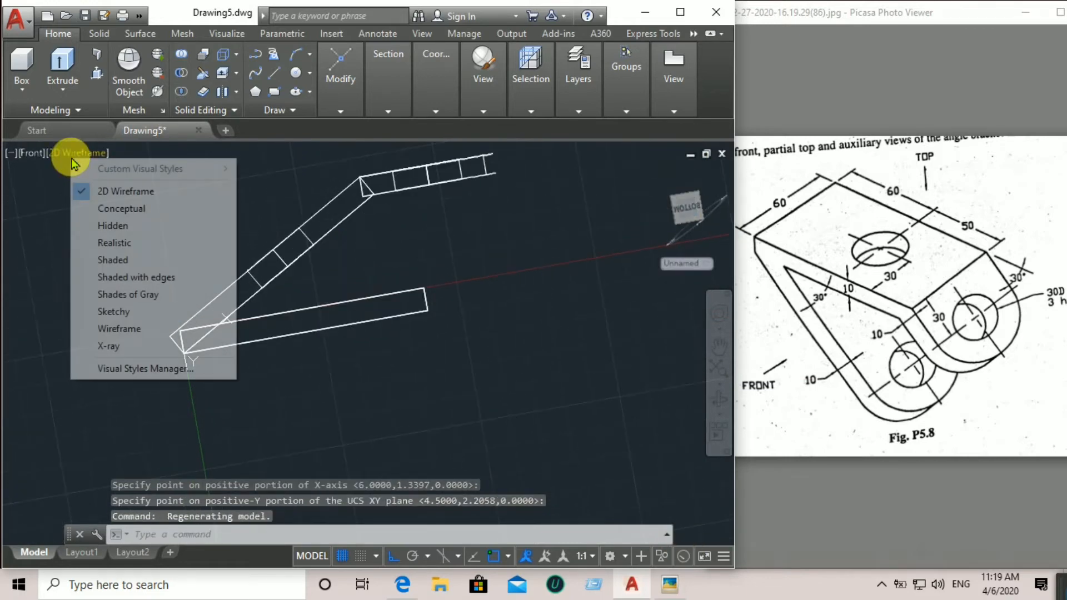
click(123, 260)
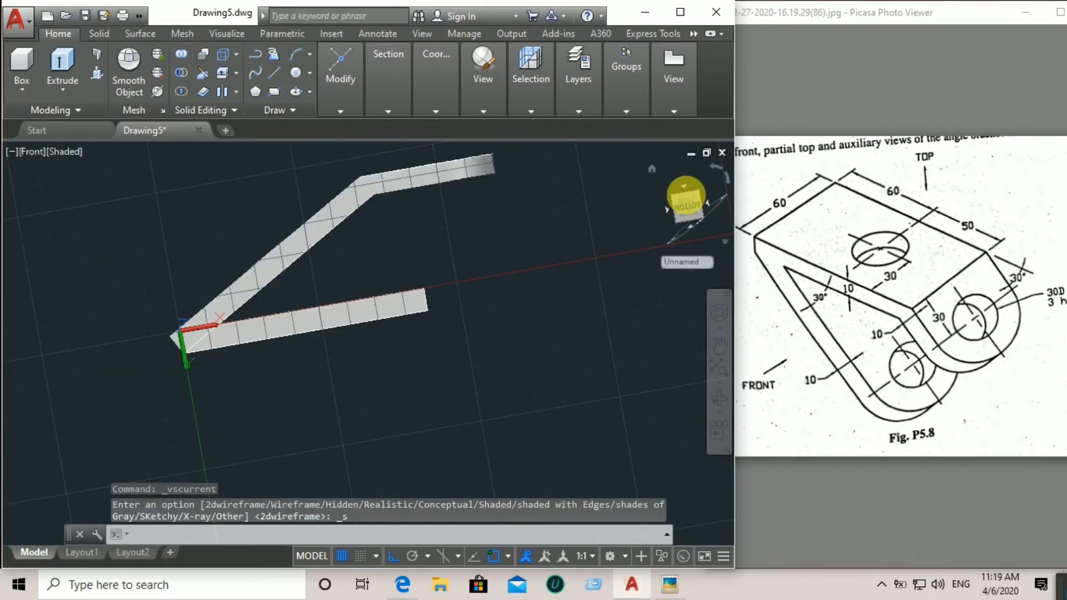
mouse_move(690, 202)
mouse_down()
mouse_move(682, 156)
mouse_move(670, 239)
mouse_move(659, 161)
mouse_move(645, 168)
mouse_up()
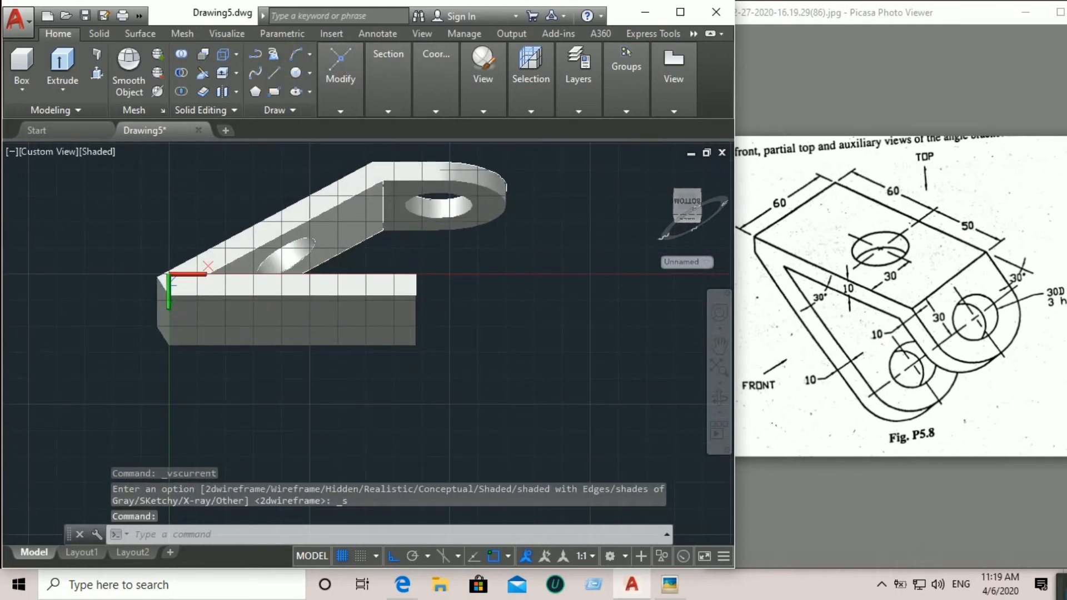
Step: Draw a construction line from the midpoint of the plate-to-lug bend edge, perpendicular to the inclined leg and extending past it
click(274, 73)
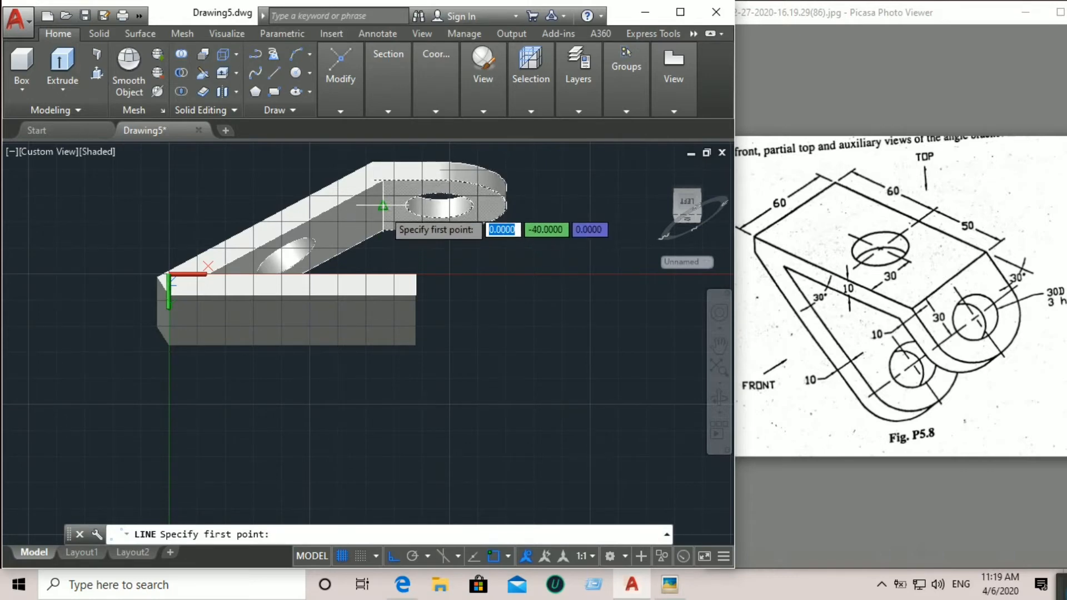
click(384, 206)
click(683, 186)
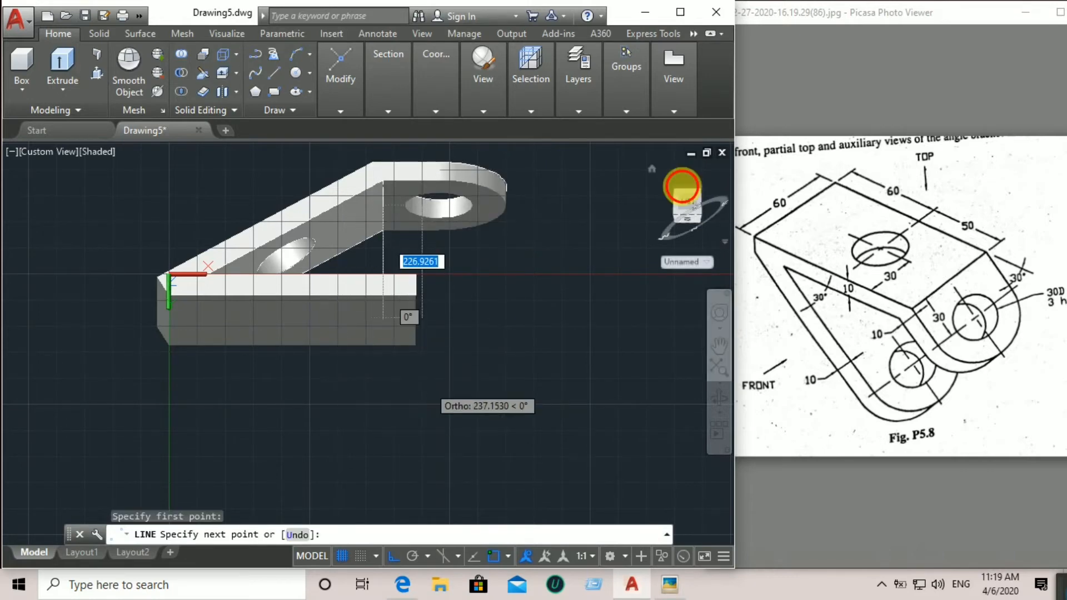
mouse_move(683, 187)
mouse_down()
mouse_move(695, 225)
mouse_move(615, 274)
mouse_up()
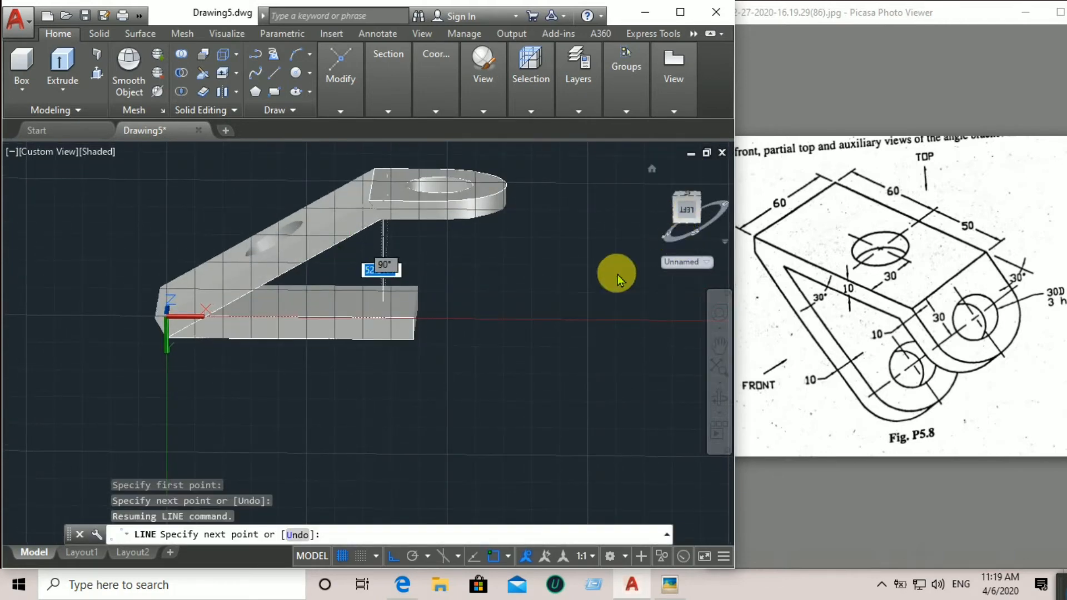
click(410, 400)
right_click(449, 429)
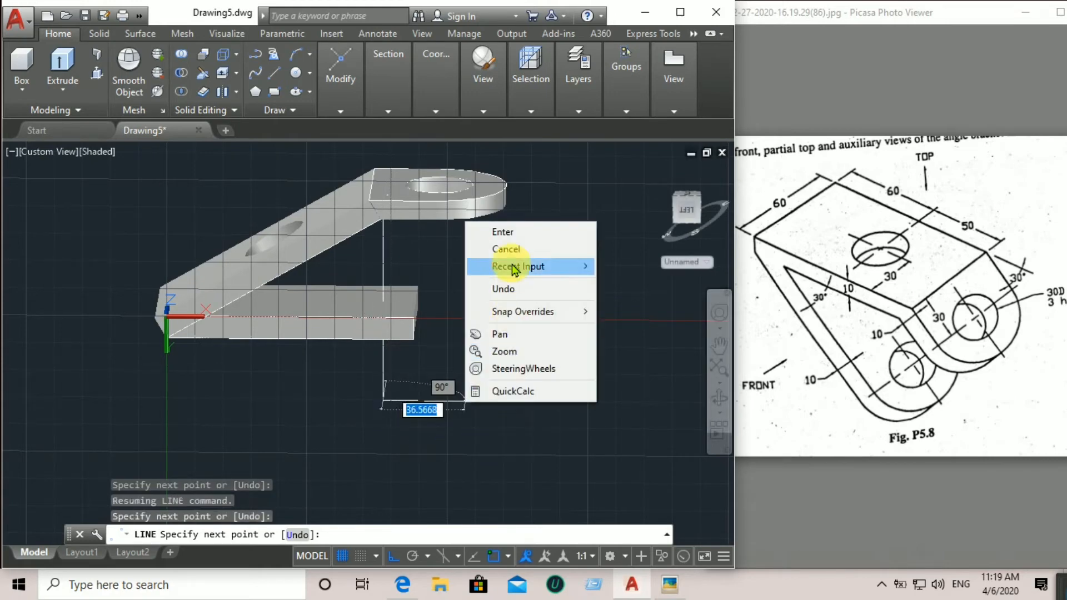
click(512, 231)
Step: Draw a centre line about 42 long from the midpoint of the inclined leg's free end edge, running along the leg's face
drag(695, 200, 689, 208)
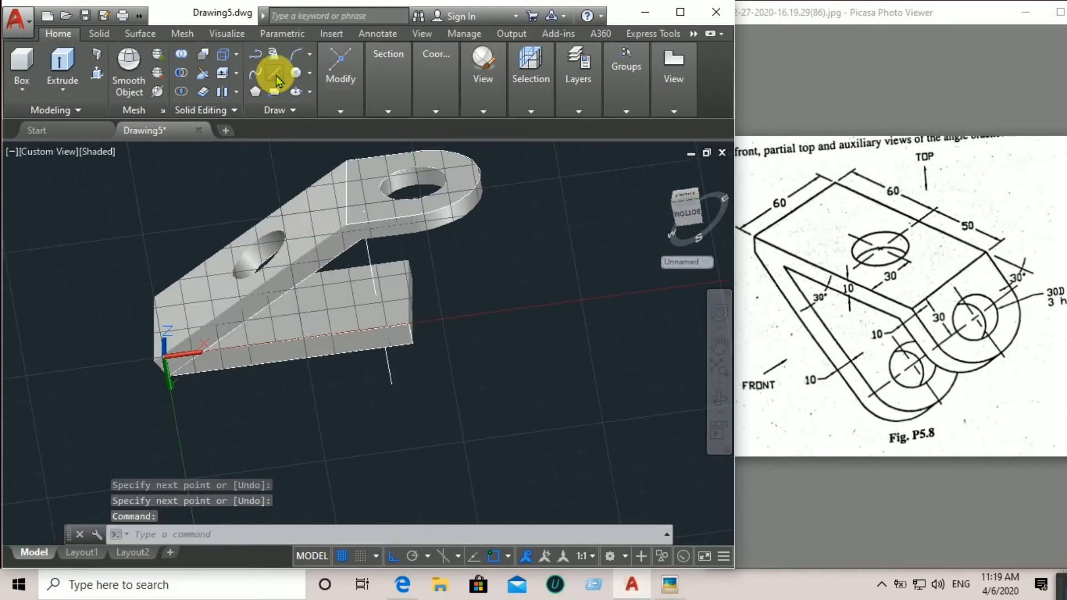
click(275, 76)
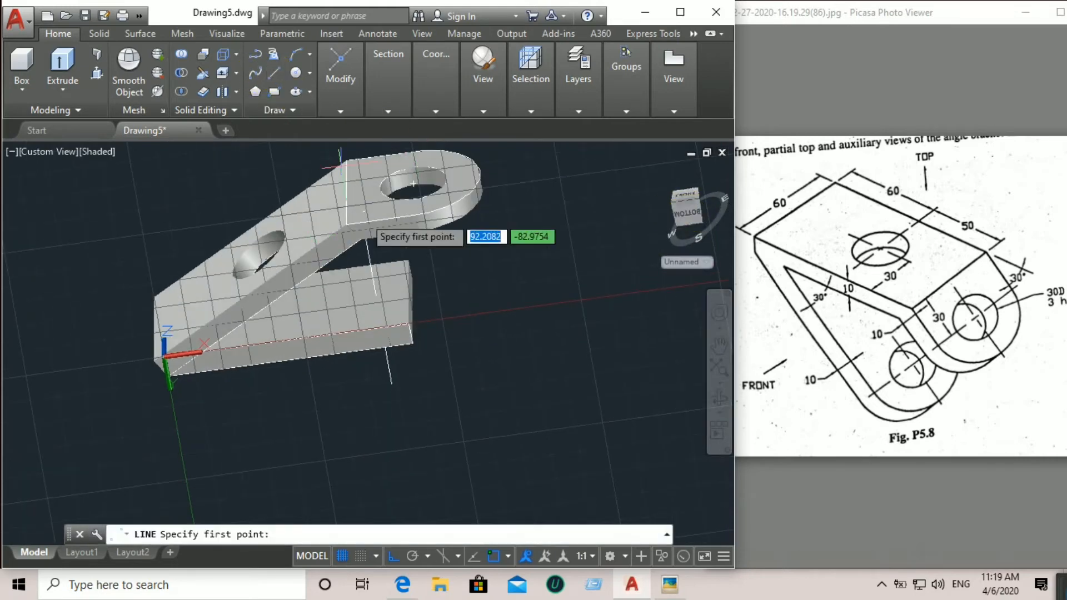
click(409, 293)
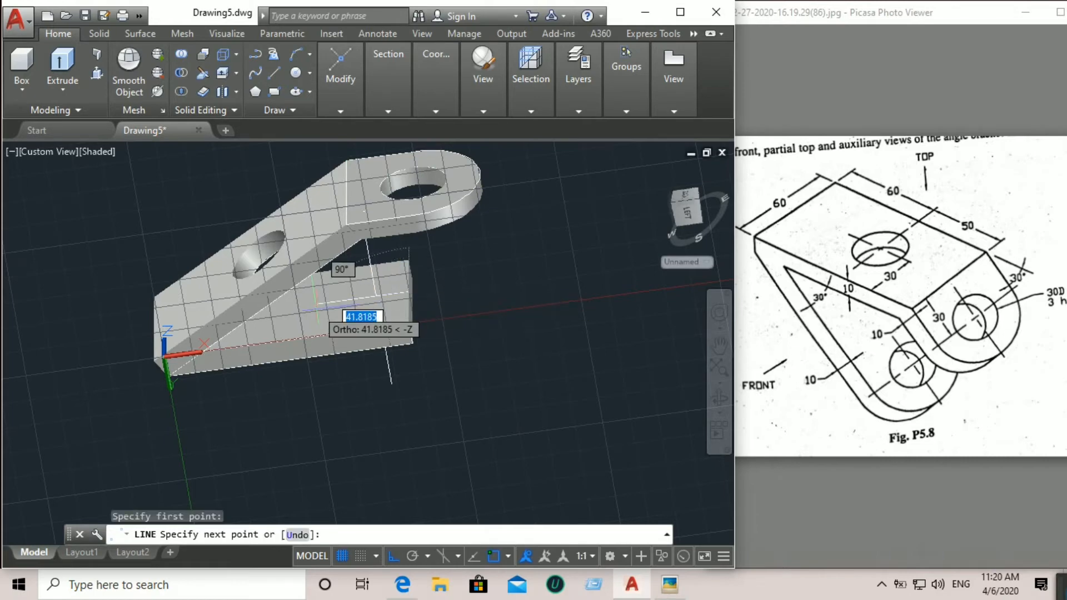
click(315, 309)
right_click(310, 305)
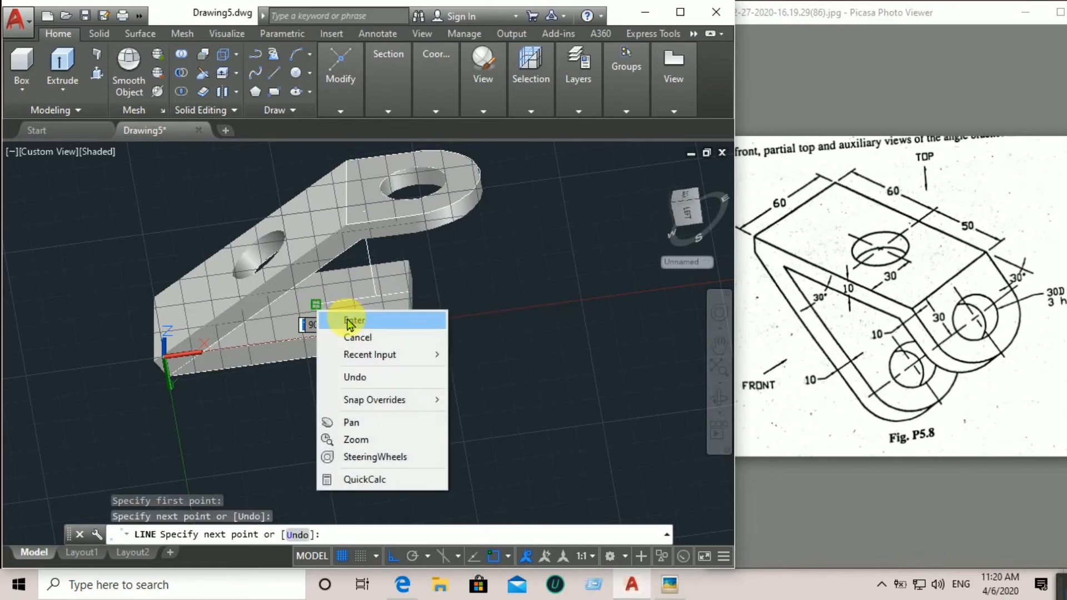
click(345, 316)
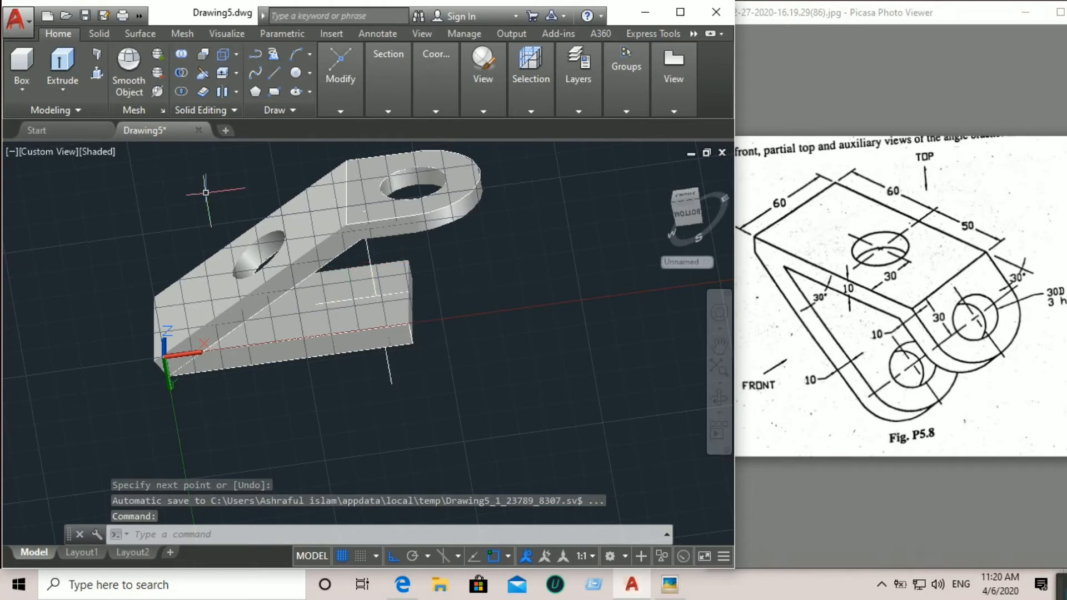
Step: Set the visual style to 2D Wireframe
click(48, 152)
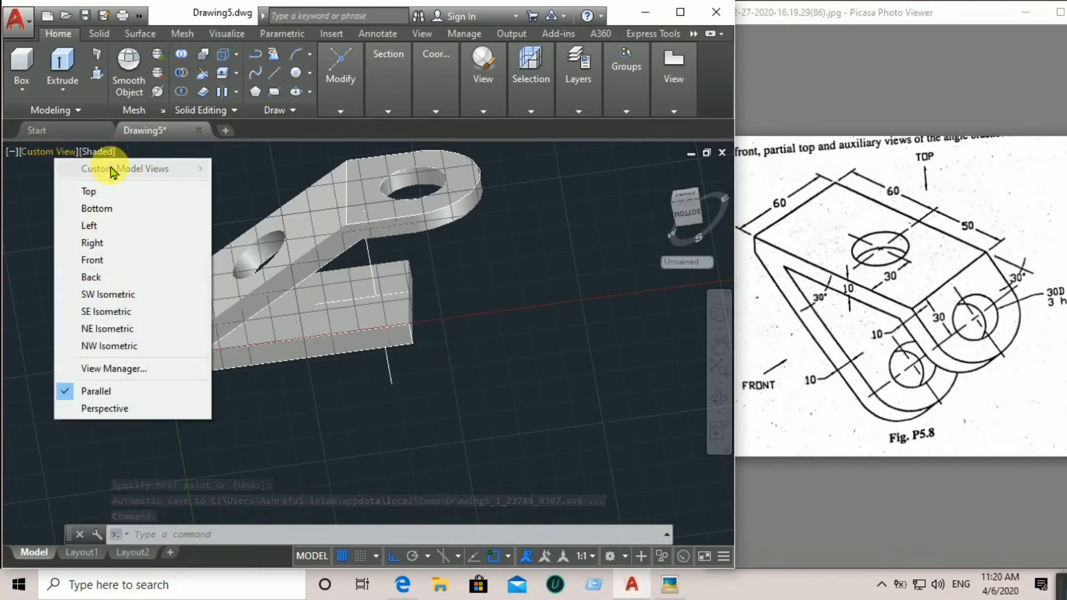
click(99, 154)
click(95, 153)
click(96, 152)
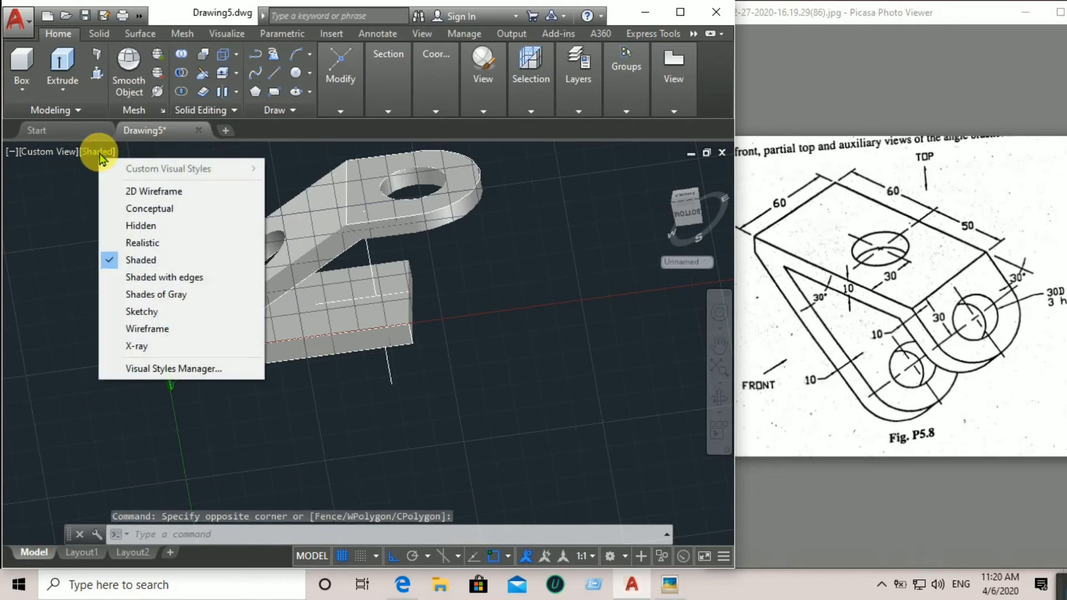
click(148, 191)
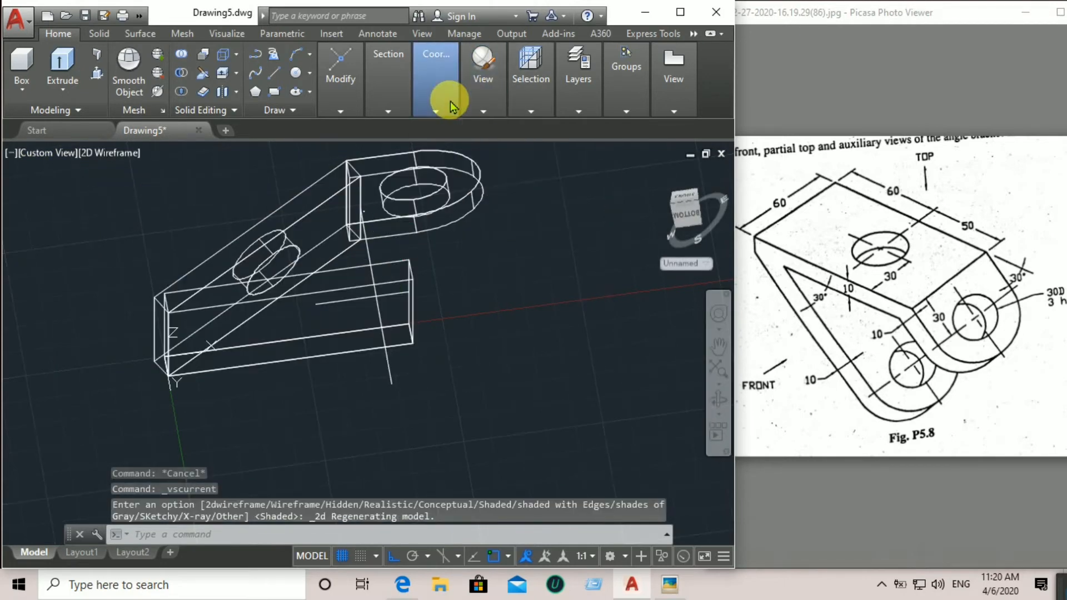
click(472, 102)
click(435, 102)
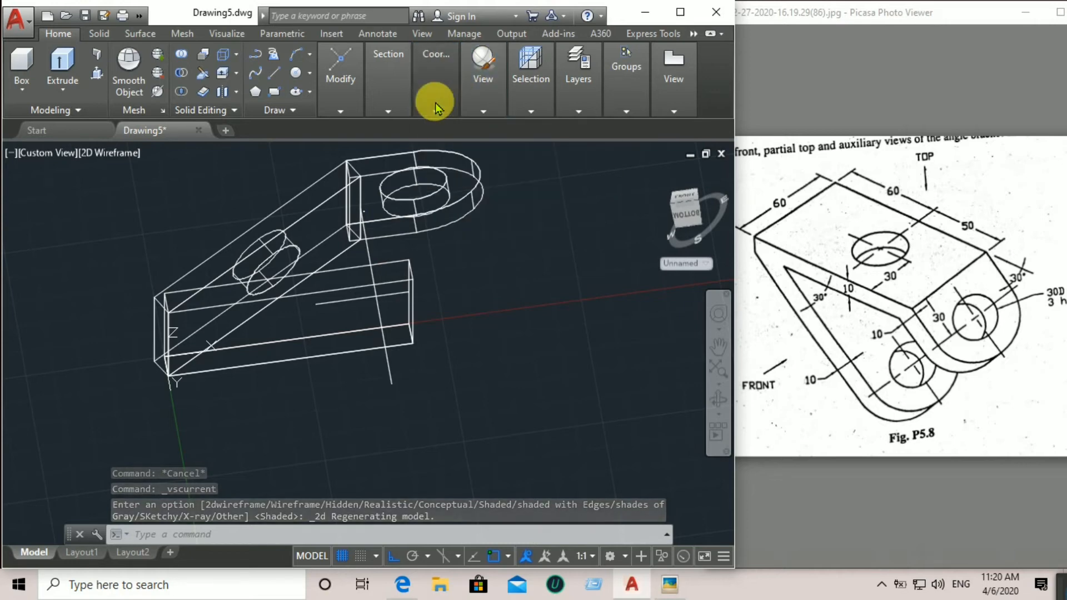
click(510, 145)
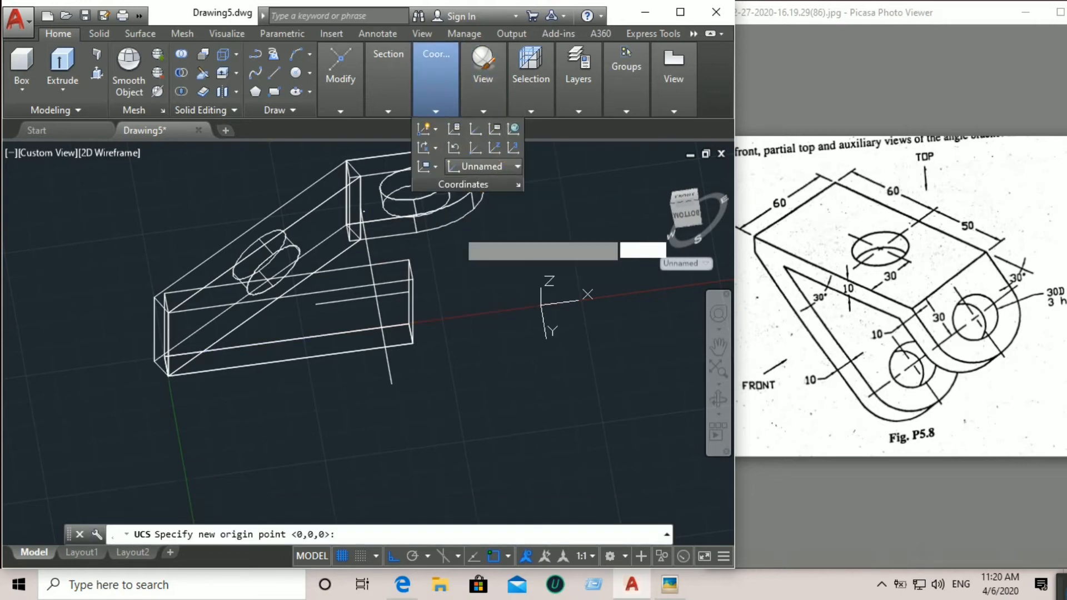
scroll(400, 286, up, 5)
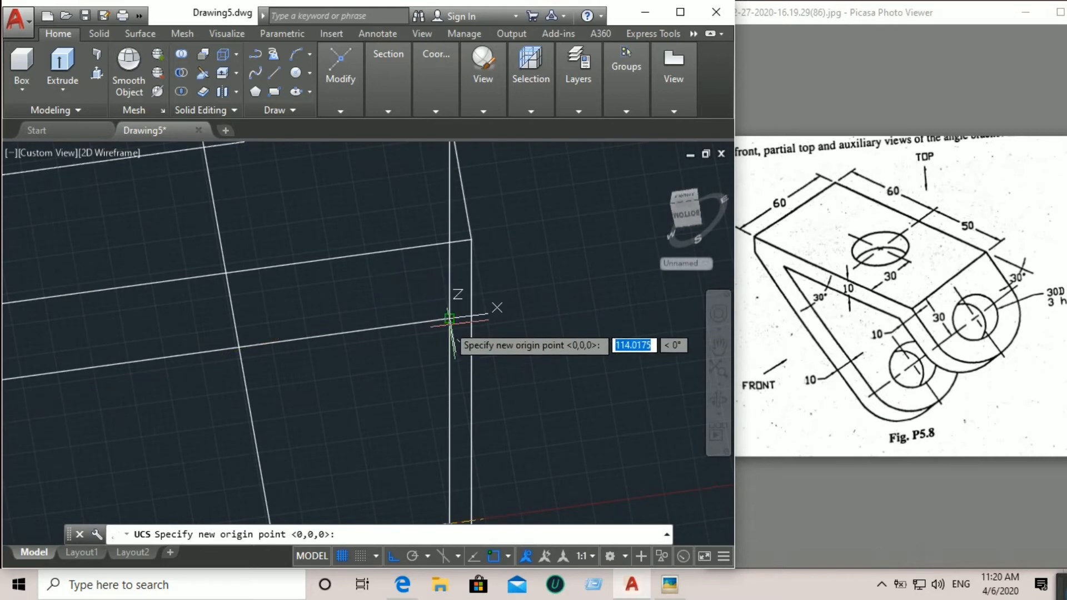
click(449, 318)
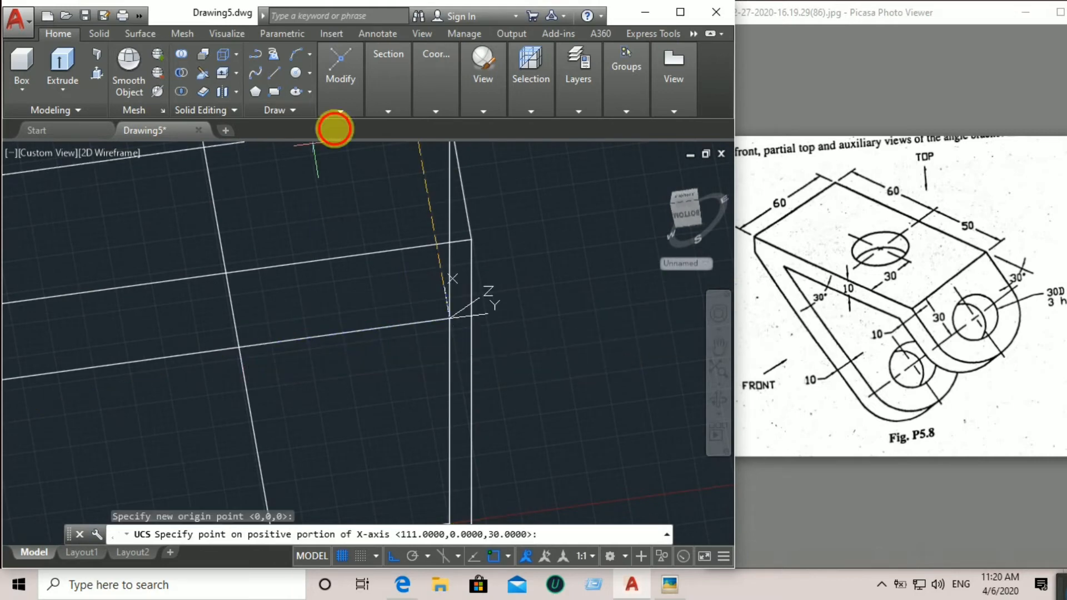
Step: Define a three-point UCS at the construction and centre line intersection, X towards the free end edge's midpoint and Y towards that edge's lower corner
click(388, 109)
click(442, 103)
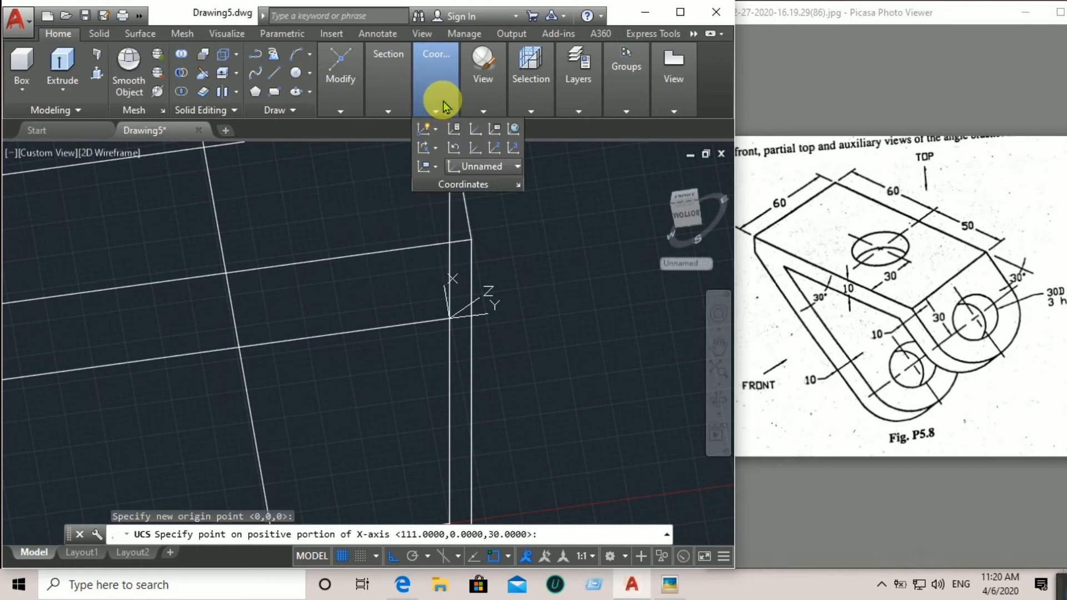
click(512, 147)
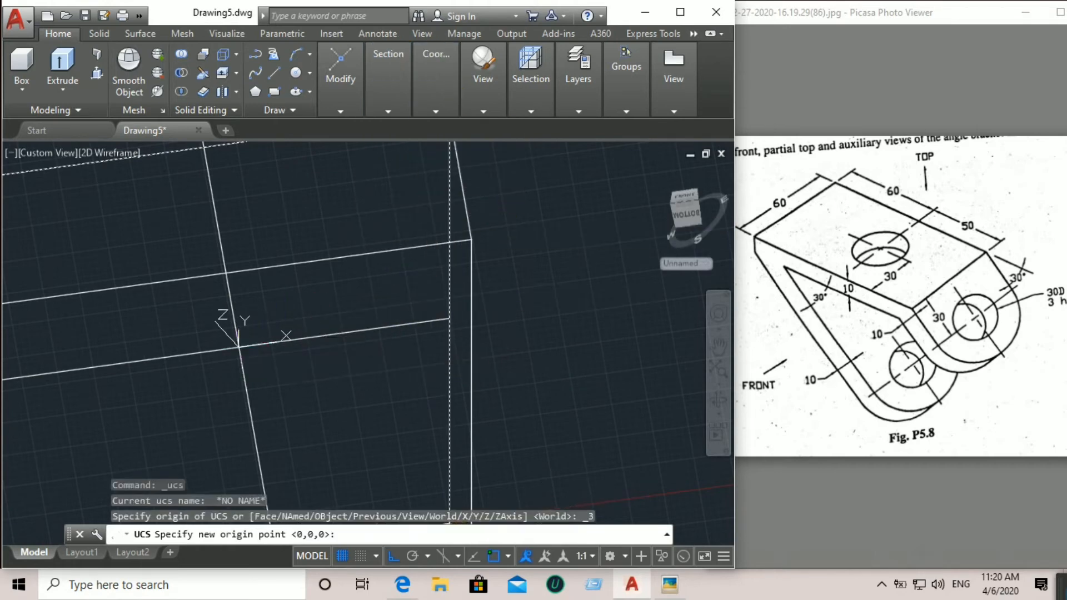
click(239, 348)
click(449, 319)
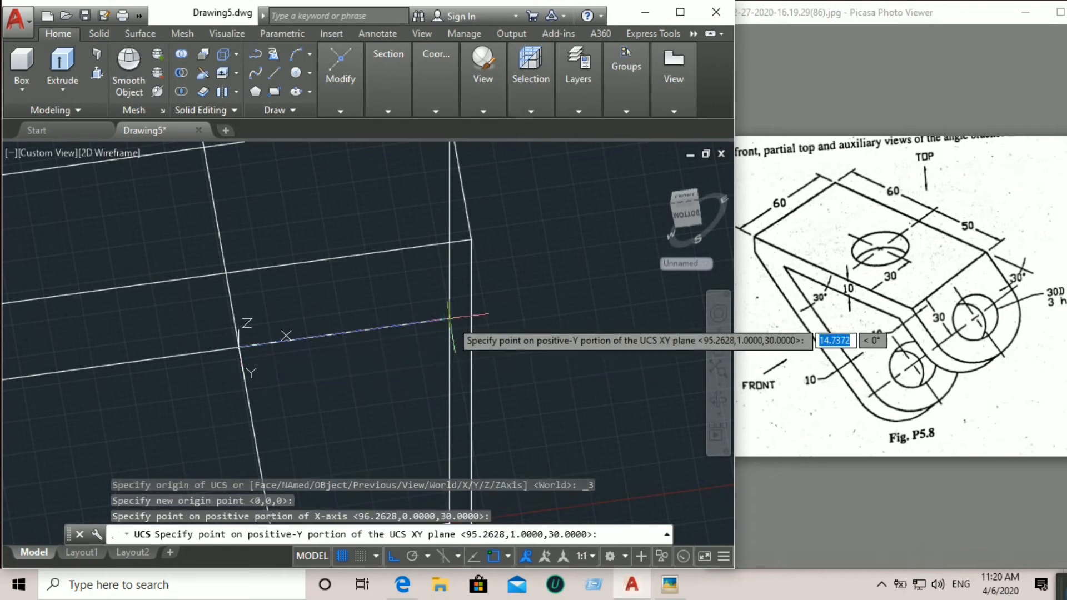
scroll(449, 319, down, 4)
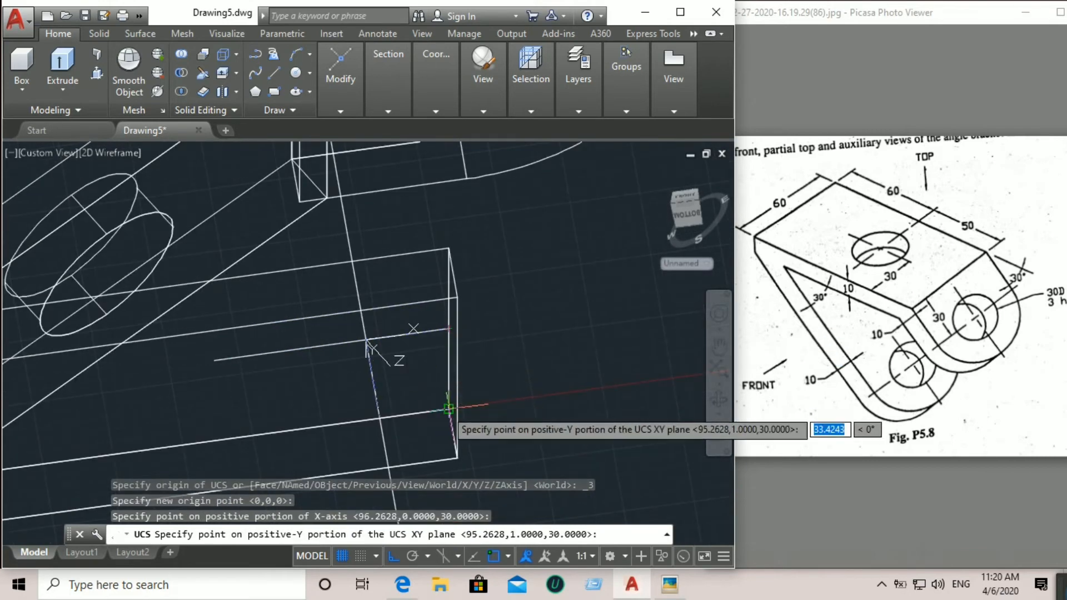
click(445, 405)
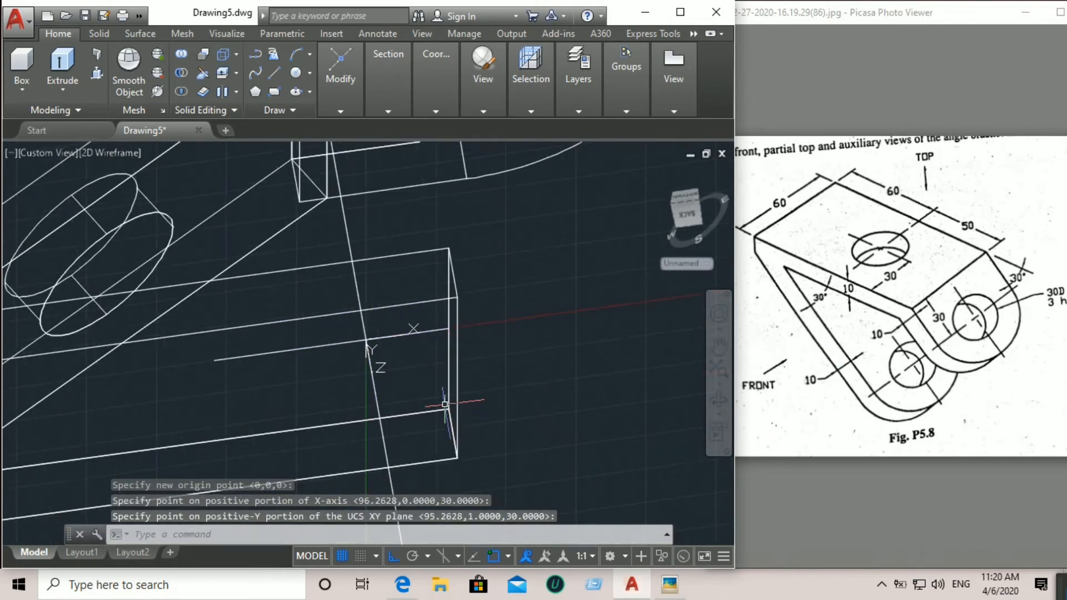
Step: Draw a circle of radius 30 on the inclined leg's face, centred at the UCS origin
click(300, 75)
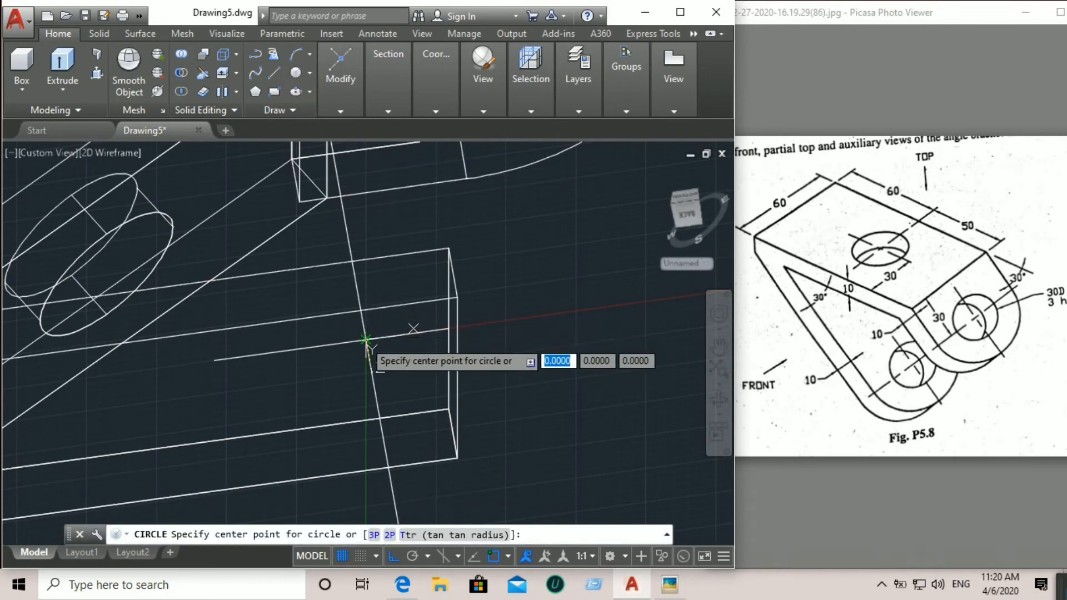
click(367, 342)
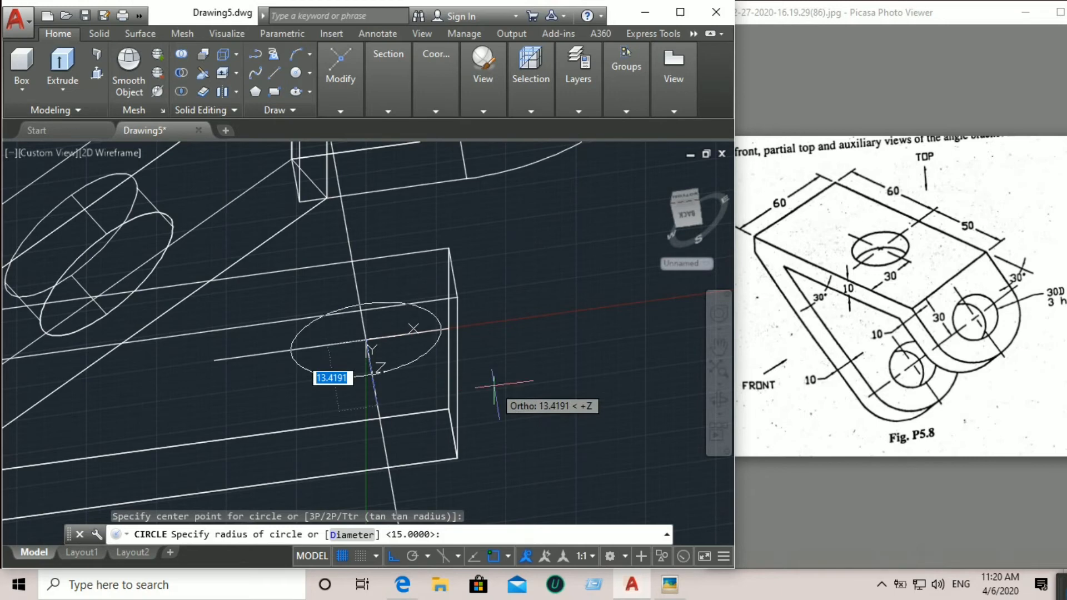
text(30)
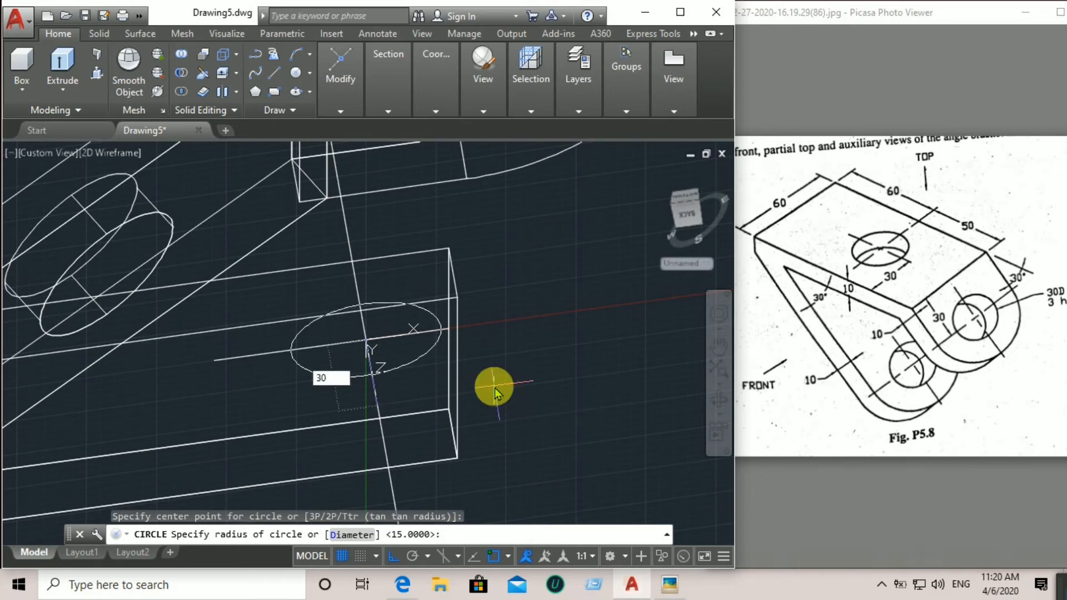
key(Return)
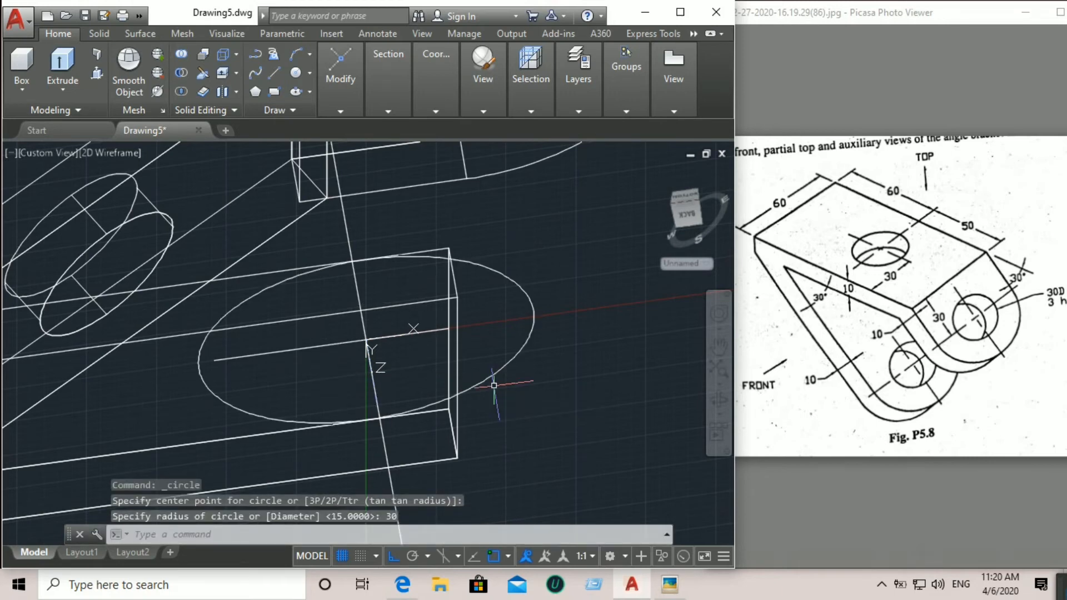
Step: Move the radius 30 circle 30 units along the positive X axis, using its centre as the base point
click(514, 352)
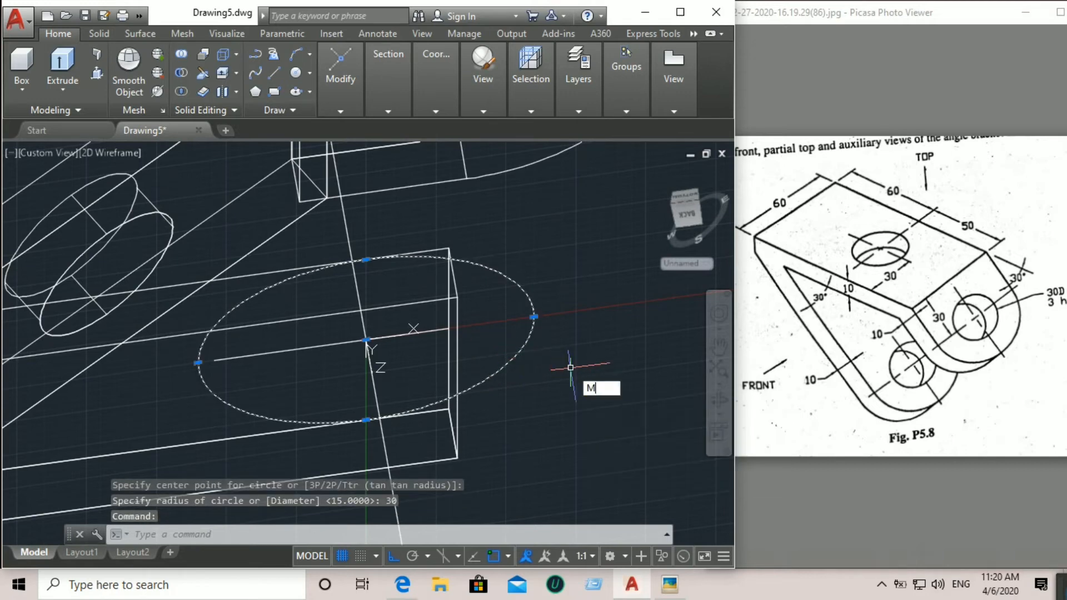
key(Return)
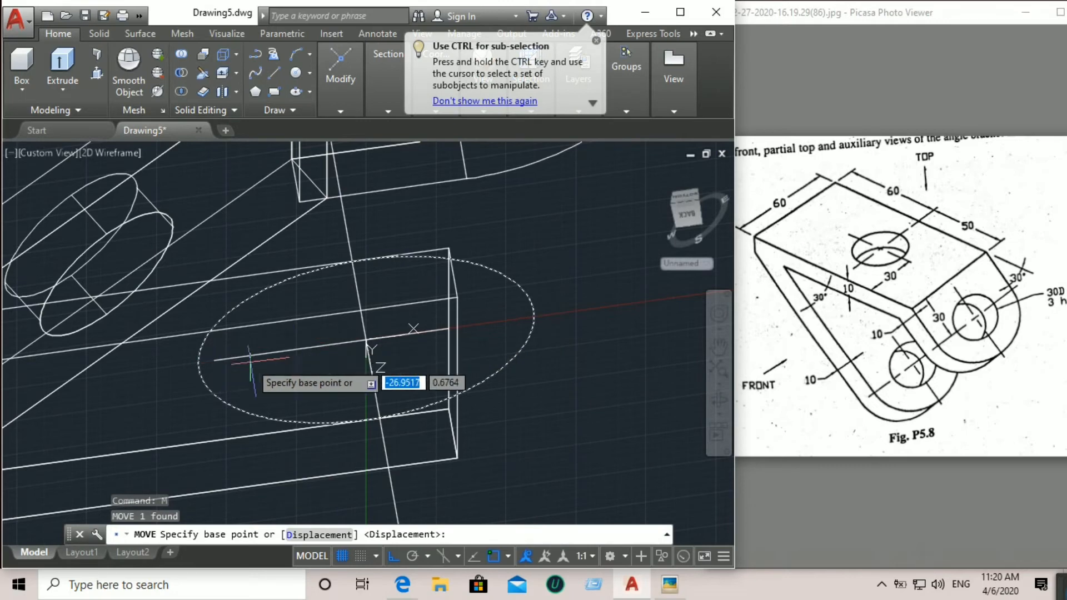
click(366, 338)
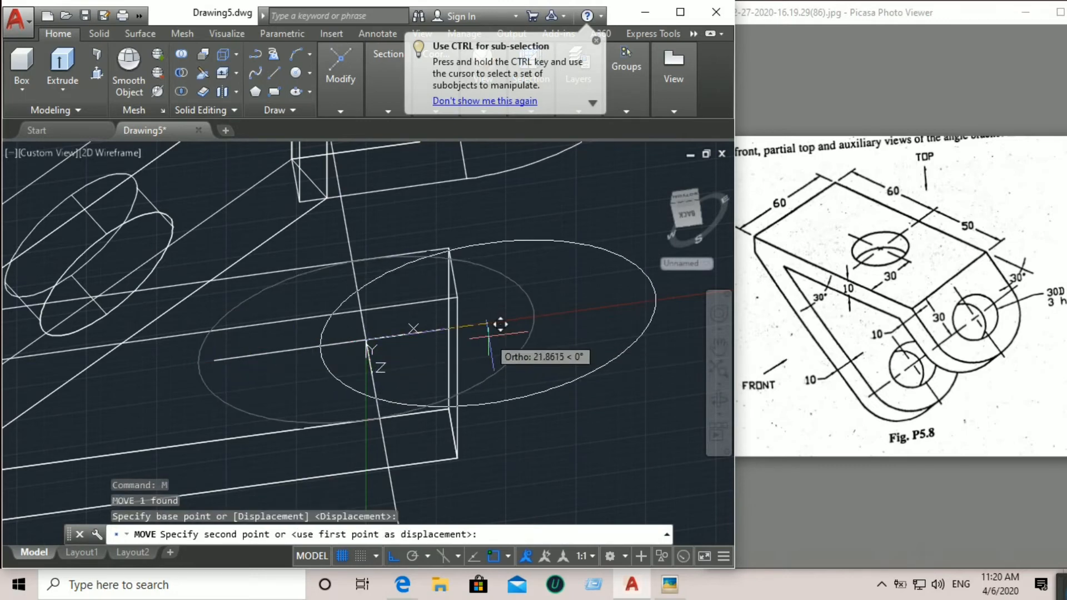
text(30)
key(Return)
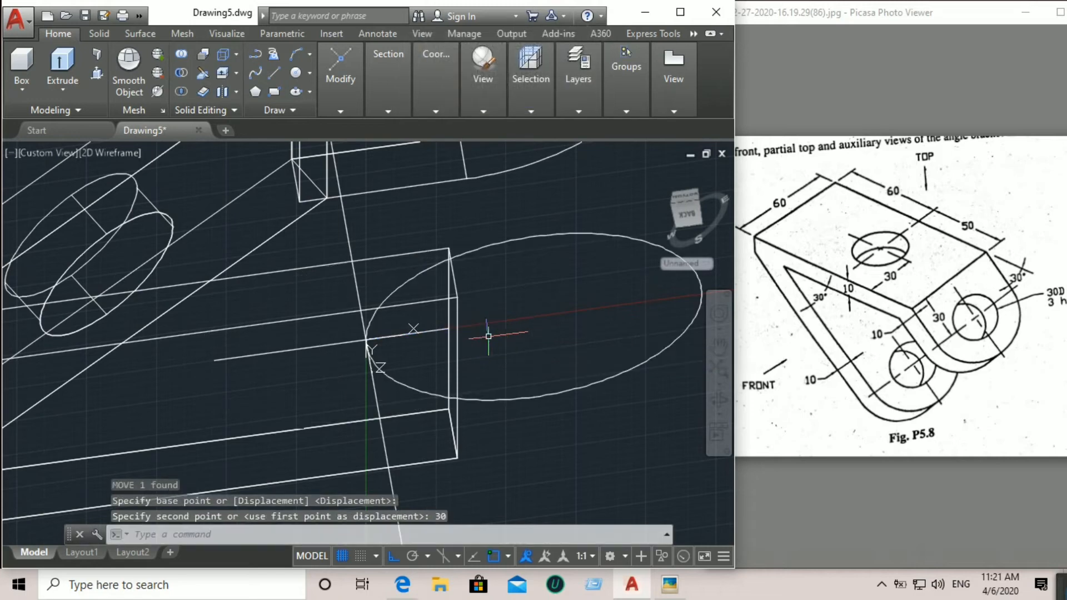
Step: Draw a hole circle of diameter 30 concentric with the radius 30 circle
click(300, 74)
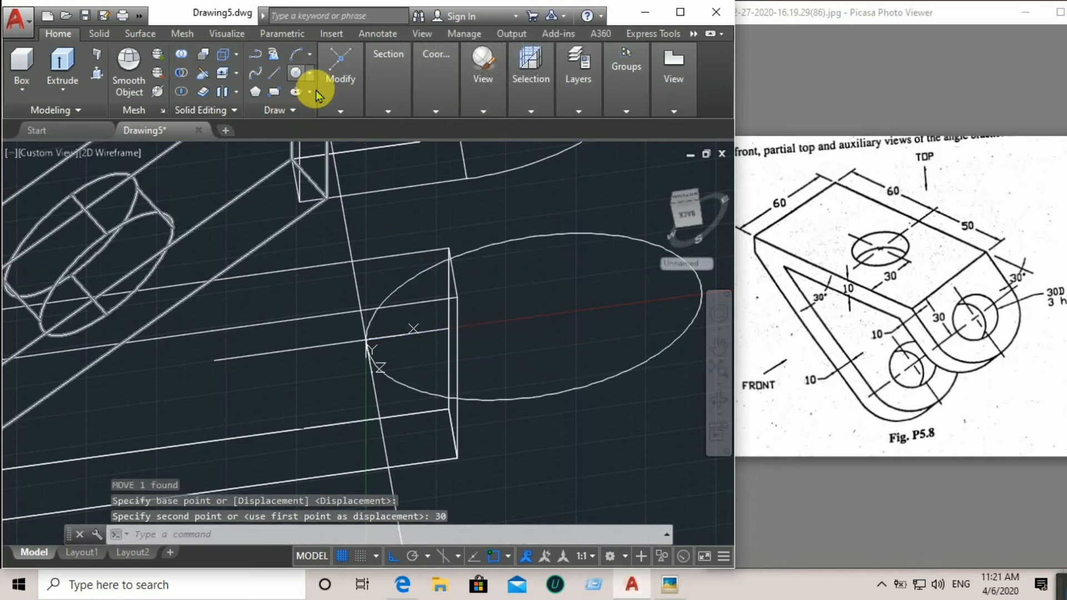
click(567, 378)
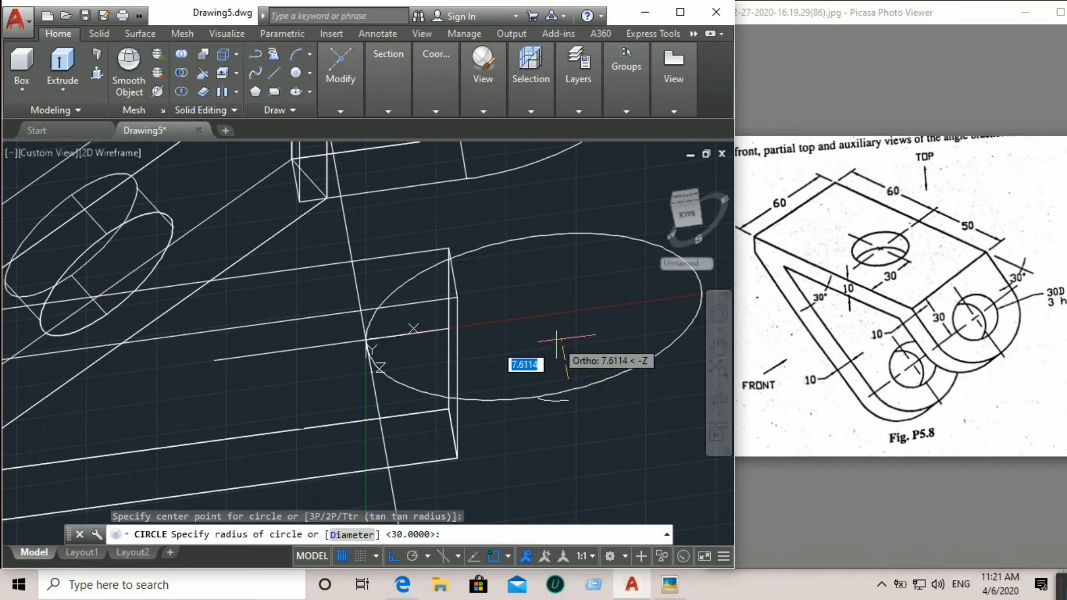
click(296, 74)
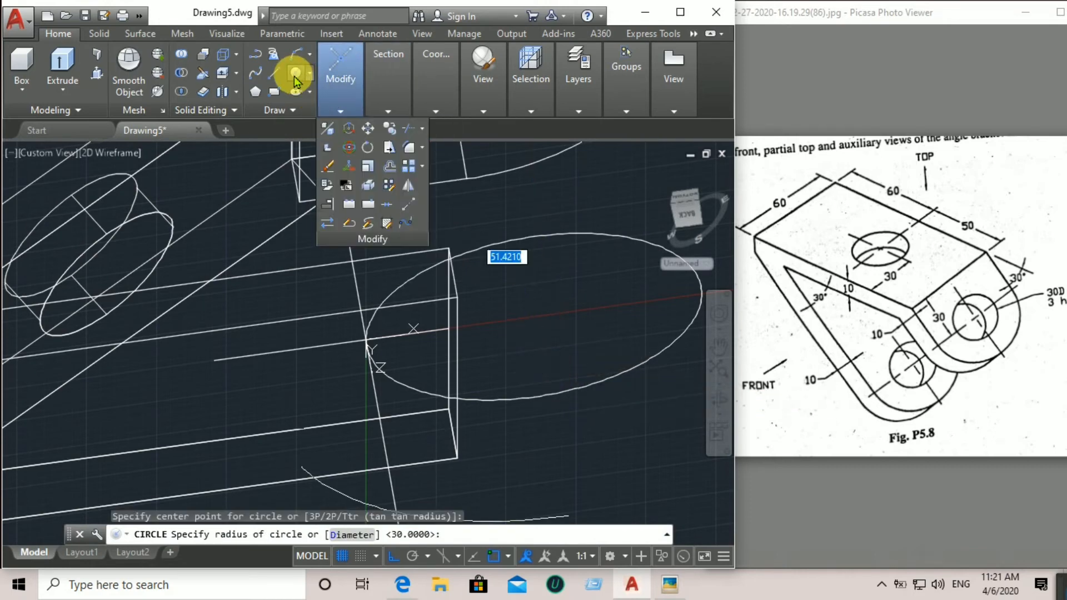
click(569, 396)
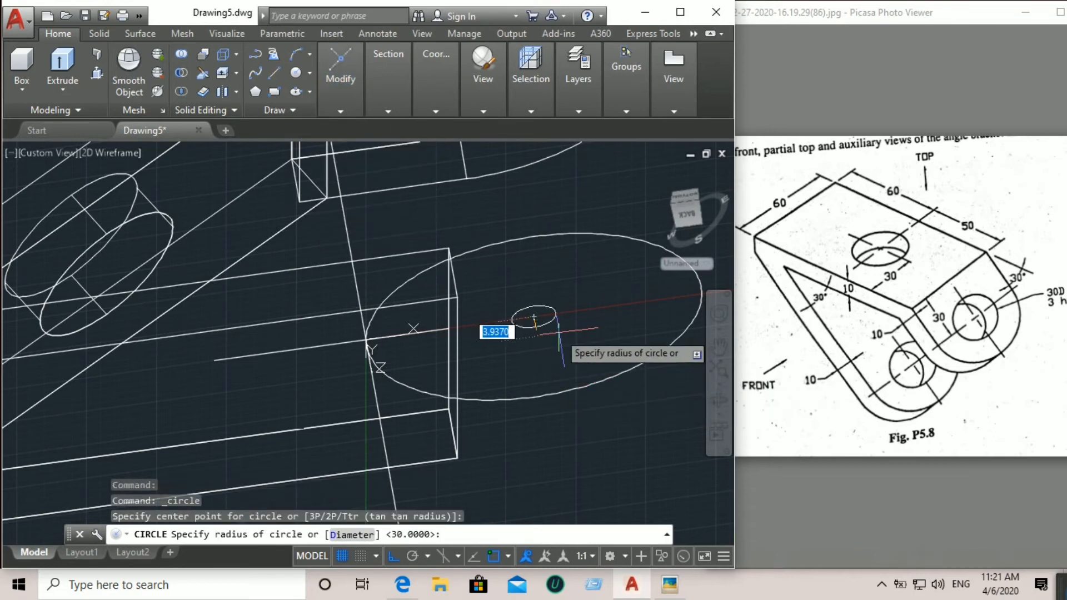
text(d)
key(Return)
text(3)
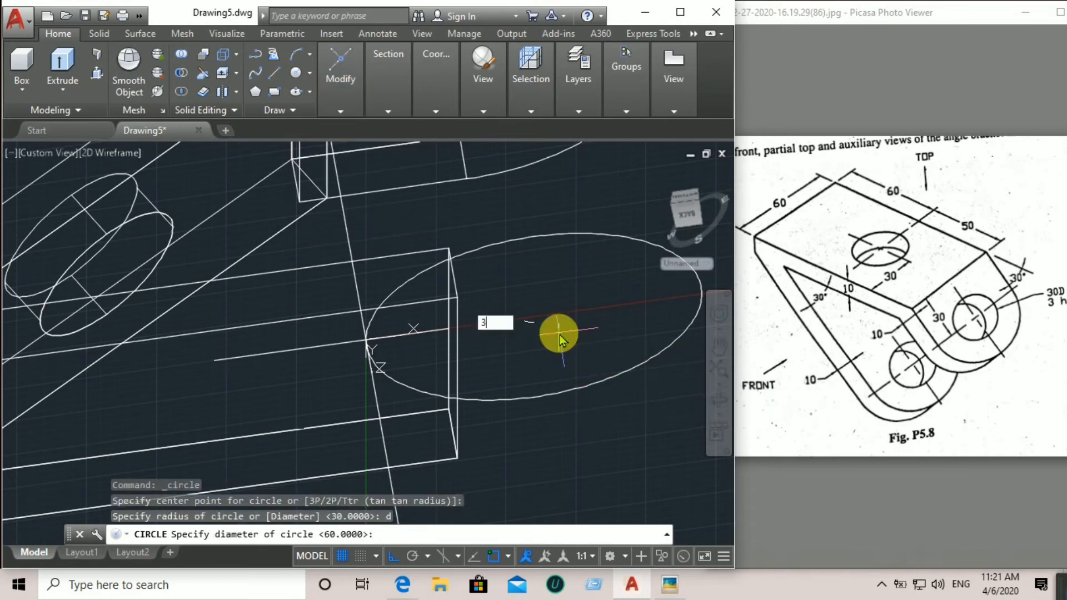
text(0)
key(Return)
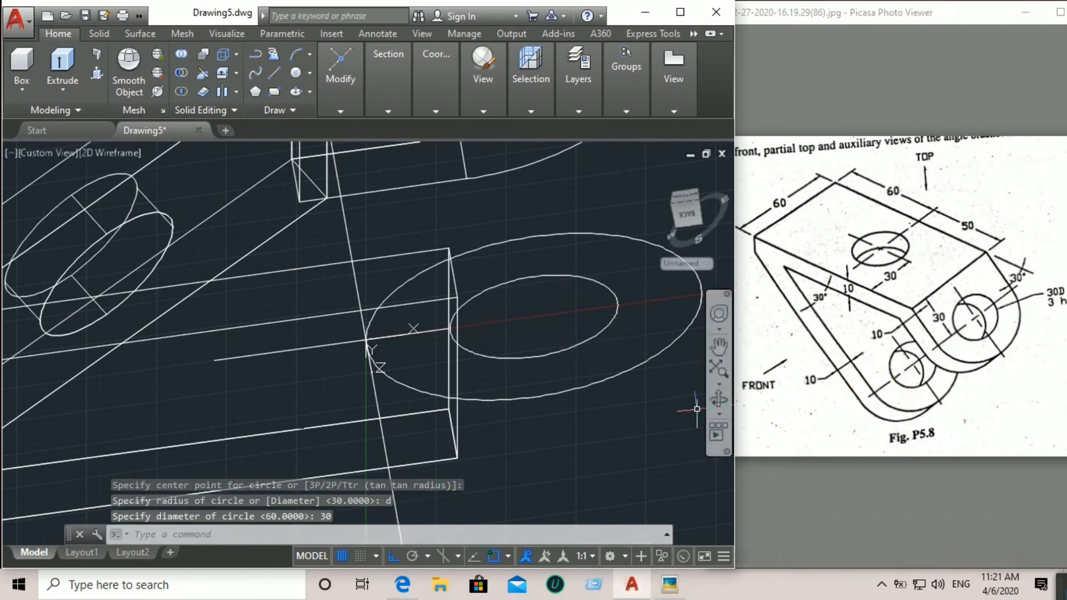
Step: Draw a line from the common centre of the circles to the large circle's lower quadrant point
middle_drag(664, 424, 617, 453)
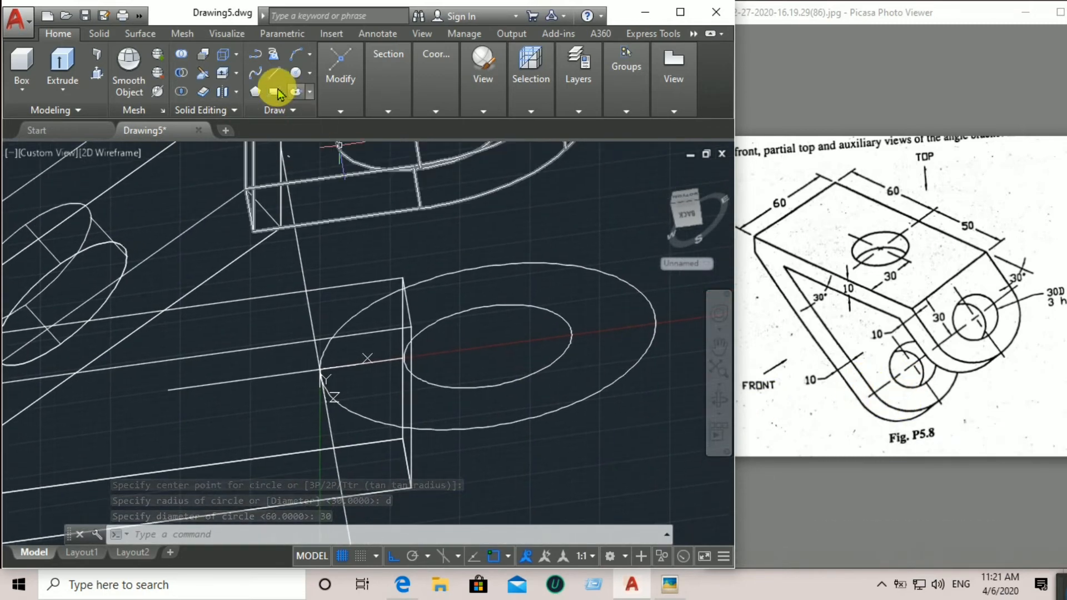
click(270, 75)
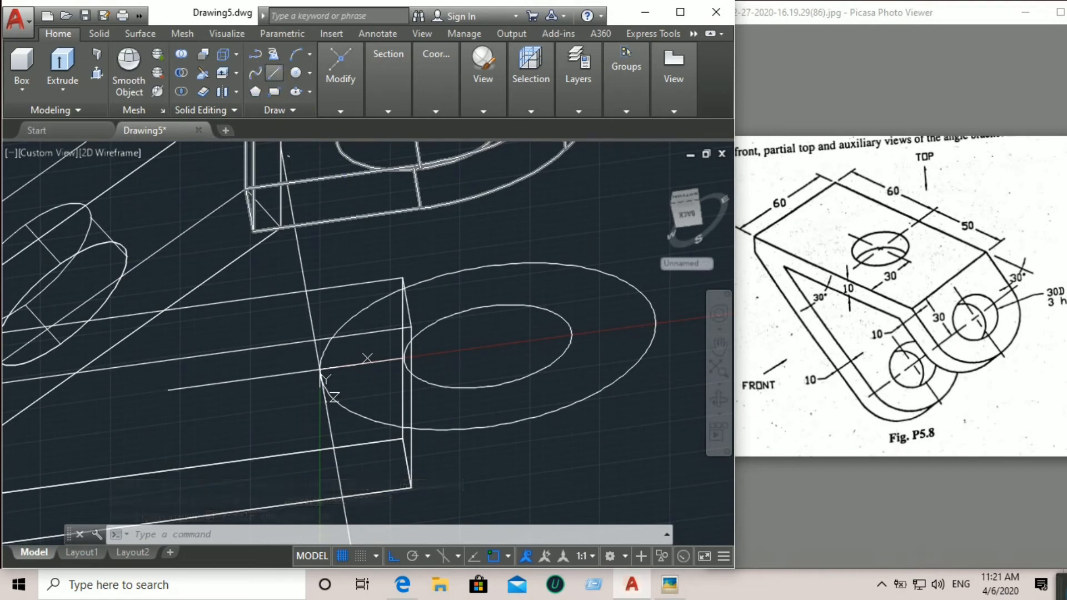
click(502, 382)
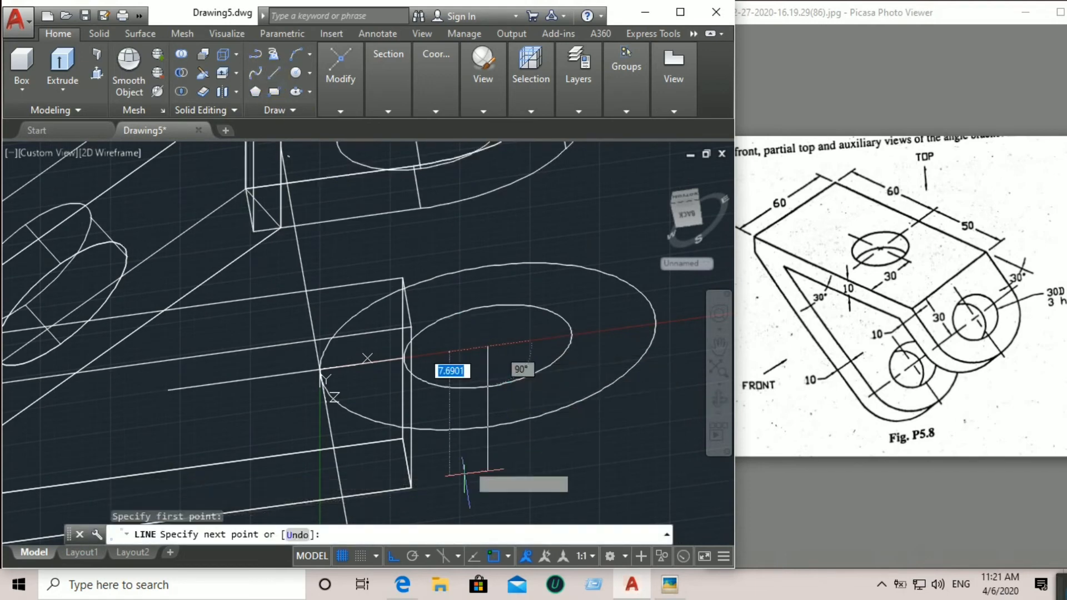
right_click(461, 483)
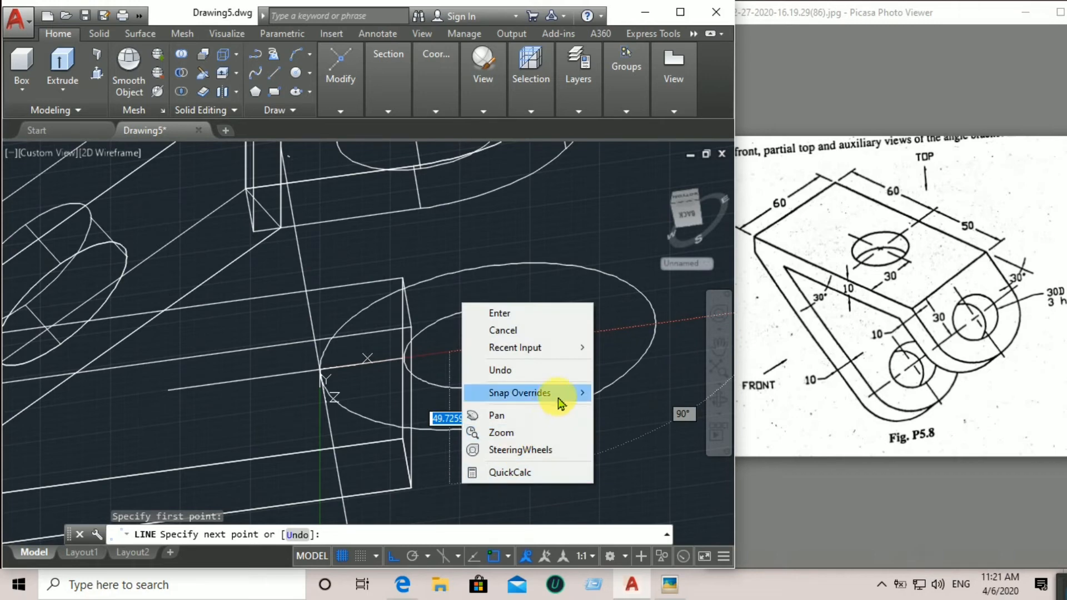
mouse_move(558, 401)
click(634, 244)
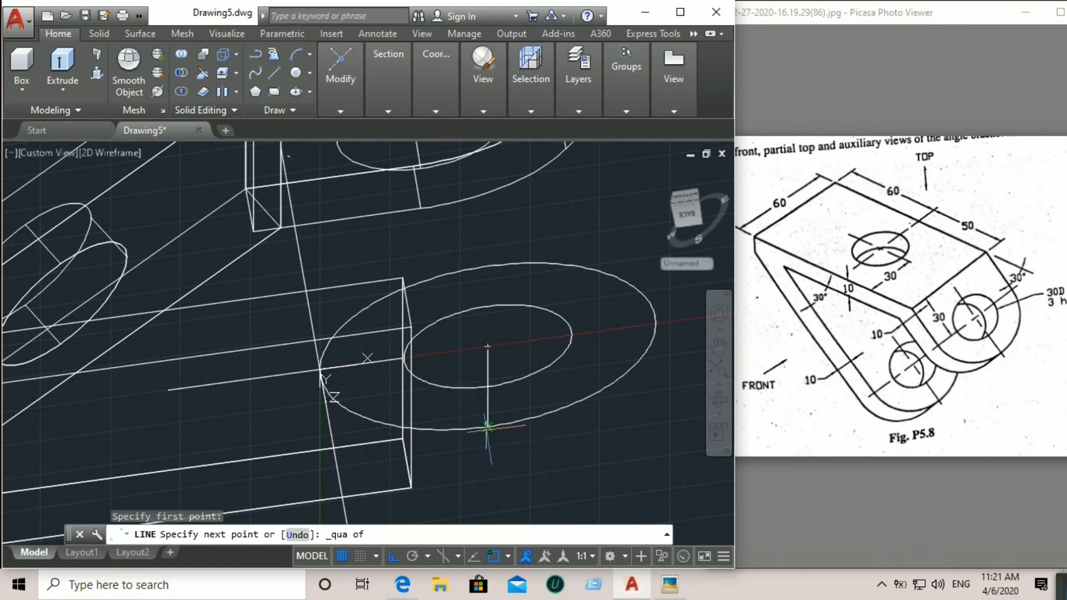
click(453, 431)
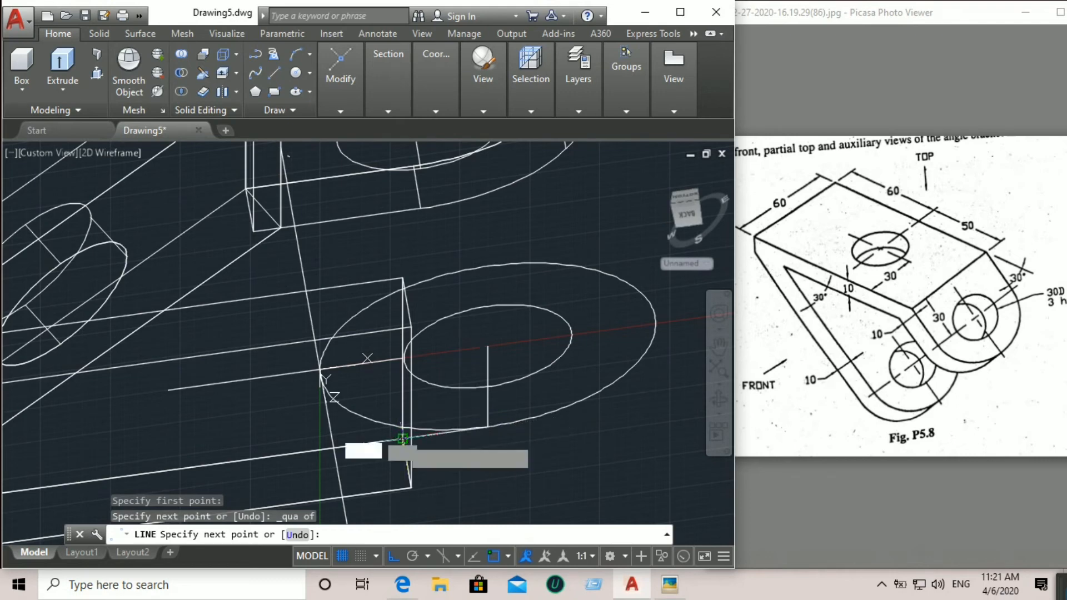
Step: Continue the line to the lower corner of the leg's free end, up to its upper corner, and on to the large circle's upper quadrant
click(403, 439)
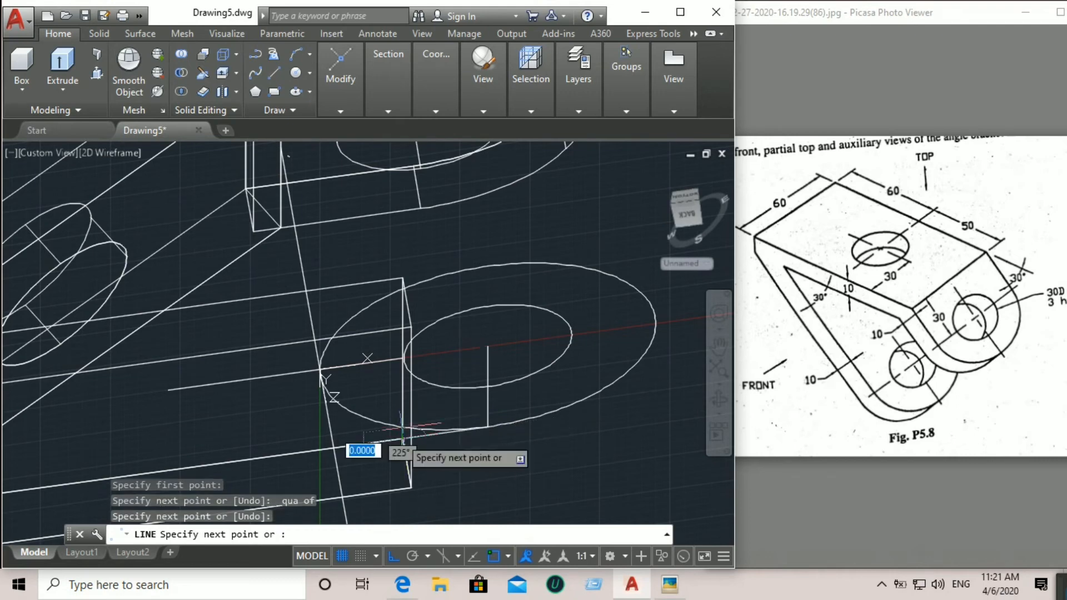
click(403, 278)
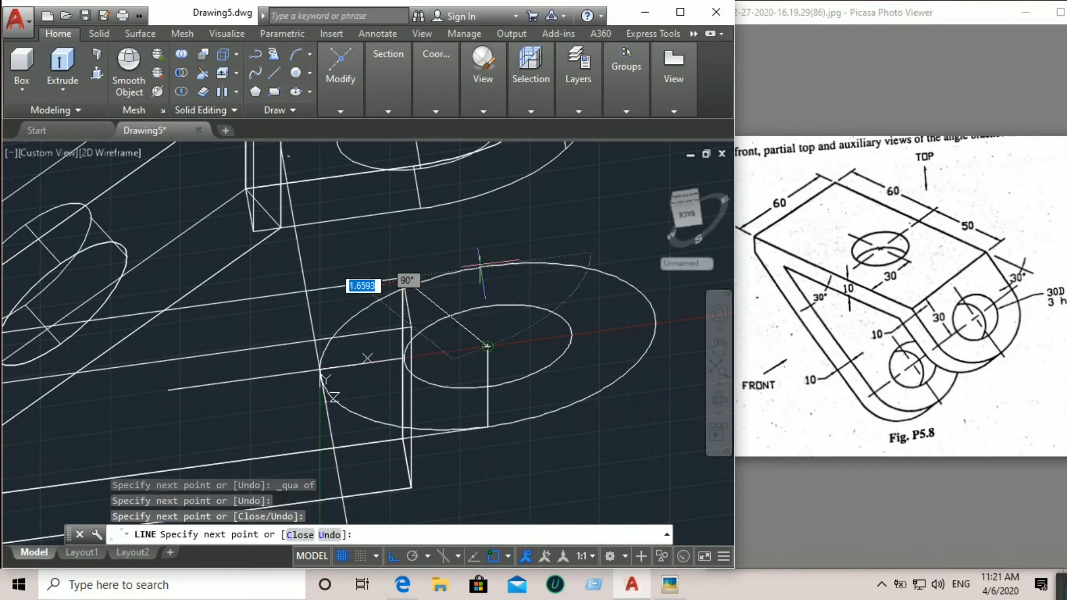
right_click(500, 257)
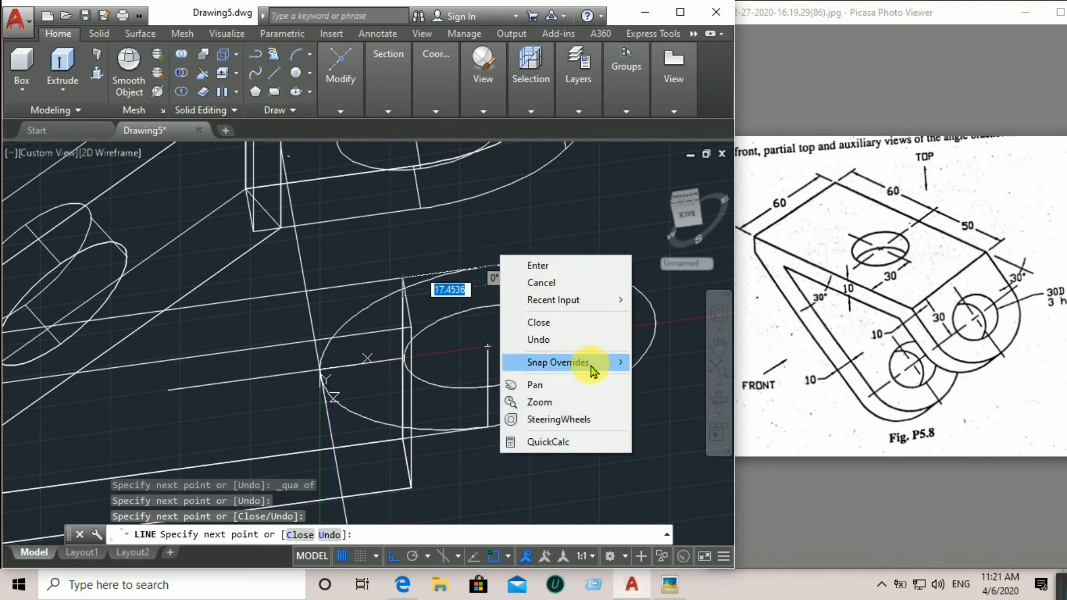
mouse_move(593, 372)
click(683, 447)
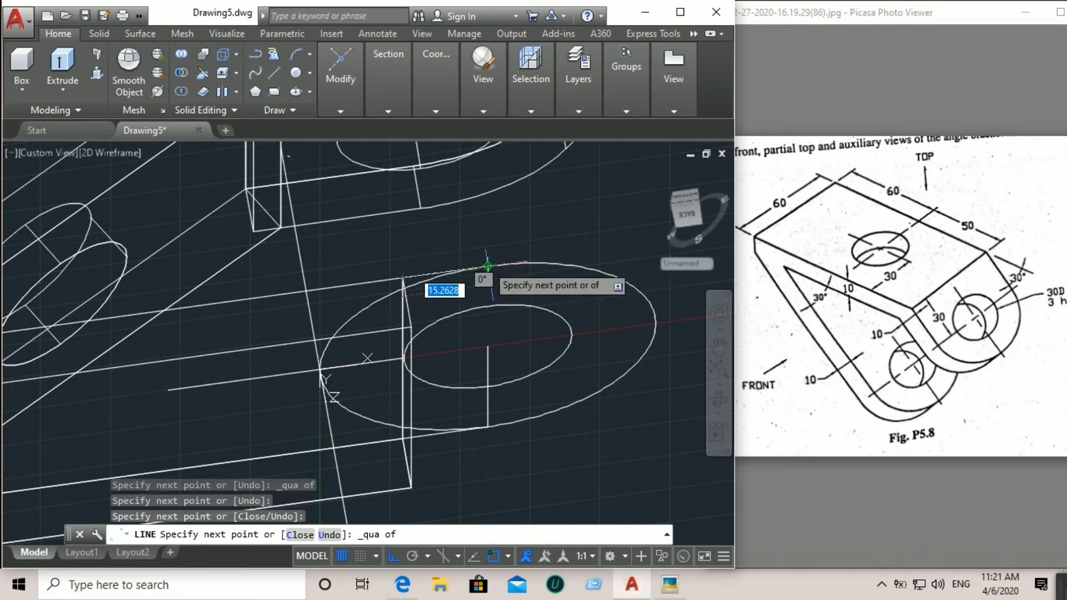
click(488, 266)
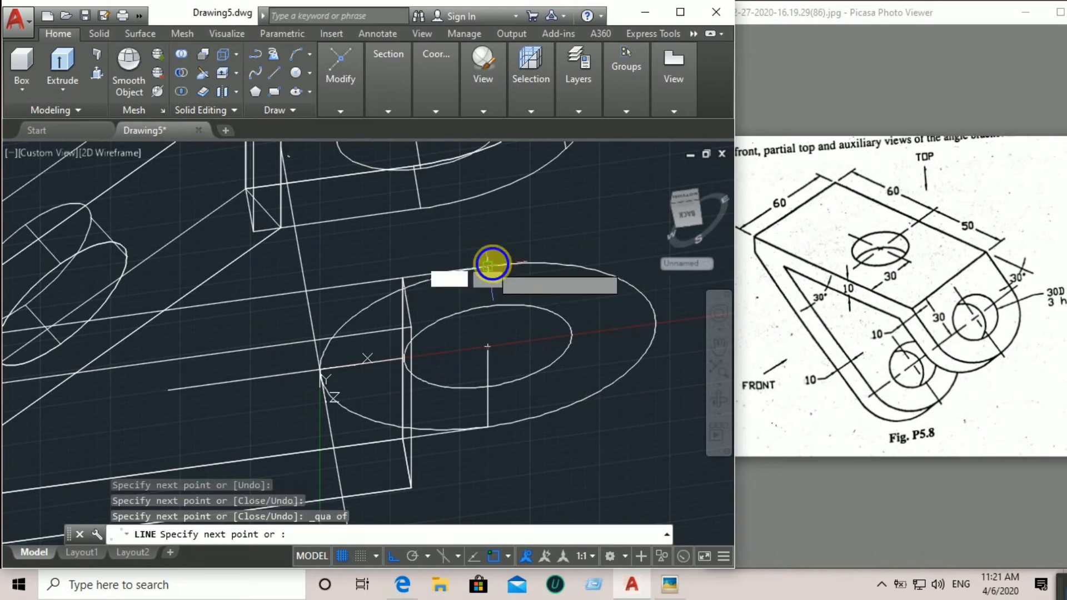
right_click(488, 265)
click(517, 276)
middle_drag(531, 295, 517, 337)
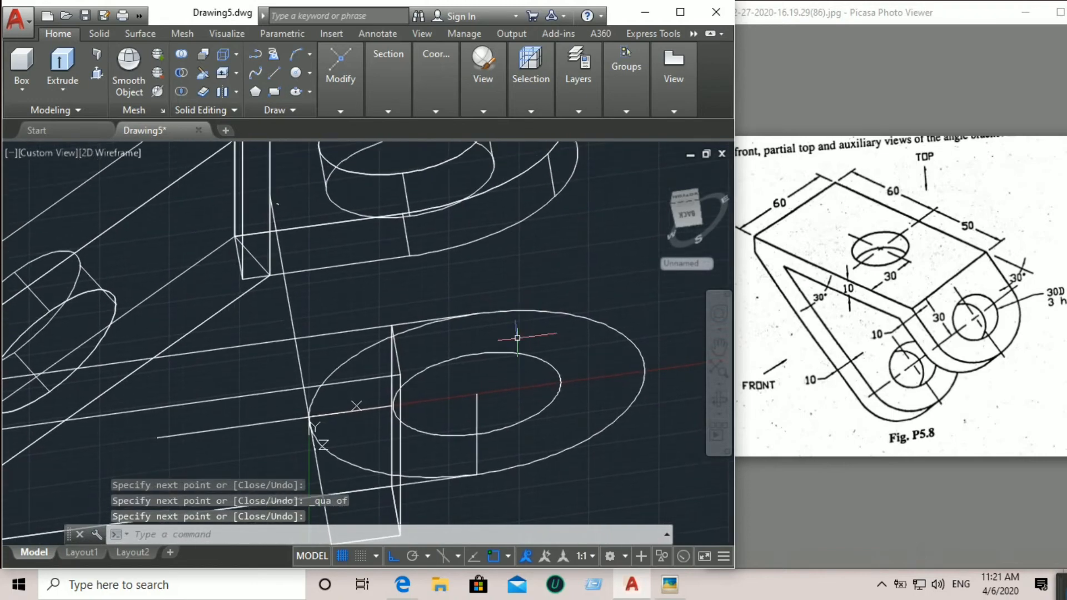
Step: Erase the construction line along the X axis, the long line through the origin, and the line from the circle centre to its lower quadrant
mouse_move(679, 203)
mouse_down()
mouse_move(690, 227)
mouse_move(679, 191)
mouse_move(666, 192)
mouse_up()
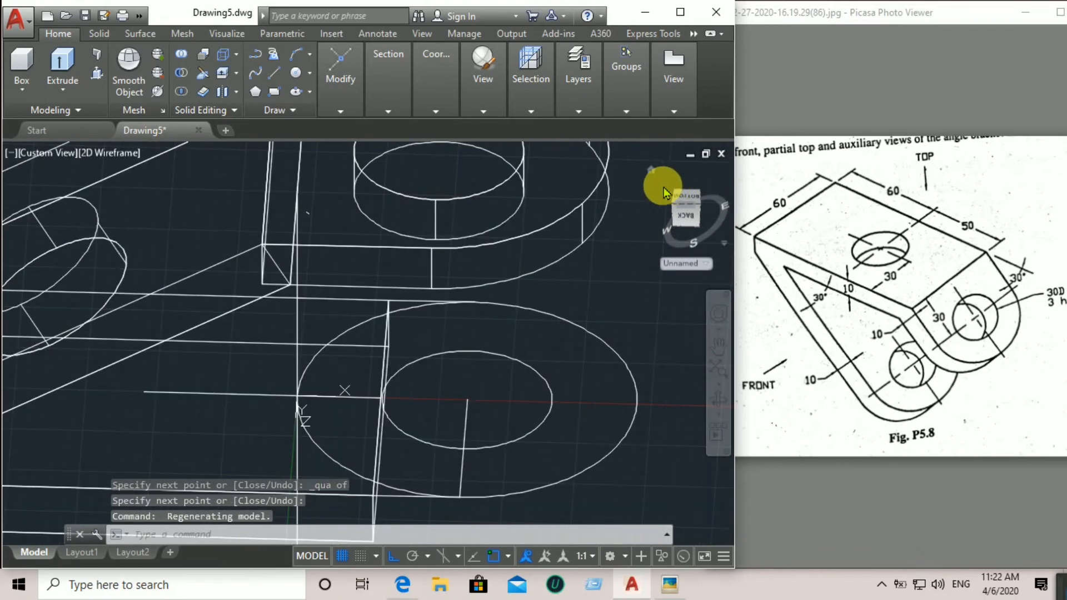
click(341, 100)
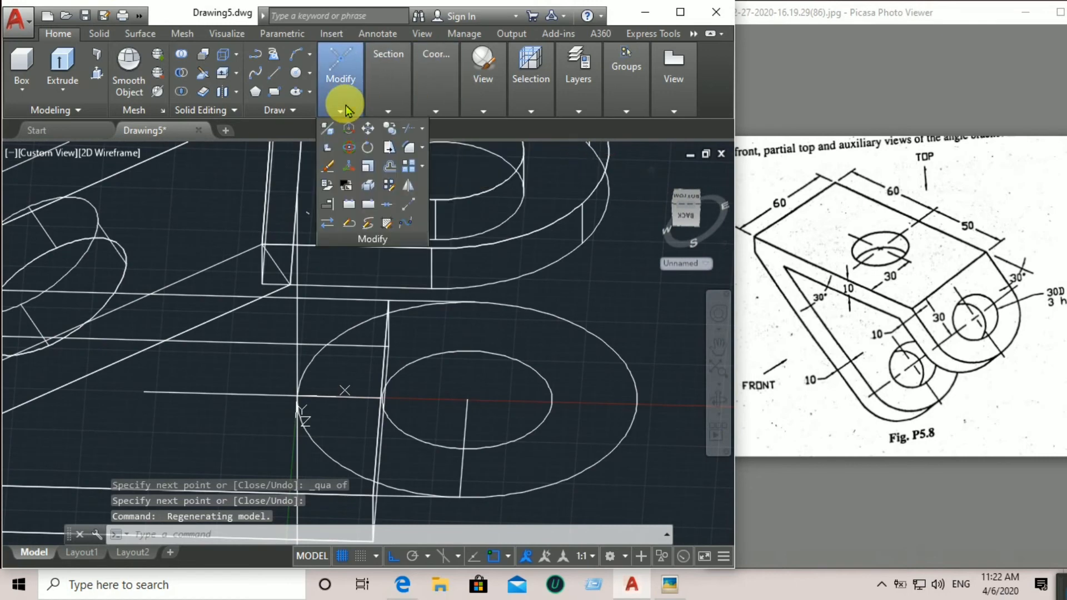
click(332, 169)
click(244, 393)
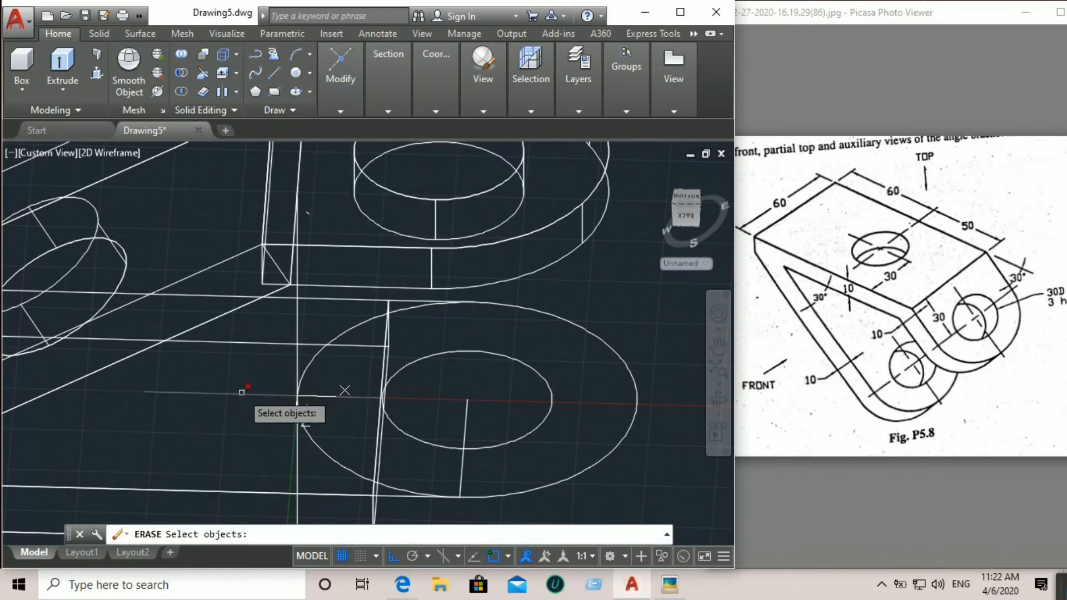
click(297, 356)
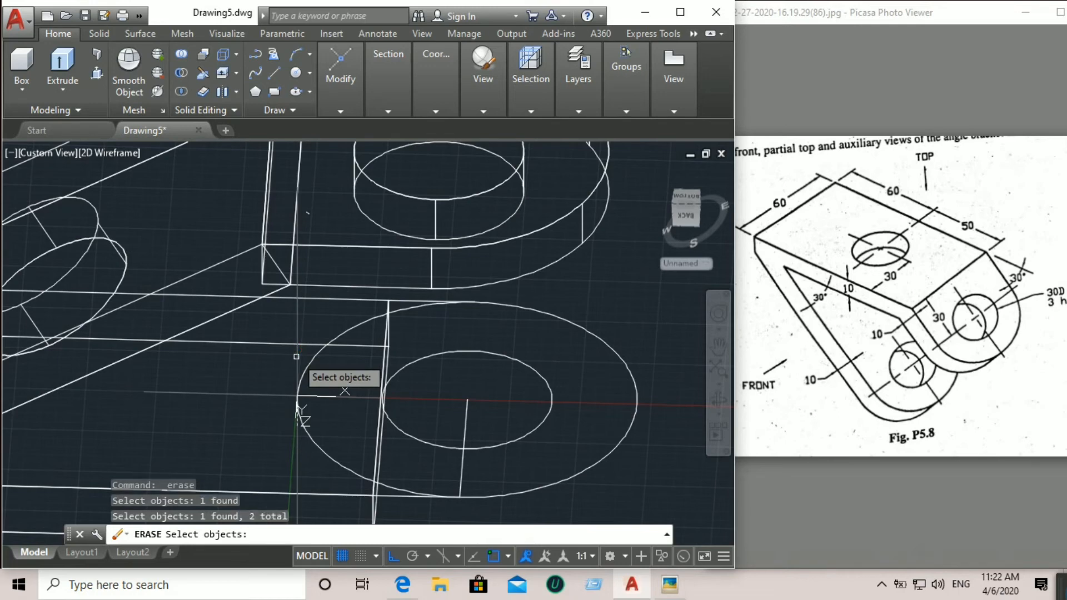
click(466, 412)
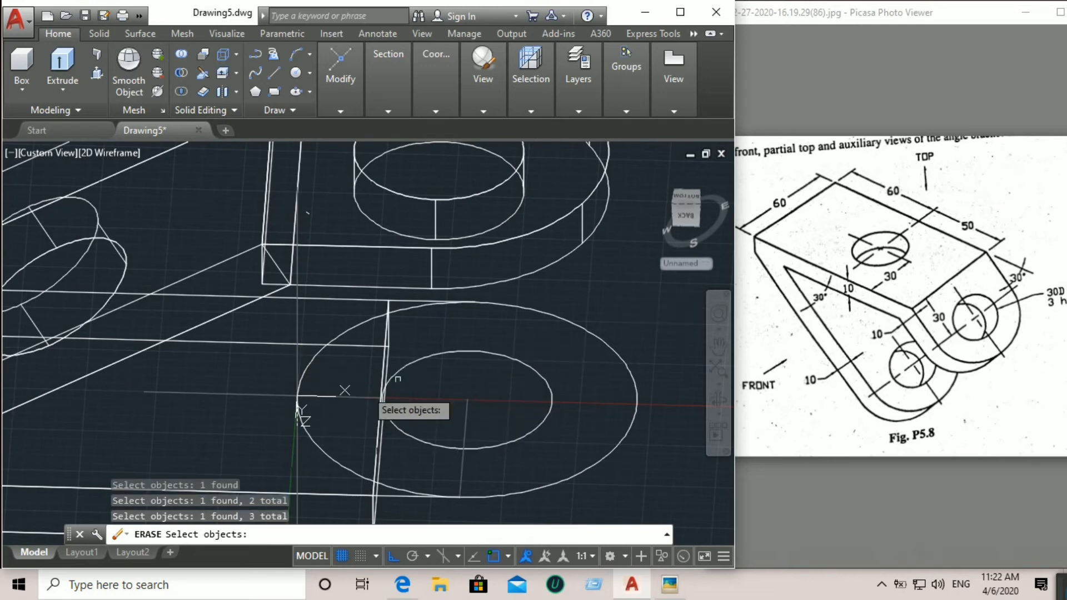
key(Return)
Step: Break the radius 30 circle to remove its inner arc from the lower inner side up to the leg's upper end edge
middle_drag(607, 278, 565, 239)
click(369, 100)
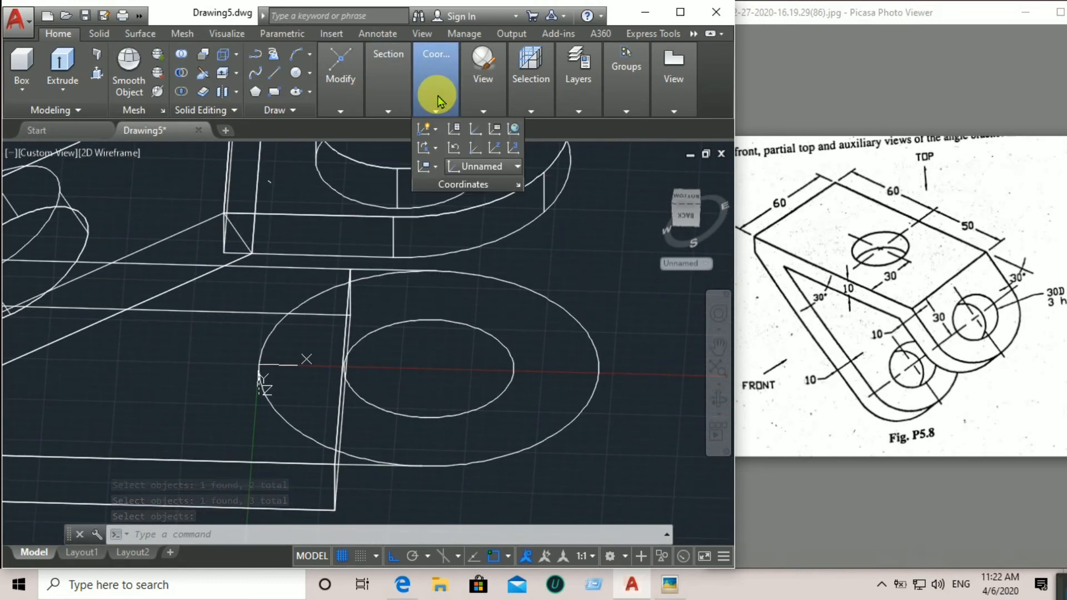
mouse_move(360, 103)
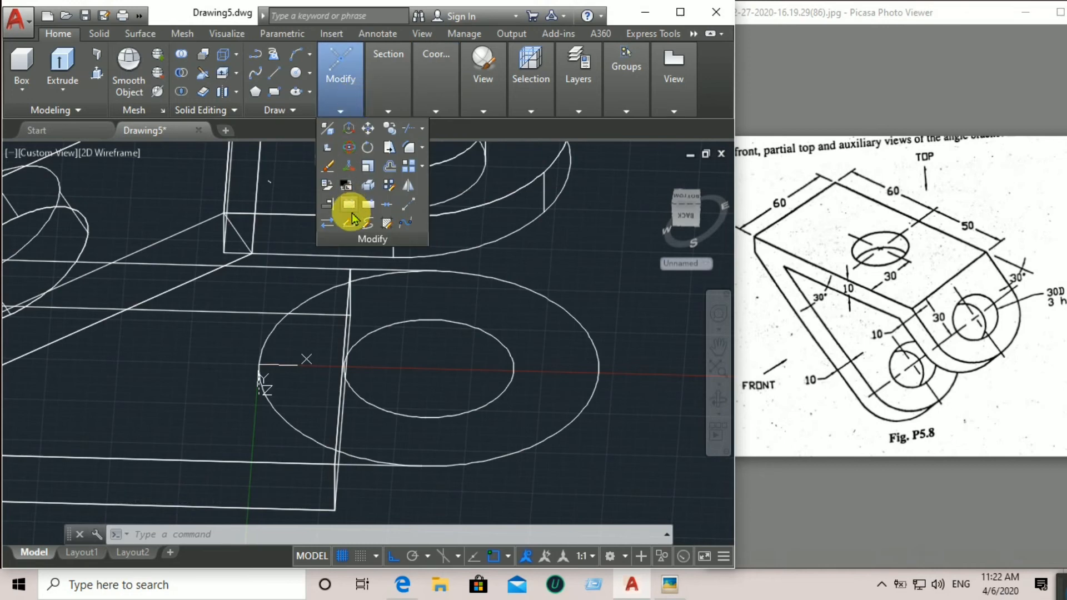
click(350, 213)
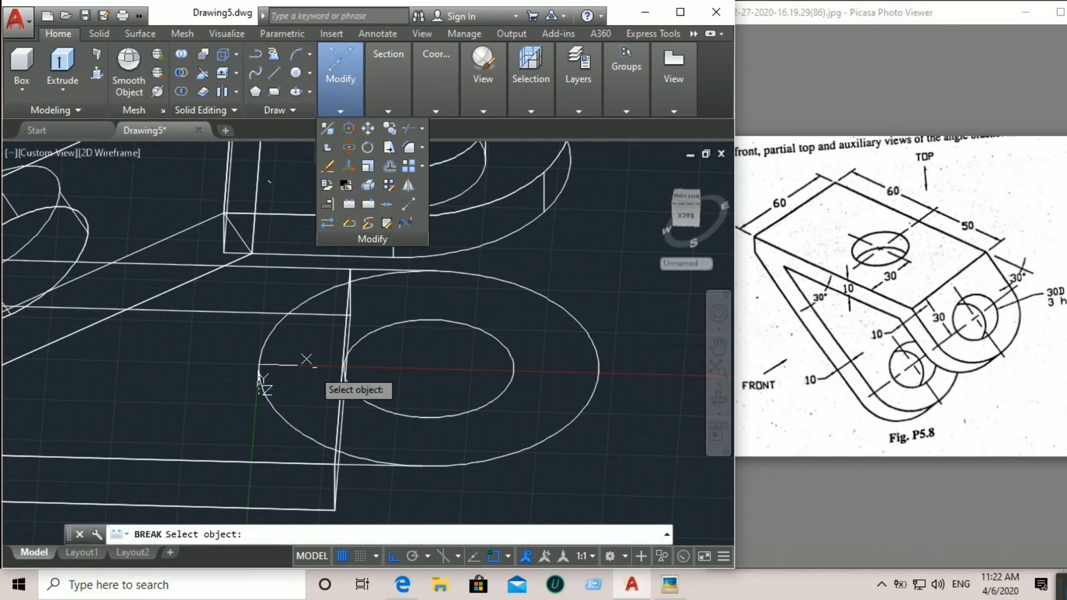
click(273, 410)
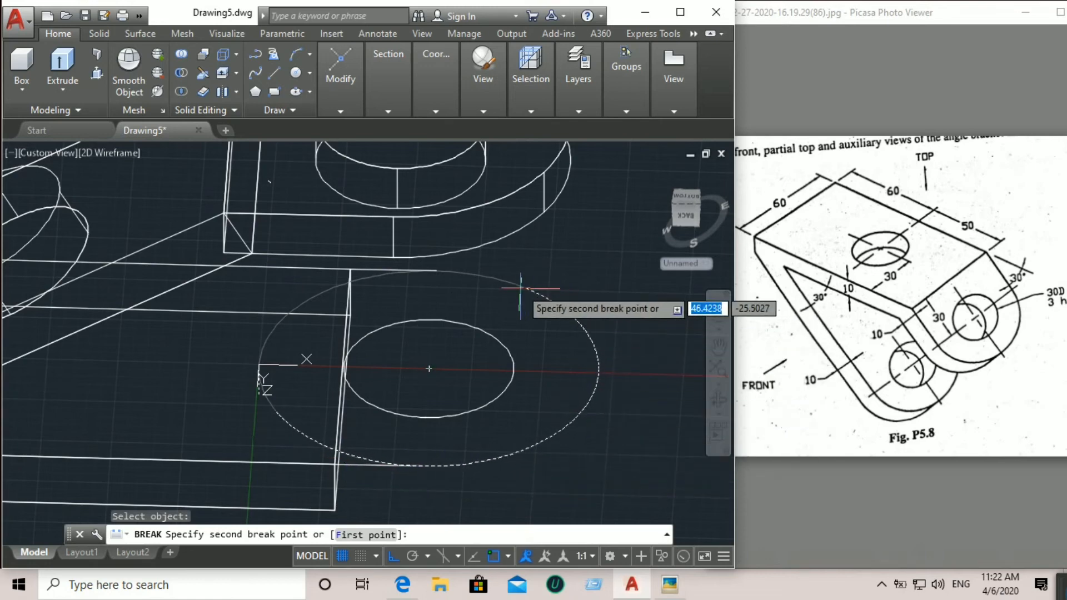
click(349, 281)
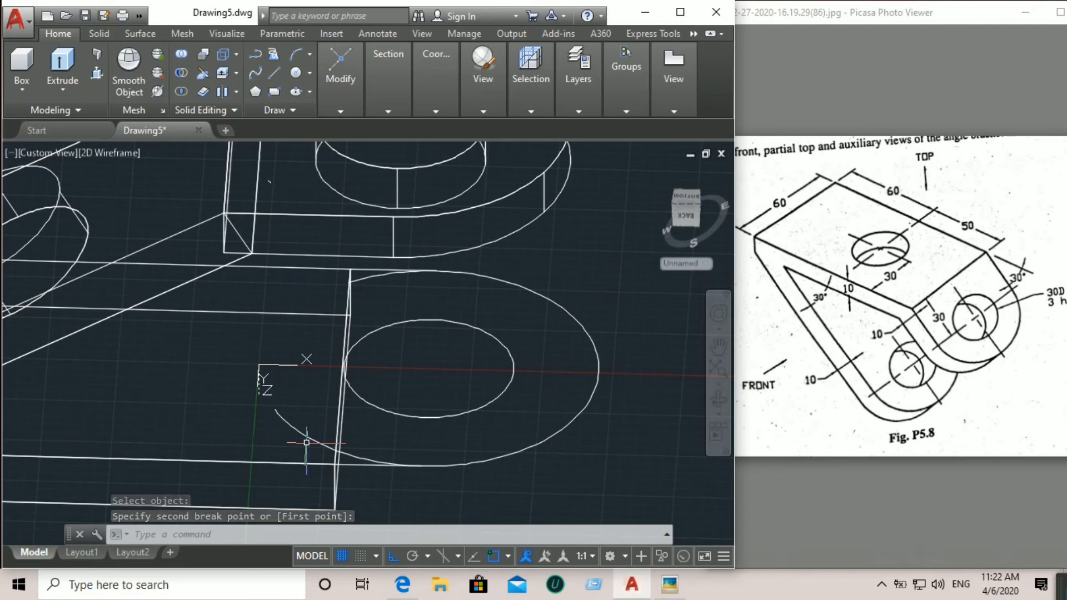
Step: Break the remaining large arc so its lower end is trimmed back to the lower quadrant at the tangent line
click(336, 110)
click(349, 207)
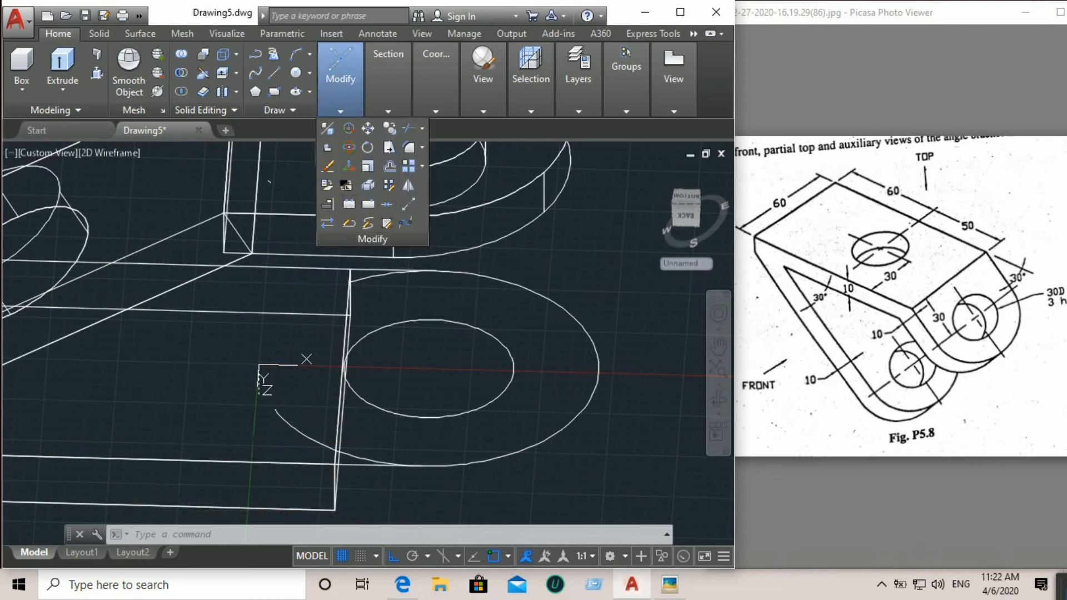
click(275, 411)
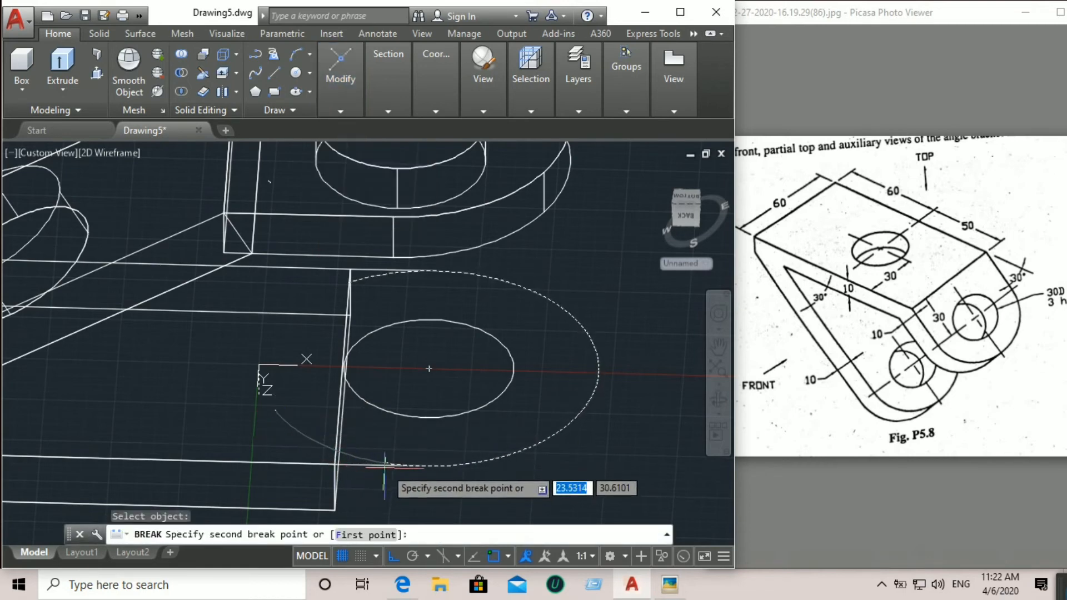
click(422, 467)
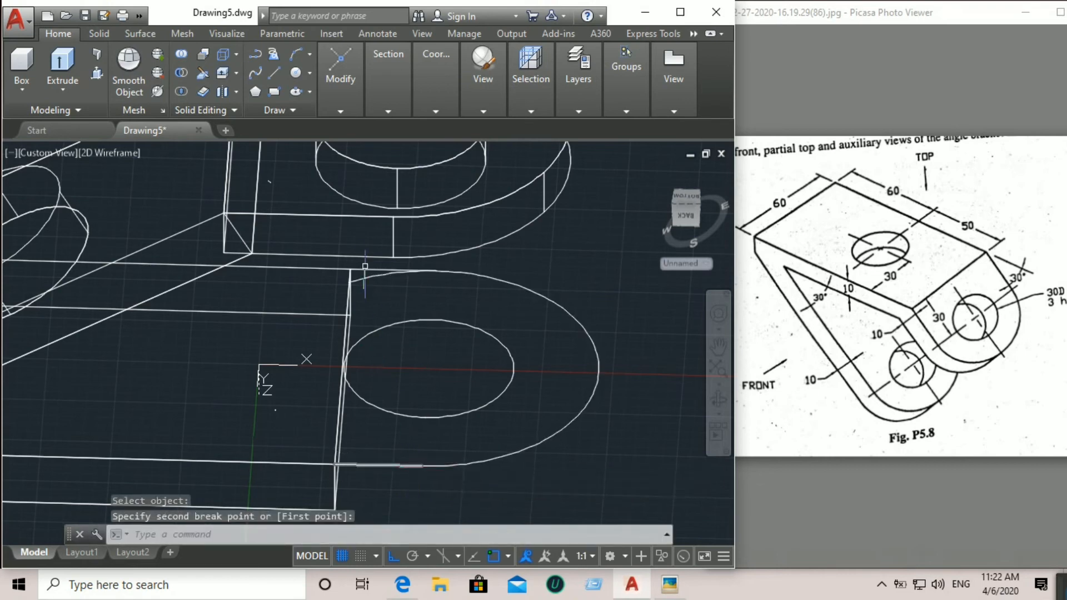
Step: Break the large arc so its upper end is trimmed back to the upper quadrant at the tangent line
mouse_move(345, 99)
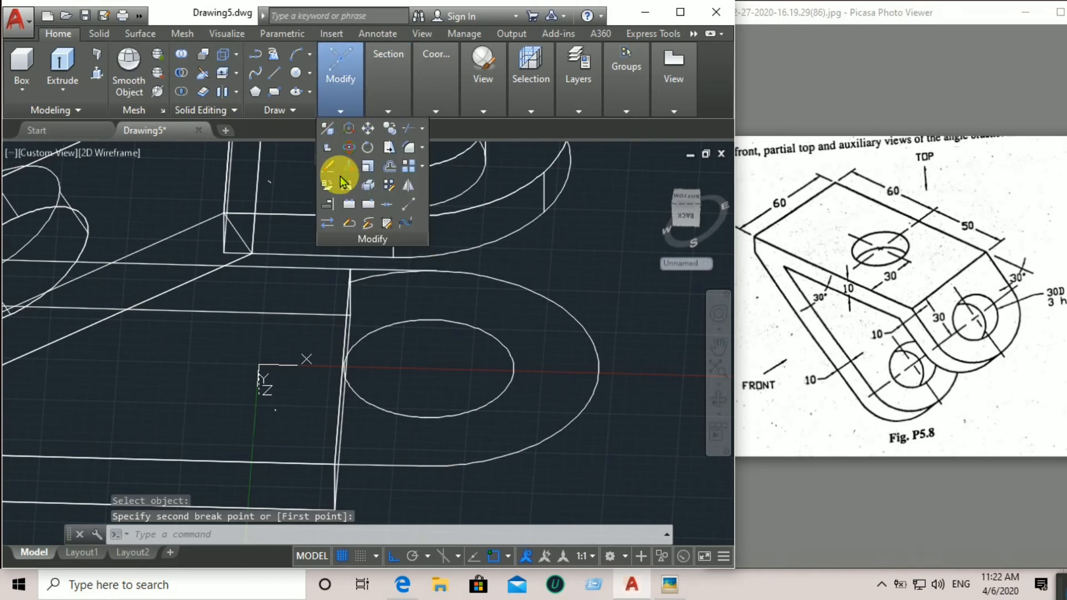
click(349, 208)
middle_drag(364, 280, 346, 308)
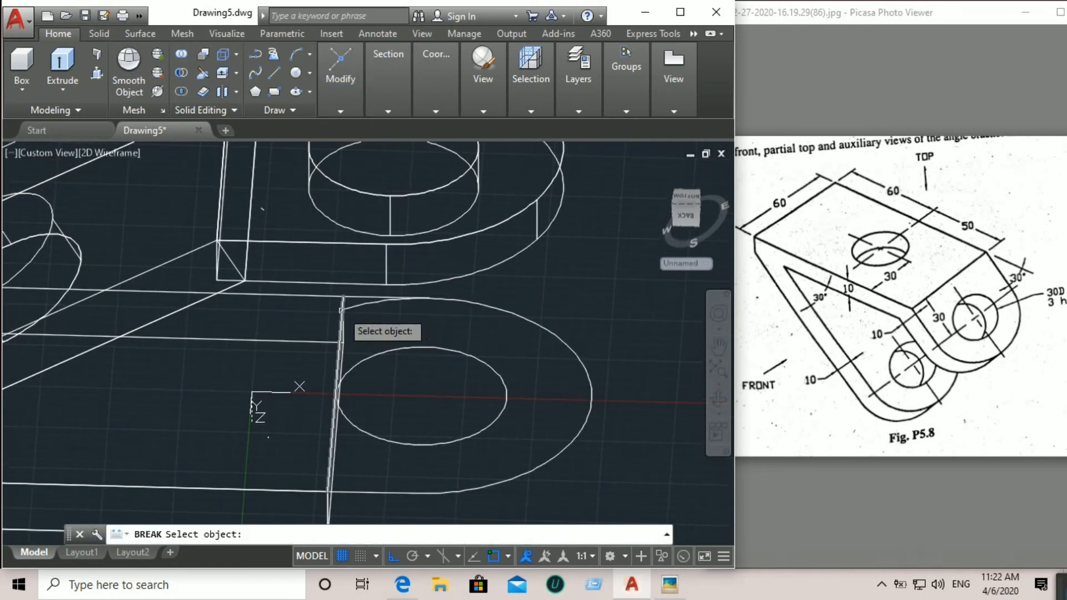
click(345, 309)
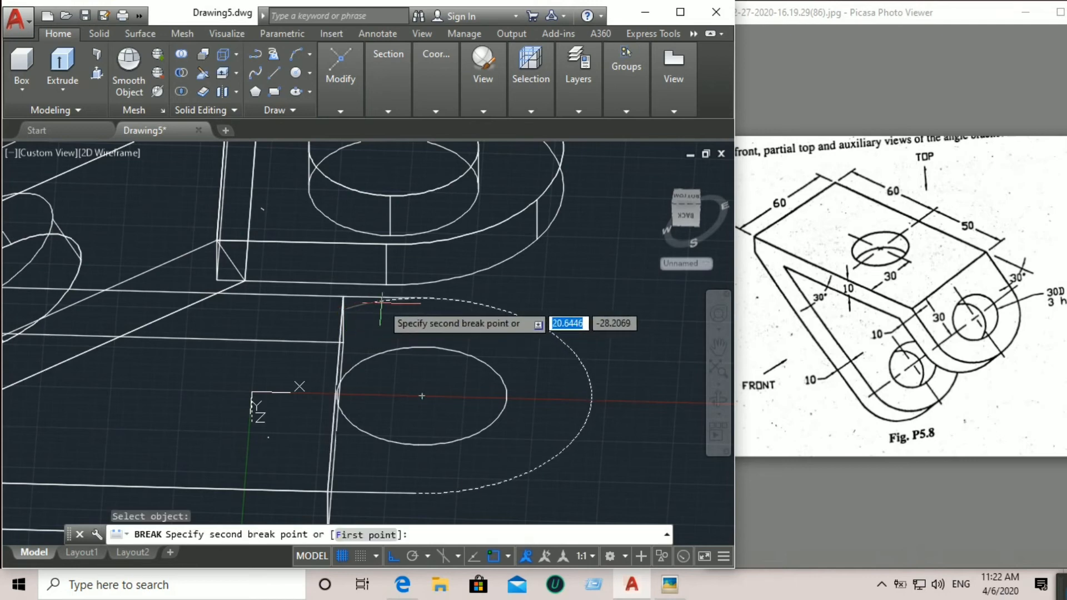
click(427, 299)
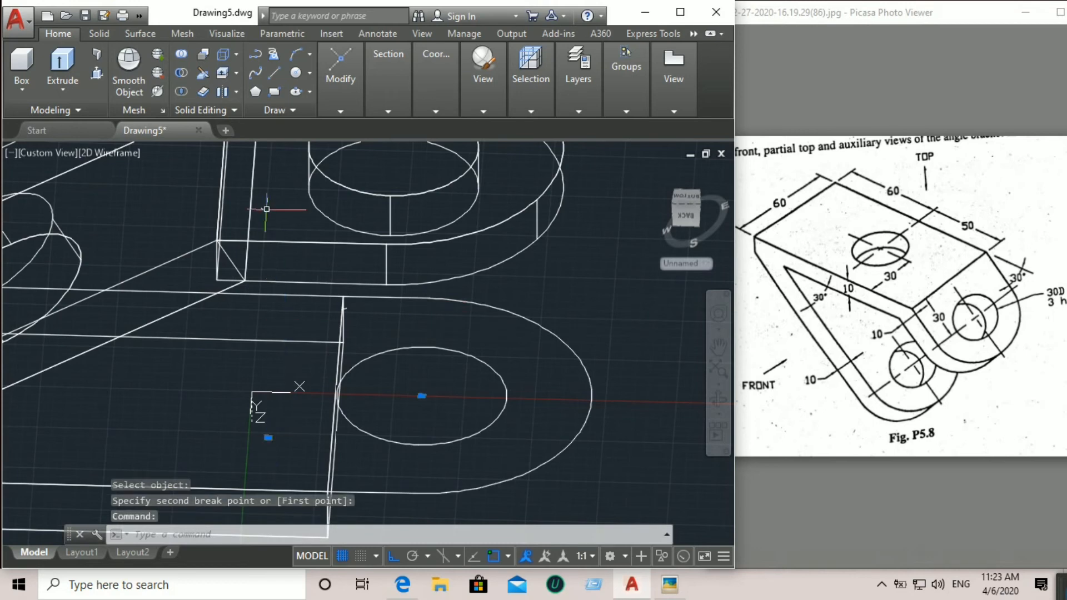
Step: Erase the stray leftover pieces near the origin and upper plate, and the short arc fragment at the leg's upper end corner
click(382, 100)
click(342, 98)
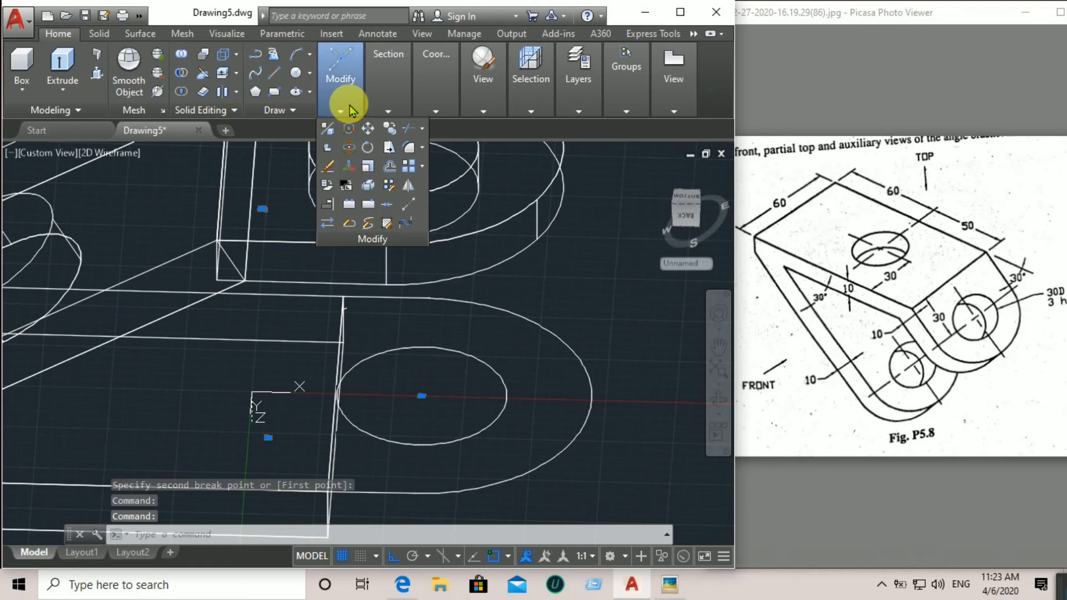
click(330, 169)
scroll(352, 309, up, 5)
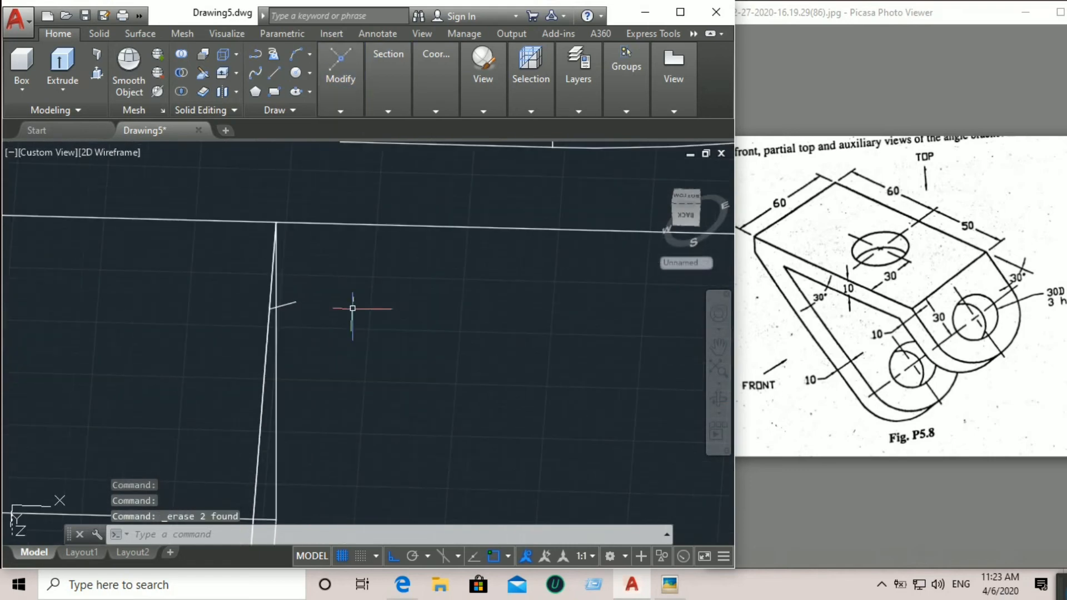
click(338, 111)
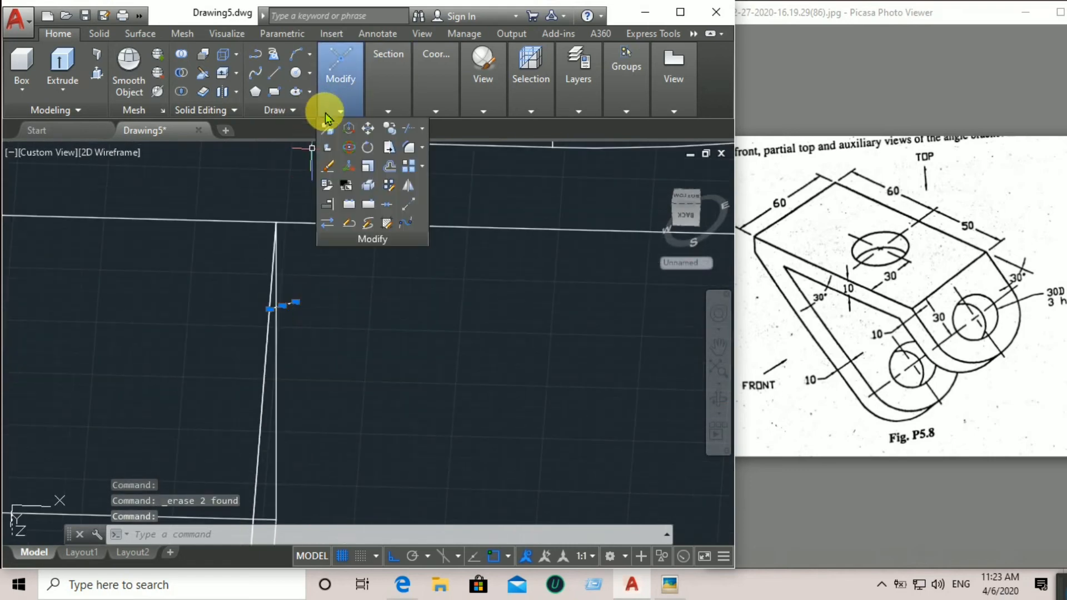
click(327, 168)
scroll(353, 330, down, 5)
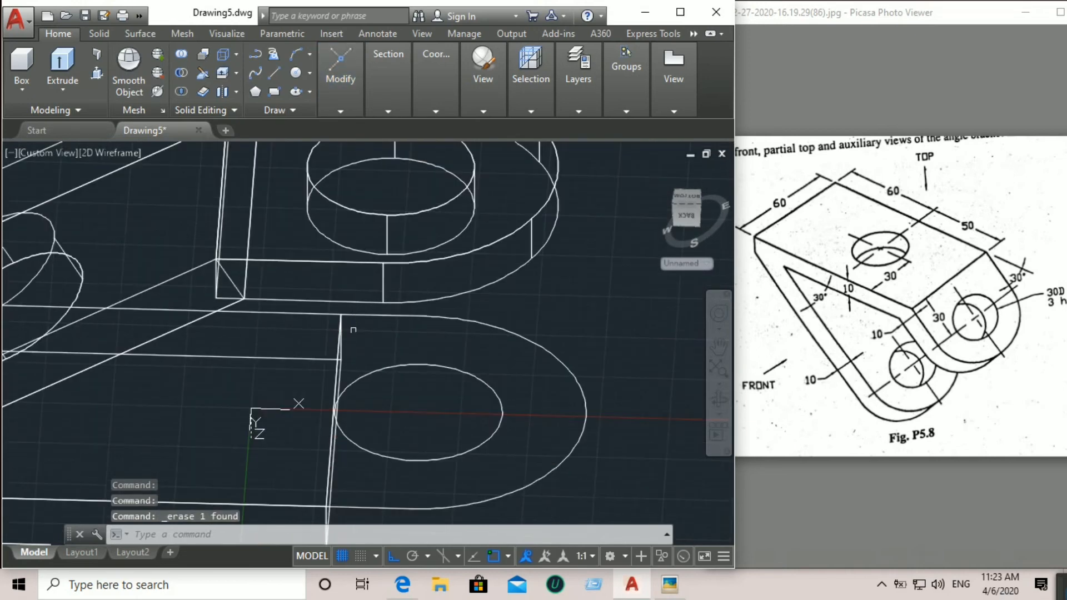
Step: Join the leg's end line, the two tangent lines and the large arc into one polyline, with the hole circle included in the selection
scroll(363, 332, up, 4)
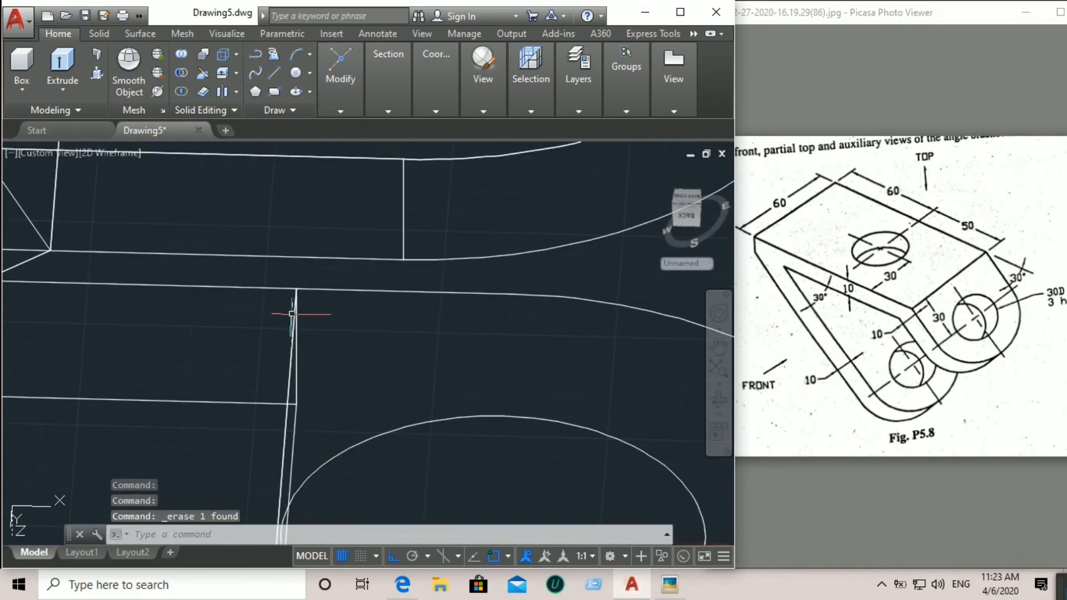
click(295, 314)
click(350, 288)
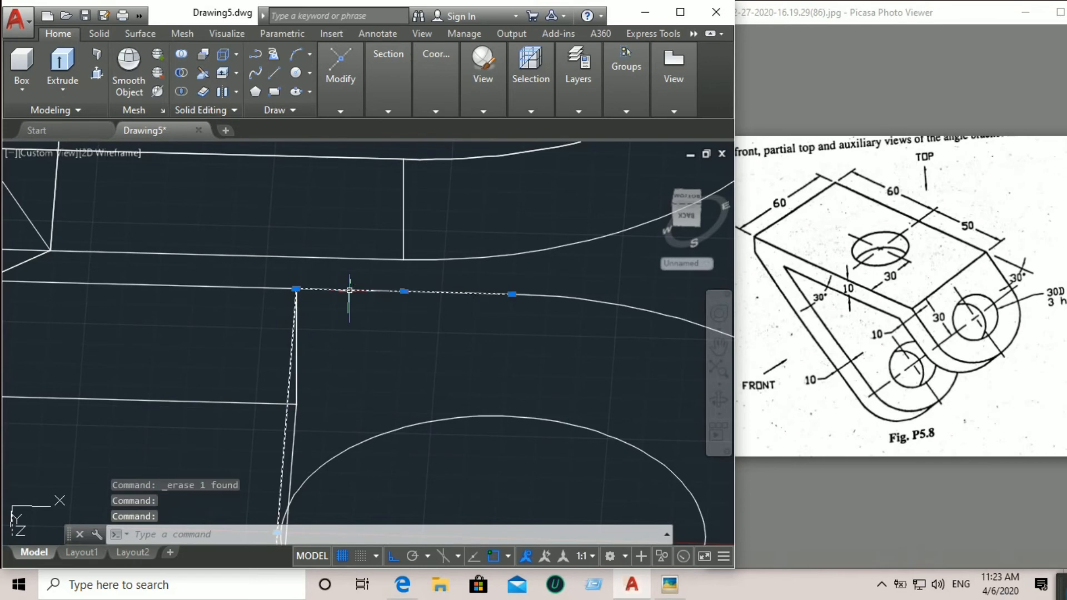
scroll(351, 288, down, 3)
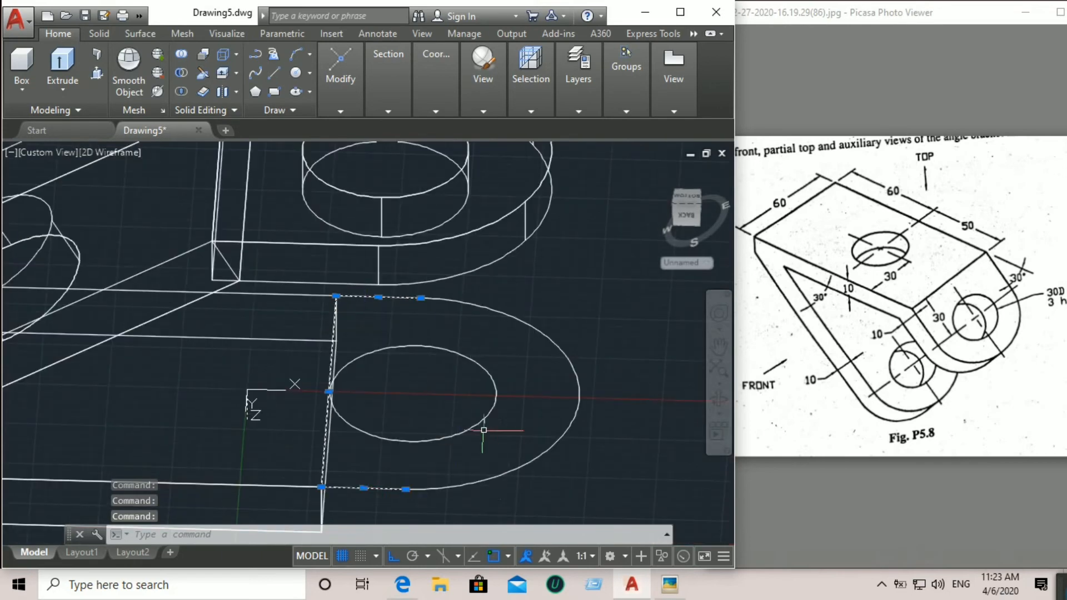
click(538, 452)
click(487, 422)
scroll(541, 413, down, 2)
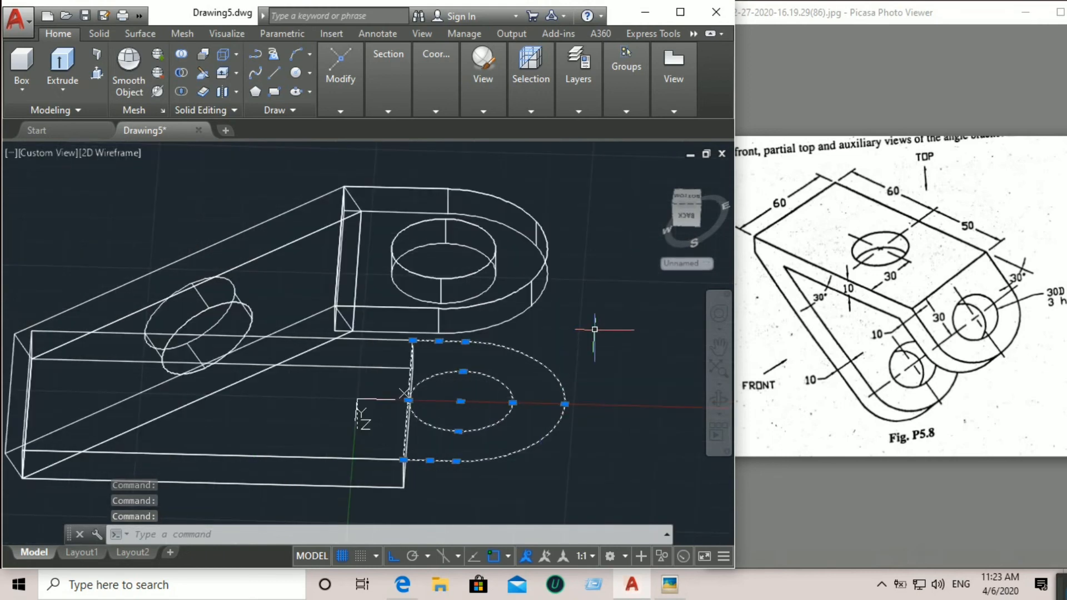
text(j)
key(Return)
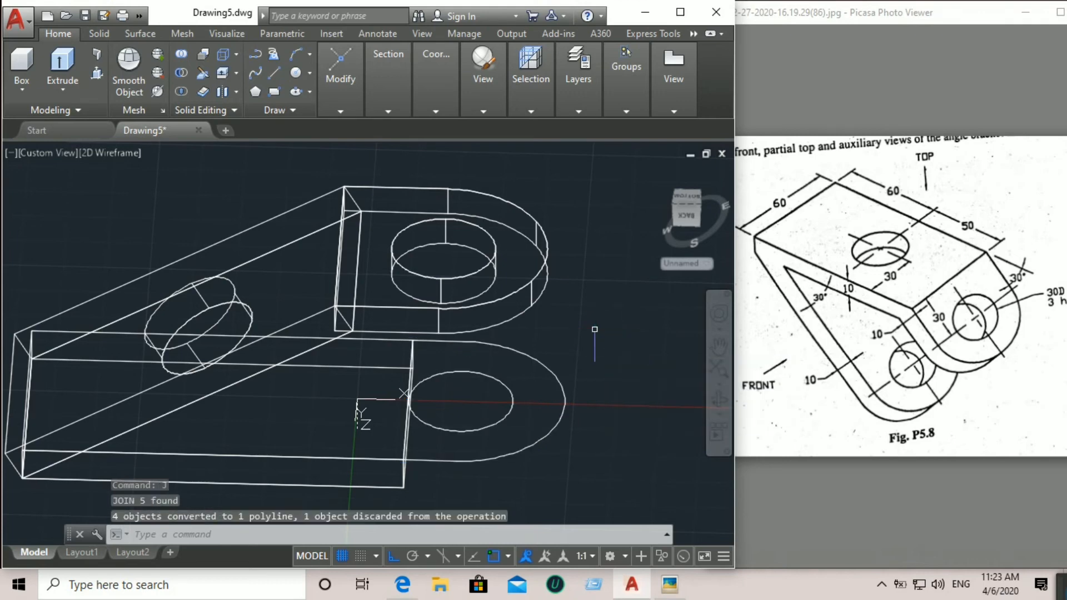
Step: Presspull the area between the rounded outline and the hole circle through the leg's thickness, to the corner of its opposite face
click(99, 72)
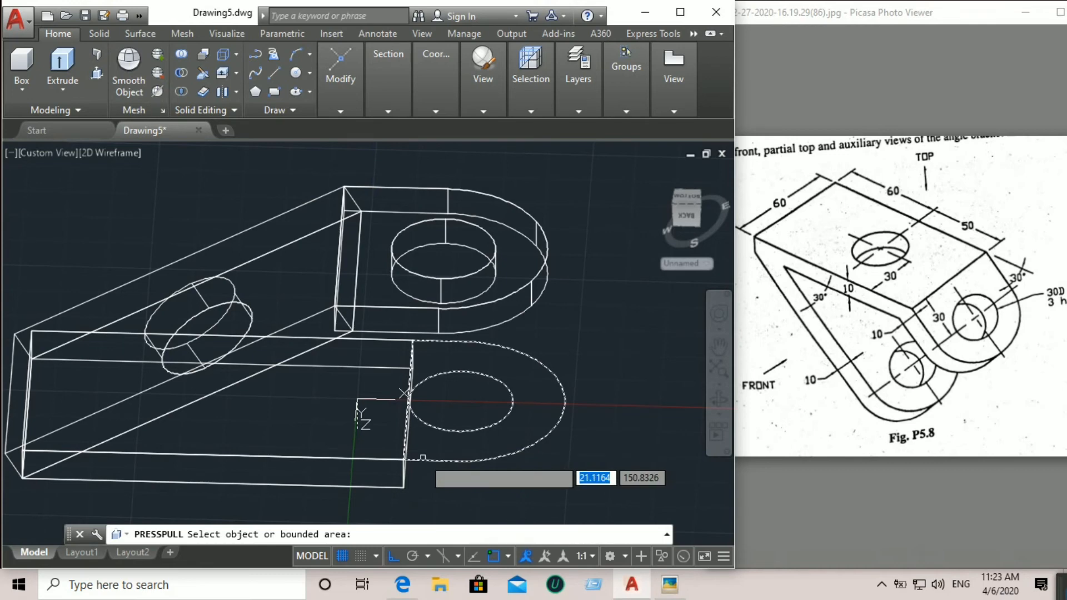
click(423, 458)
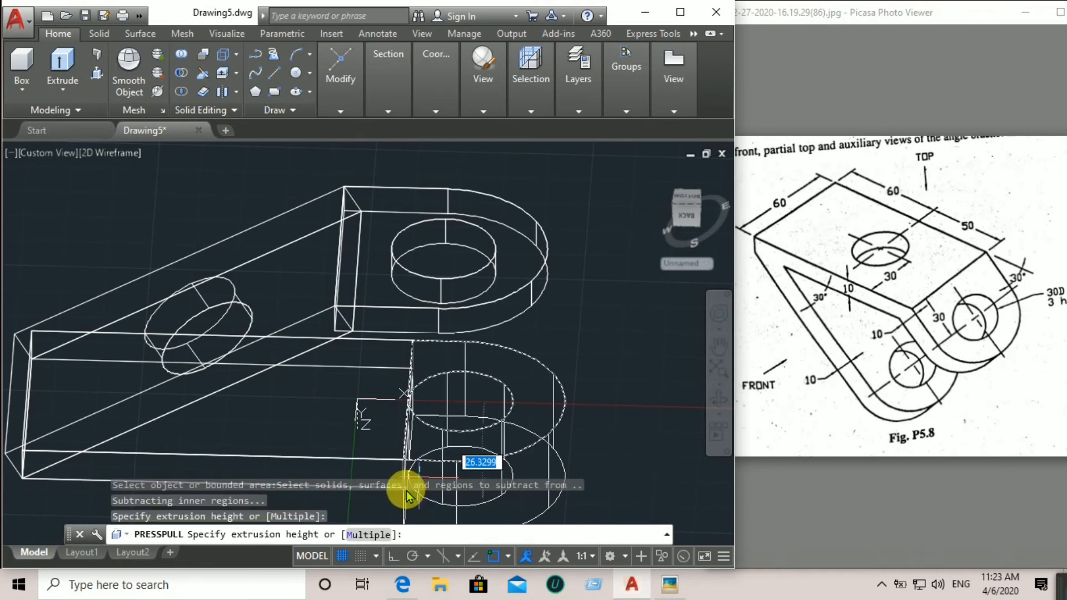
middle_drag(408, 478, 408, 423)
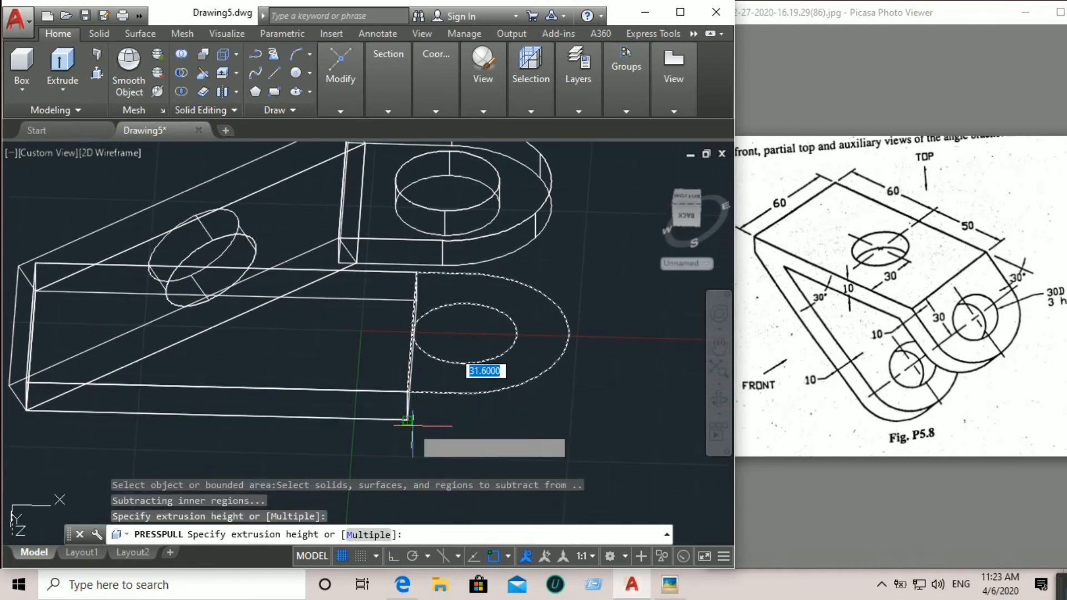
click(408, 421)
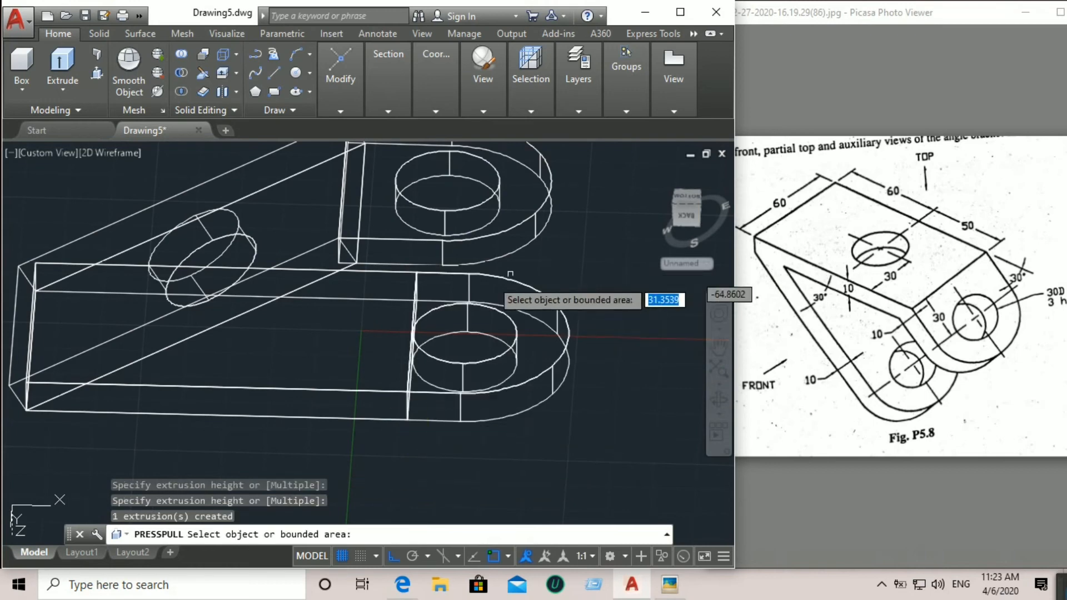
Step: View the bracket from the Top and an isometric direction, and orbit to a front-facing 3D view to inspect both inclined legs
click(50, 153)
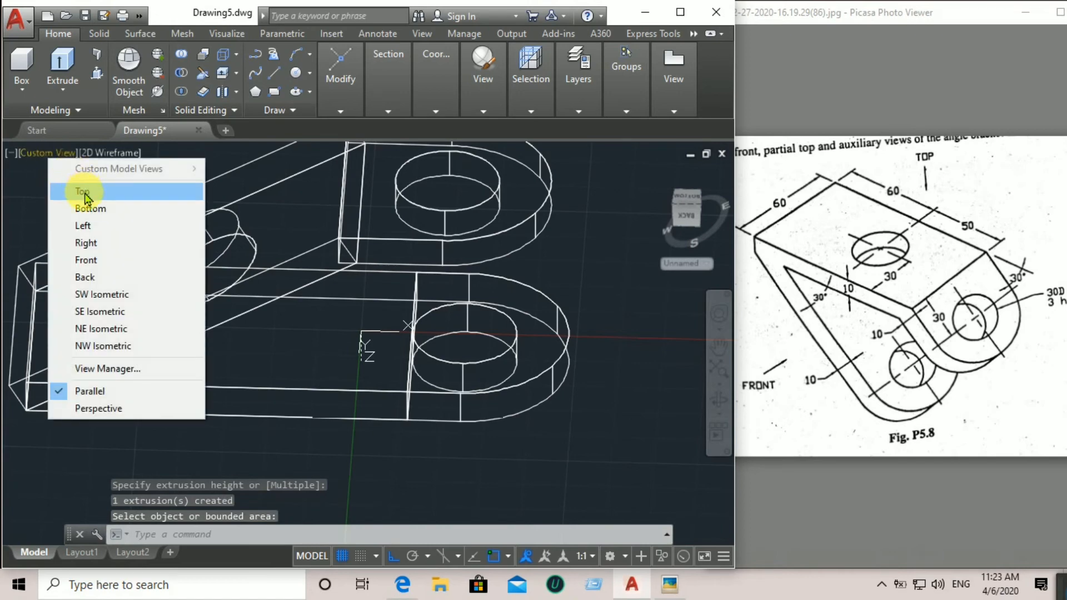
click(85, 195)
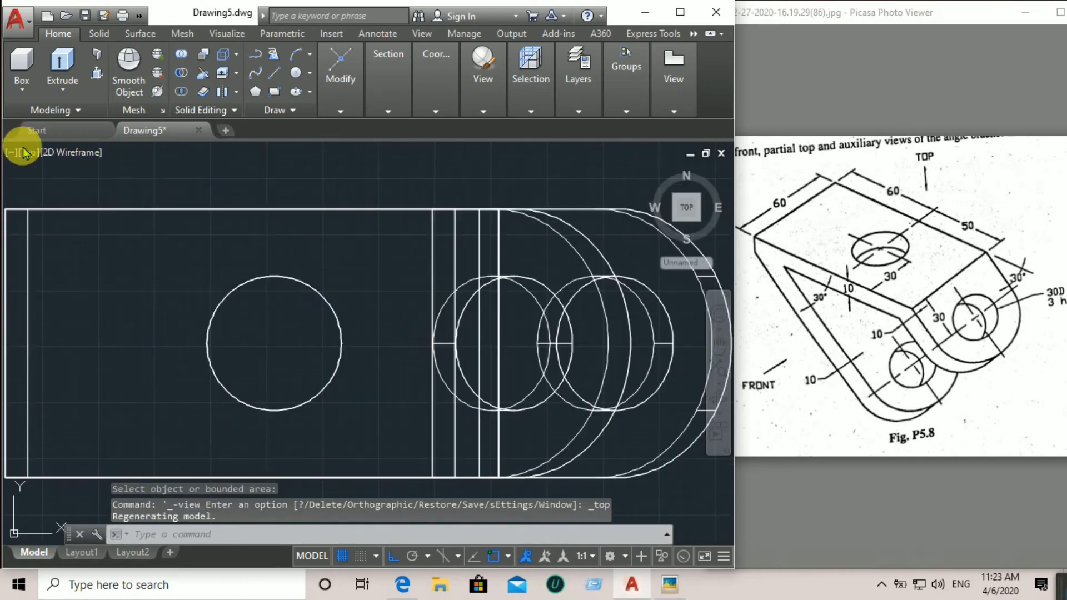
click(656, 172)
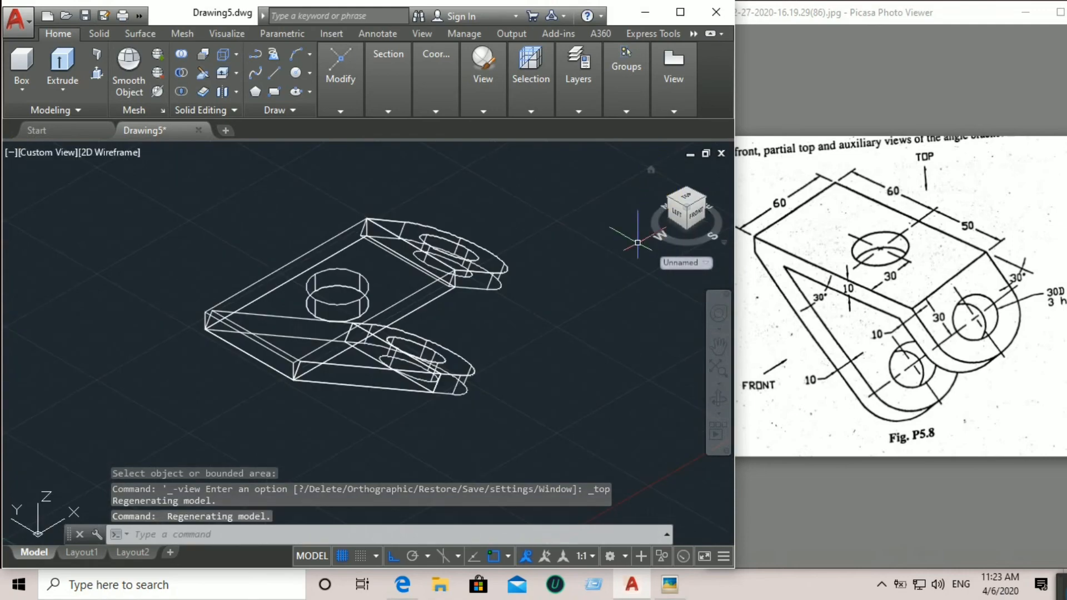
drag(684, 241, 520, 237)
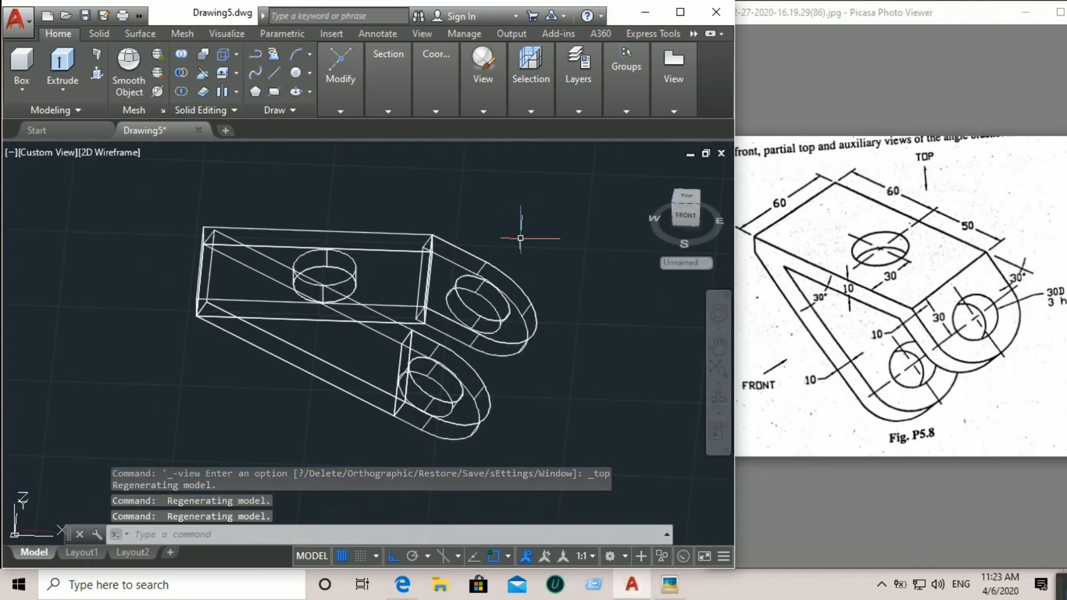
Step: Display the angle bracket in the Shaded visual style
click(33, 153)
click(96, 154)
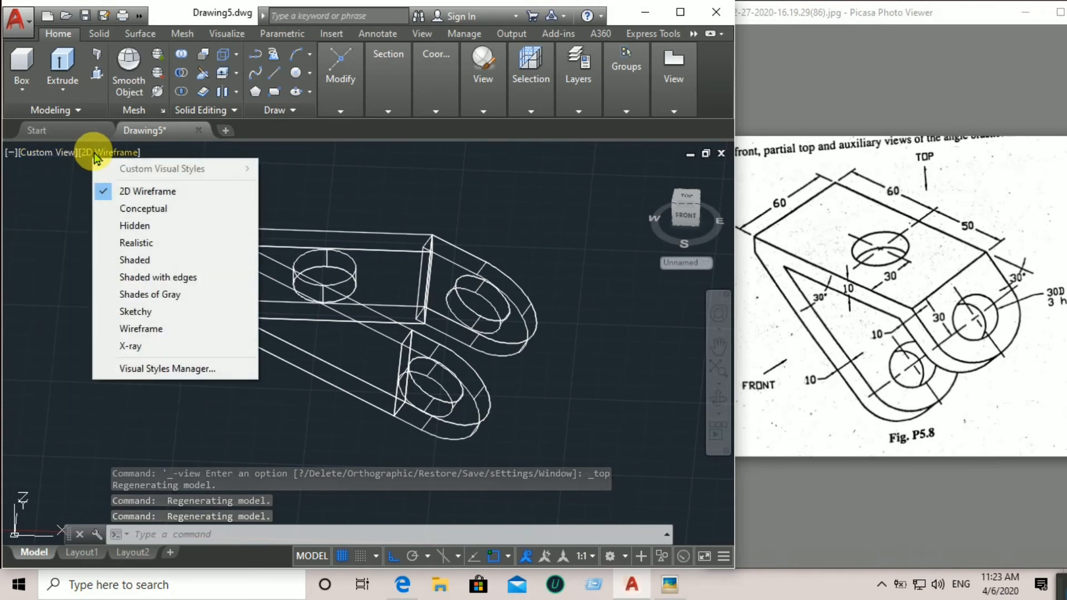
click(139, 259)
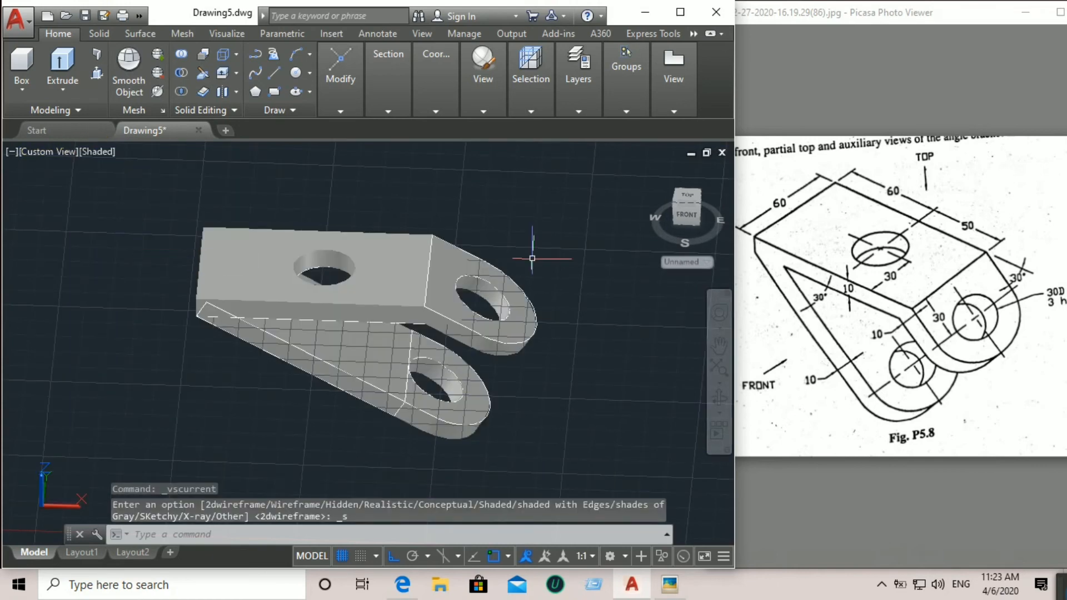
Step: Union the top plate and both inclined legs into a single solid
click(370, 288)
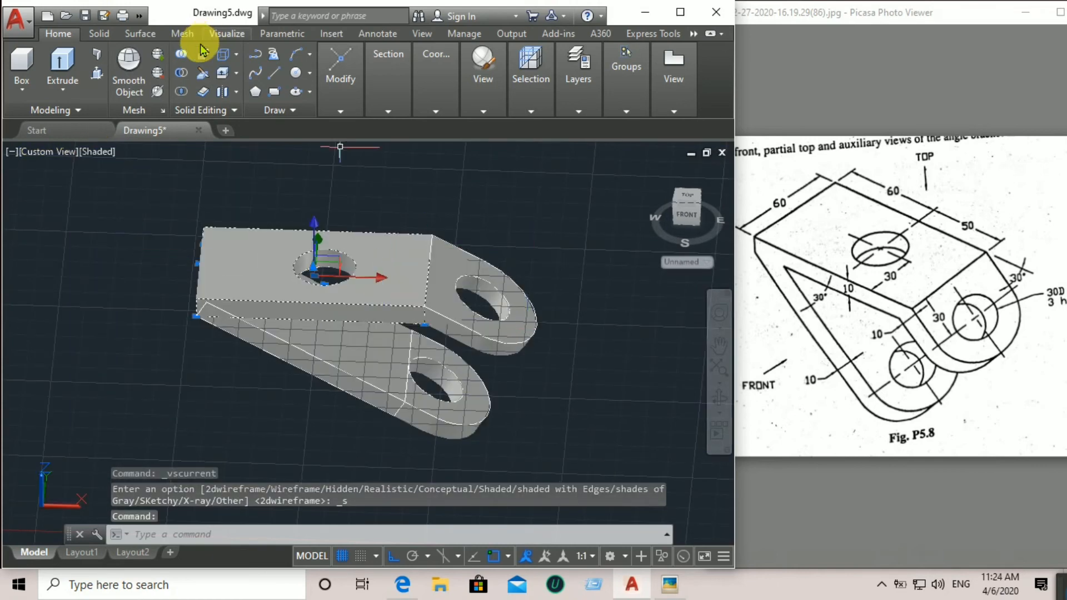
click(177, 56)
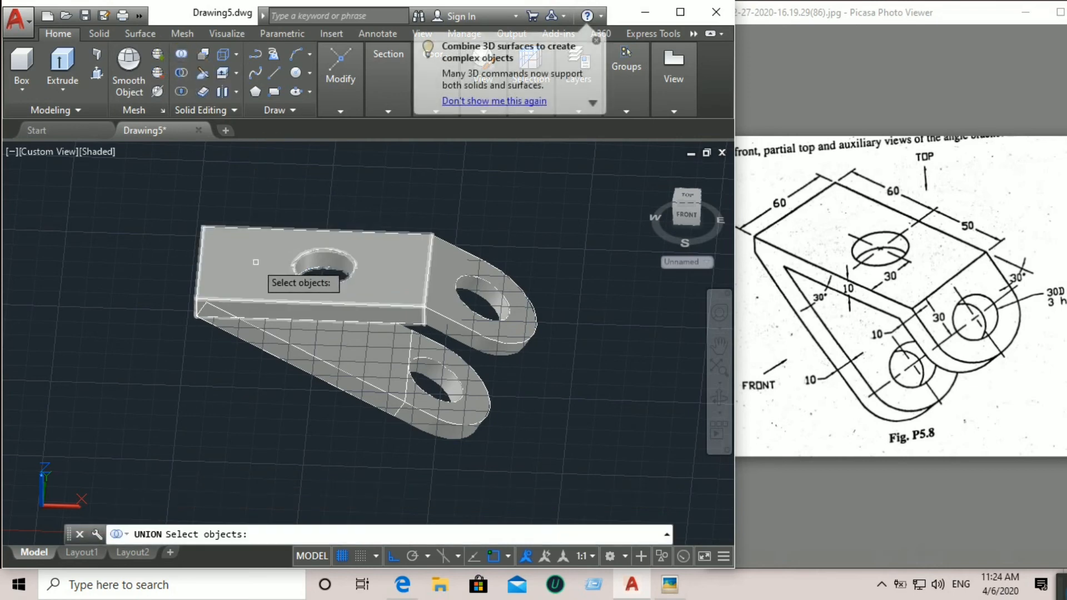
mouse_move(347, 187)
mouse_down()
mouse_move(239, 173)
mouse_move(225, 378)
mouse_move(499, 449)
mouse_move(620, 275)
mouse_up()
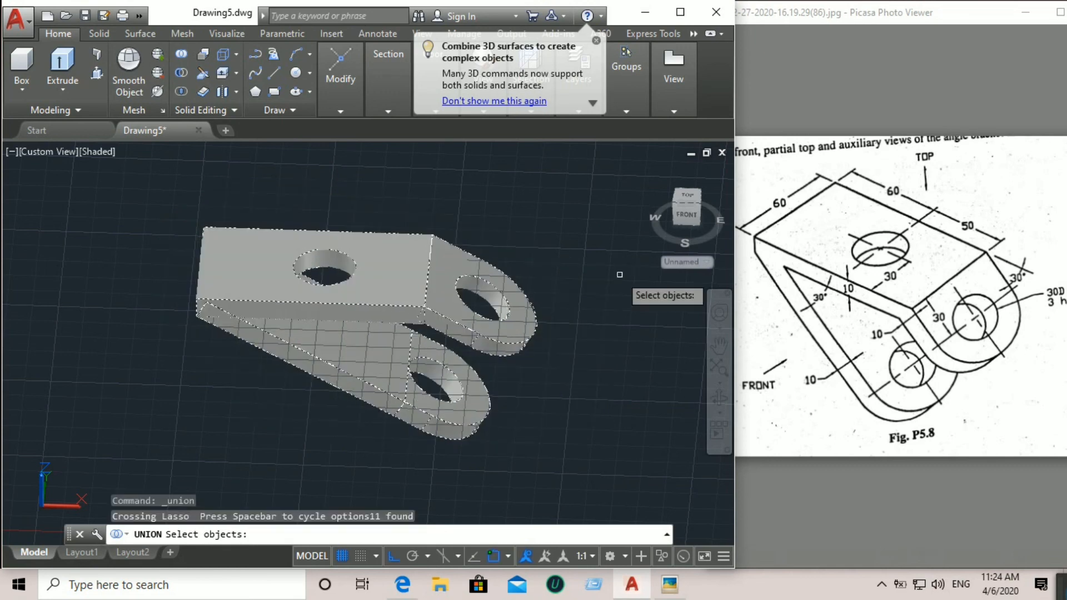
key(Return)
Step: Move the united bracket about 188 units along the Y direction by its rear top corner, away from its construction outlines
scroll(540, 265, down, 2)
middle_drag(543, 259, 471, 323)
click(345, 352)
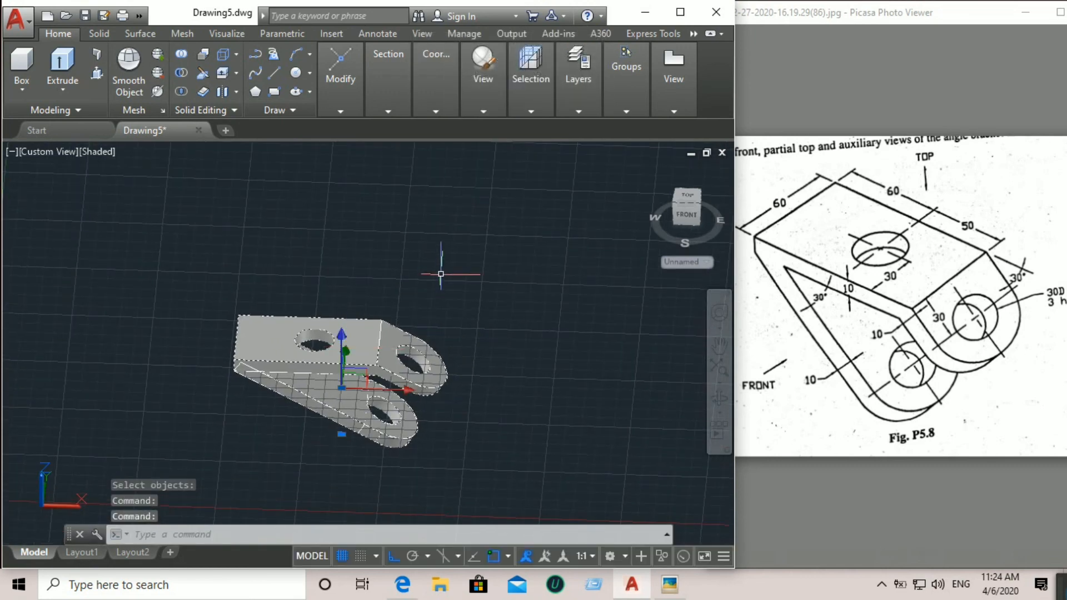
key(Return)
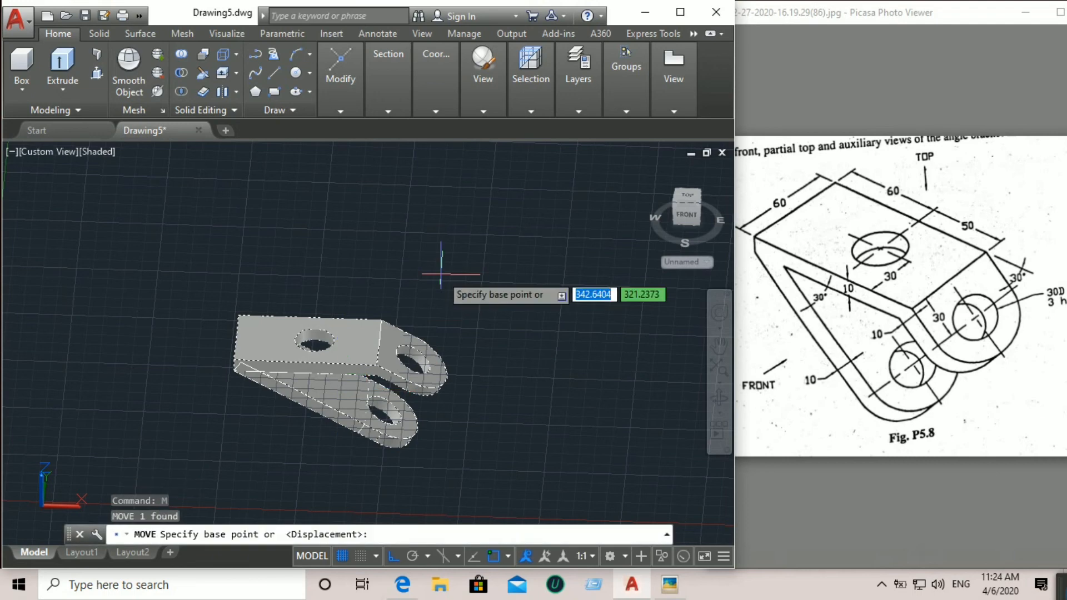
click(239, 315)
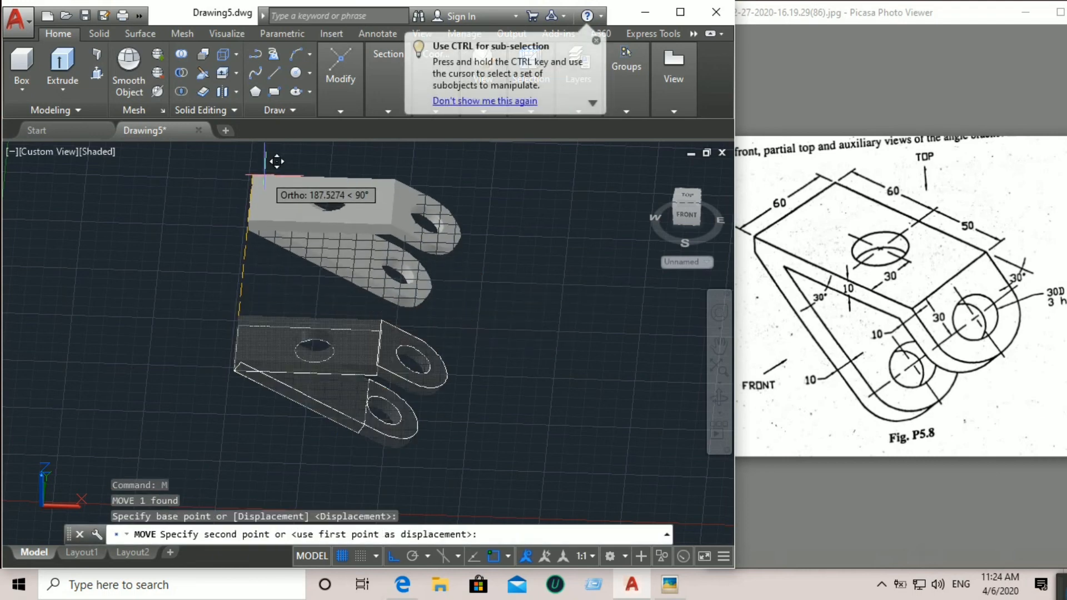
click(265, 175)
middle_drag(494, 290, 490, 332)
Step: Move the bracket solid farther along the Y direction from the same plate corner, well clear of the flat outlines
click(284, 226)
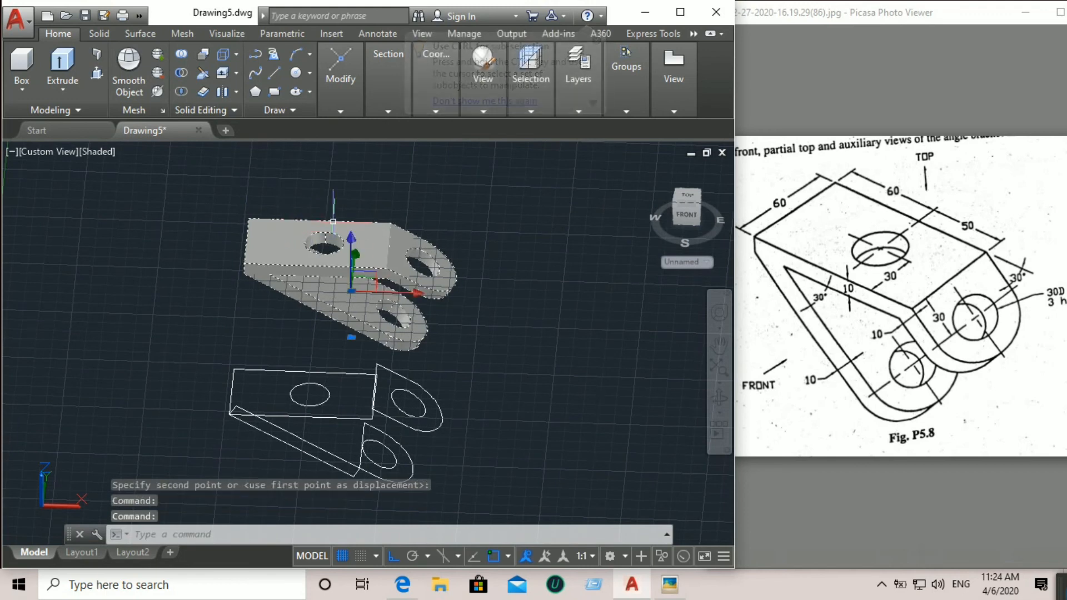
text(m)
key(Return)
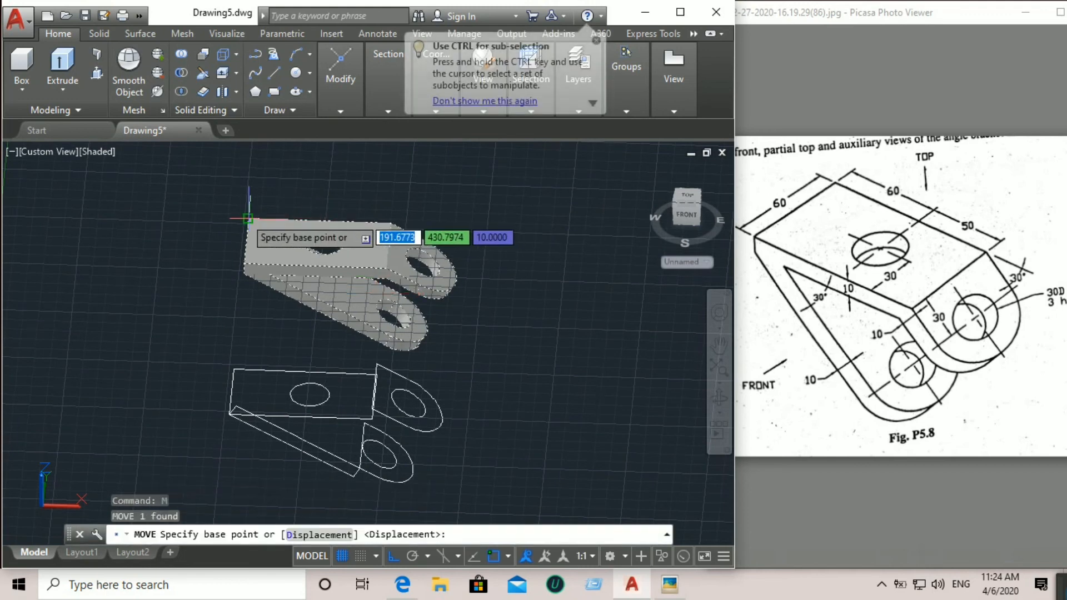
click(247, 218)
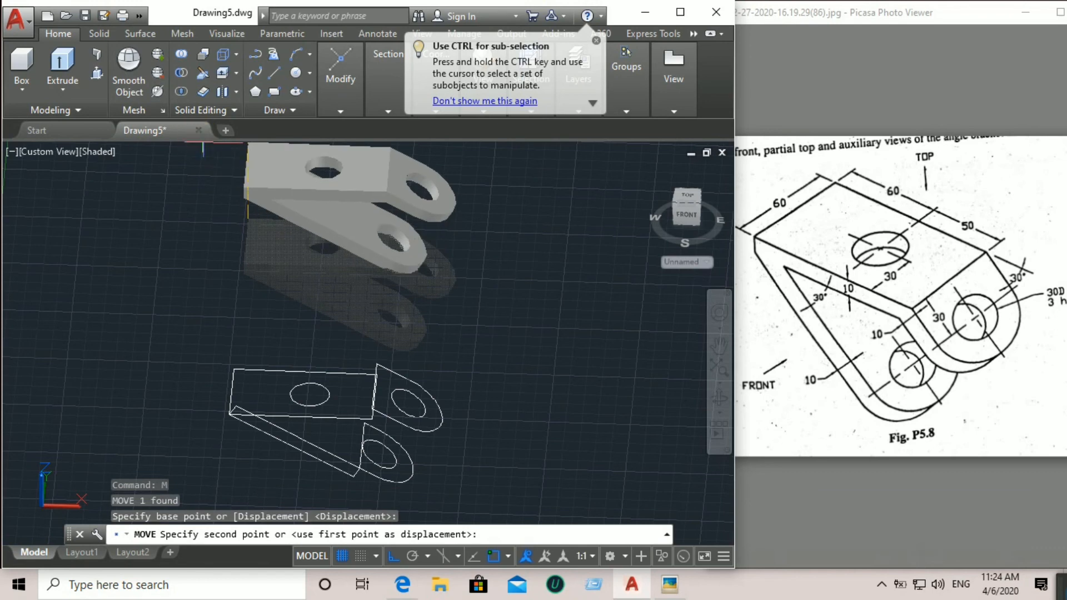
scroll(225, 147, down, 3)
middle_drag(211, 149, 190, 243)
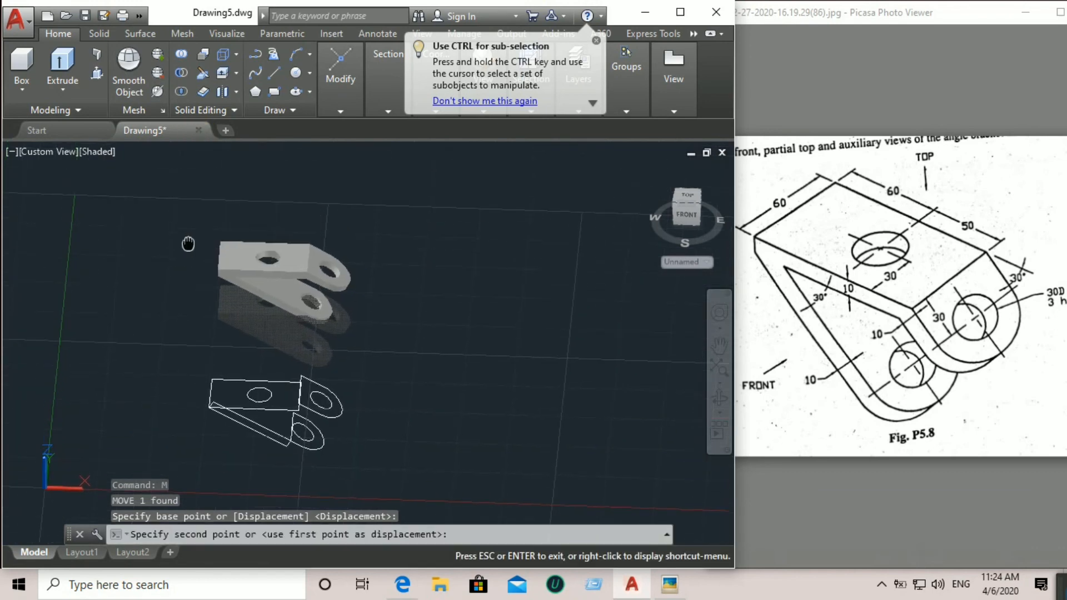
click(181, 178)
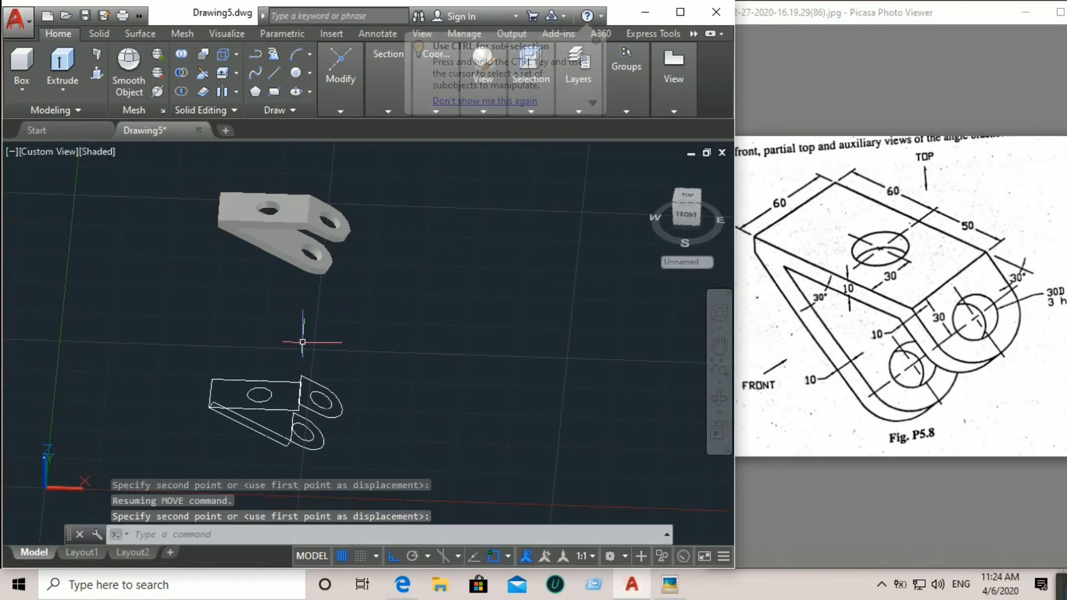
Step: Erase all the leftover construction outlines and hole circles lying apart from the bracket solid
mouse_move(299, 343)
mouse_down()
mouse_move(174, 389)
mouse_move(257, 463)
mouse_up()
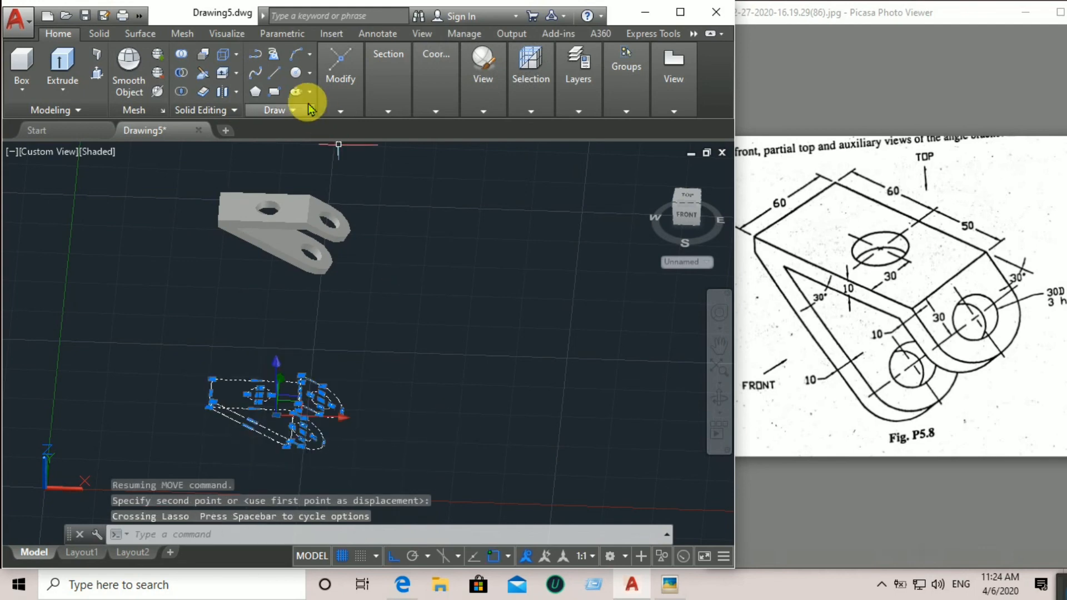
click(340, 108)
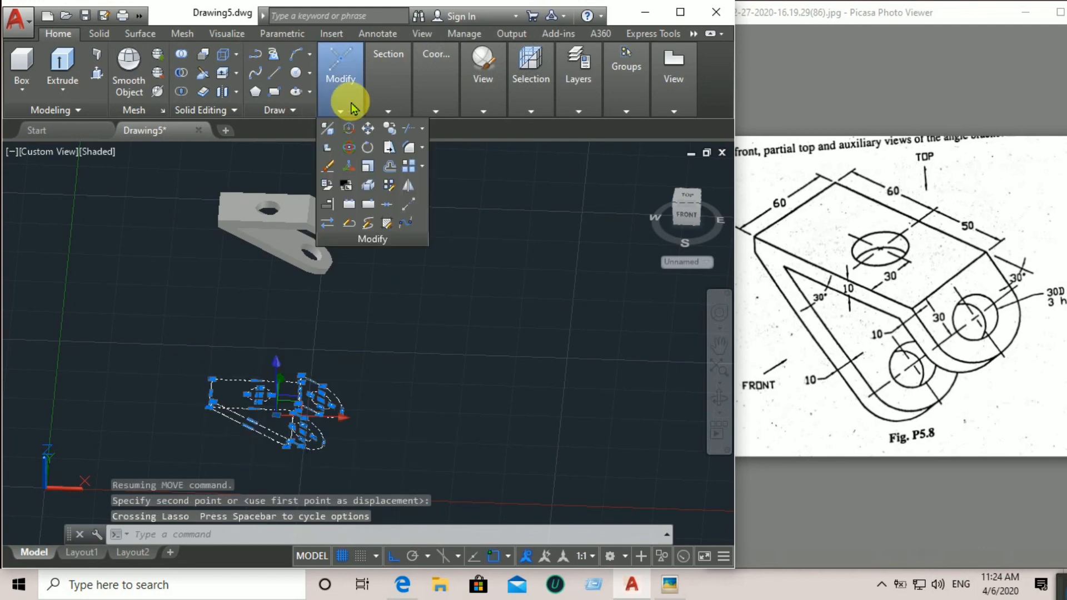
click(330, 168)
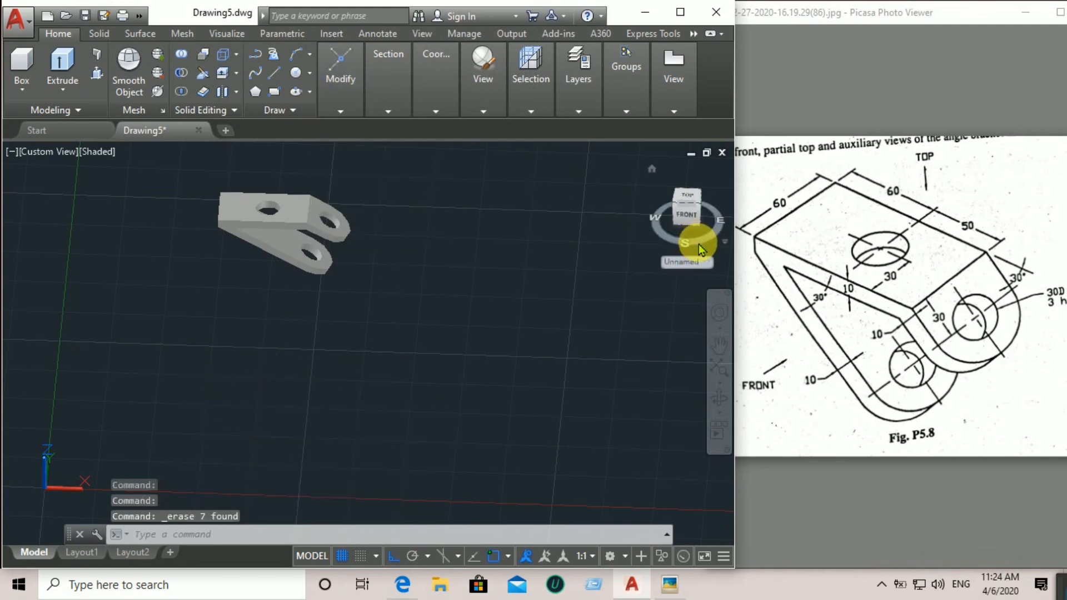
Step: Orbit and zoom around the shaded bracket to compare its plate, legs and holes with the reference figure
mouse_move(699, 244)
mouse_down()
mouse_move(643, 262)
mouse_move(500, 269)
mouse_move(624, 278)
mouse_up()
scroll(404, 328, up, 4)
middle_drag(414, 324, 410, 433)
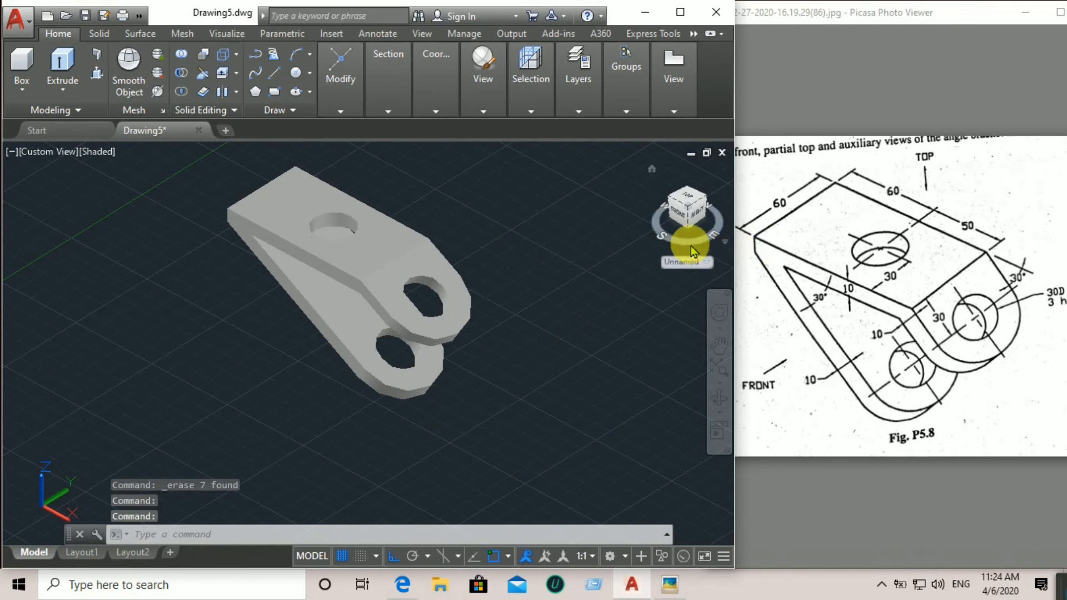
drag(684, 241, 64, 253)
middle_drag(495, 280, 618, 362)
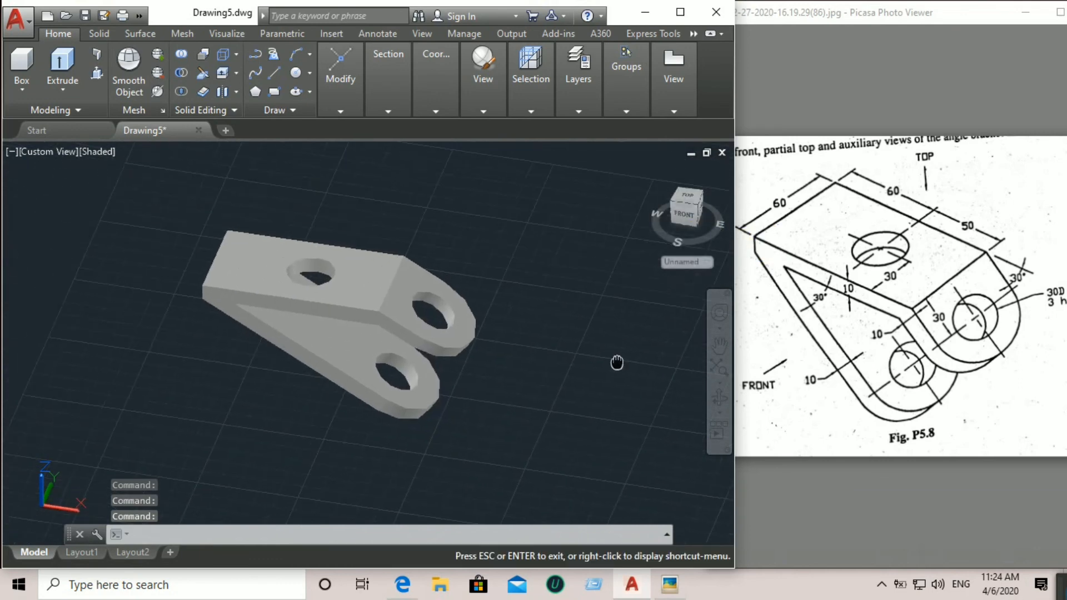
scroll(550, 384, up, 5)
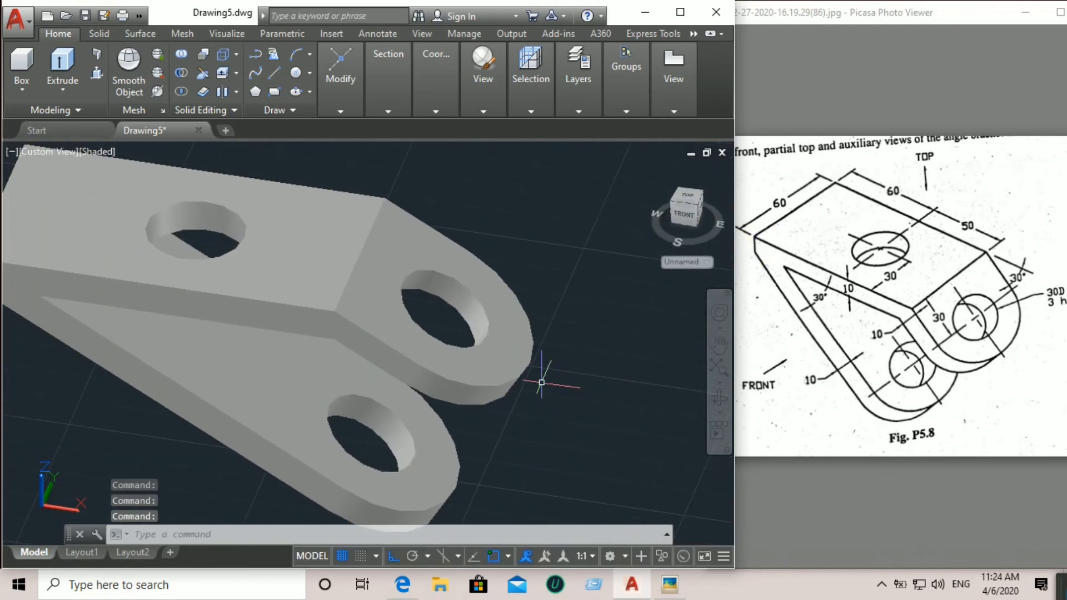
scroll(542, 383, down, 3)
middle_drag(540, 380, 532, 370)
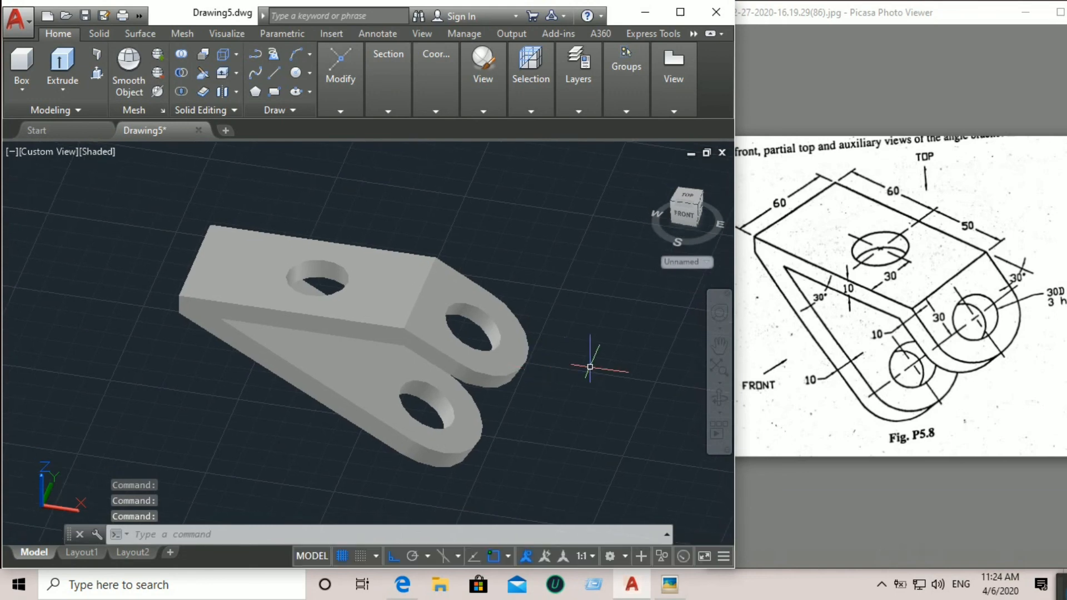
Step: Open the Materials Browser with the MATERIALS command and apply a turquoise wall material from the Autodesk Library to the bracket
text(ater)
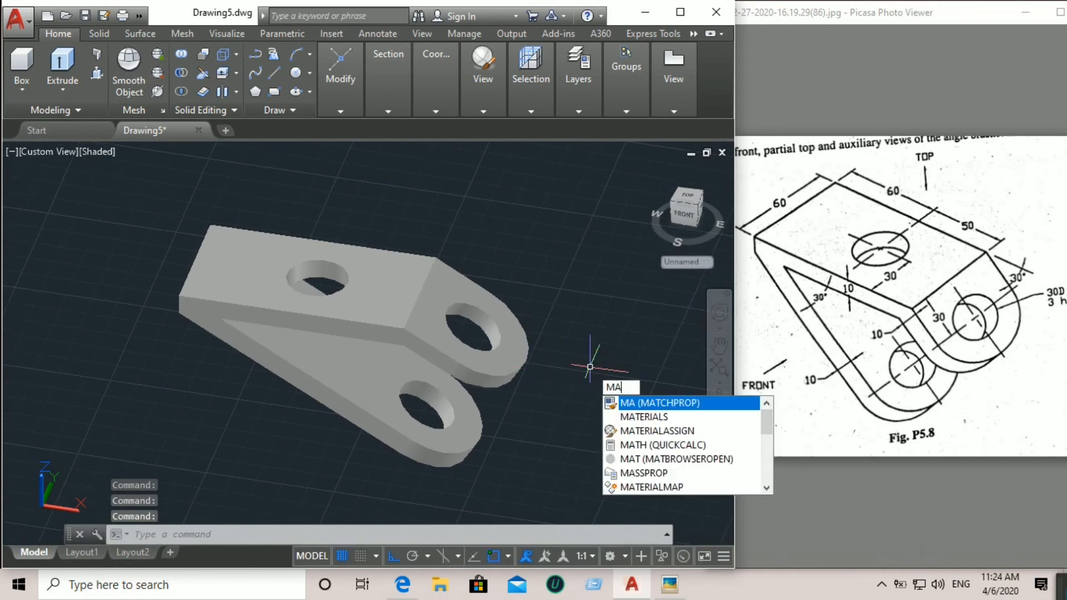
text(ials)
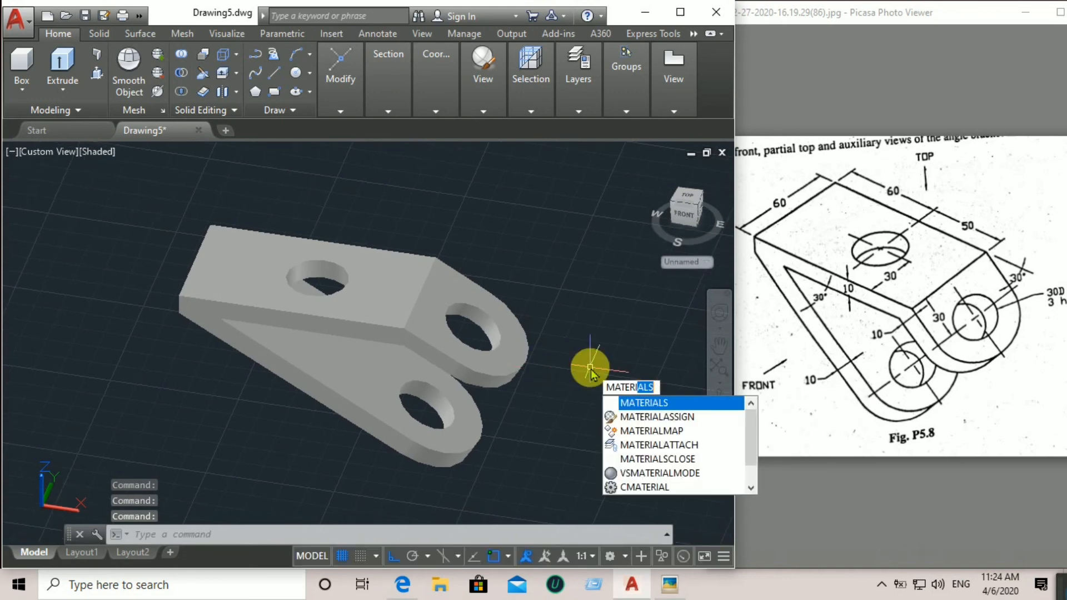
key(Return)
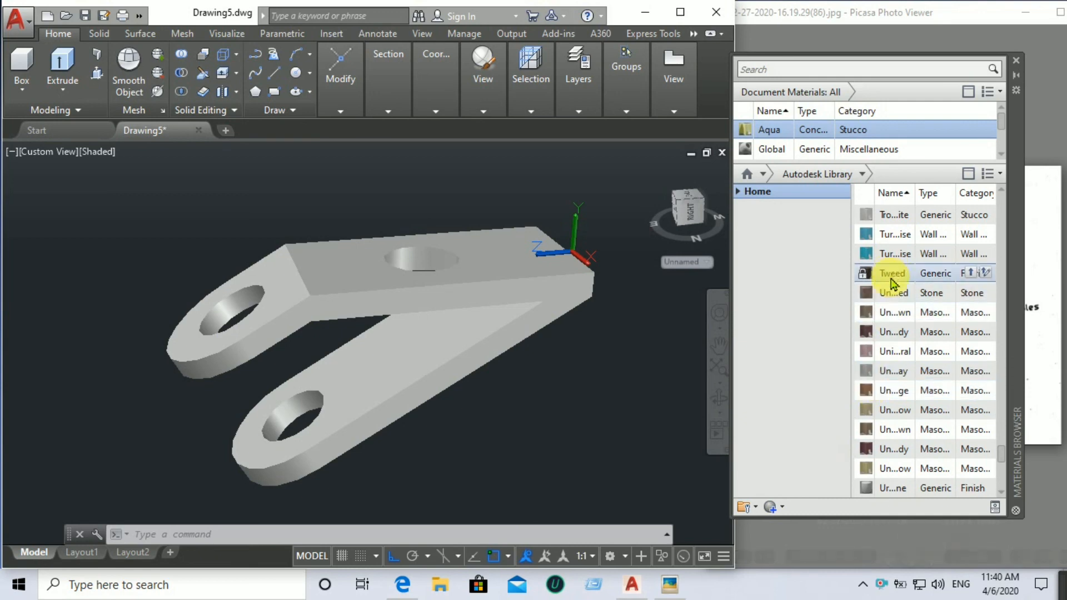
drag(891, 256, 548, 252)
drag(455, 273, 455, 272)
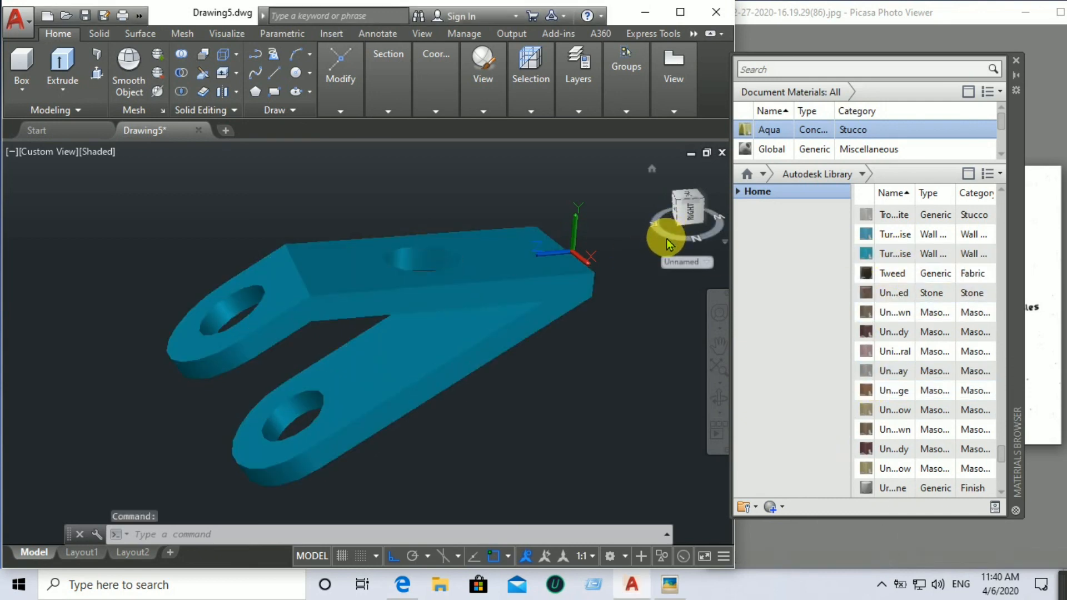
Step: Inspect the turquoise bracket by orbiting around it and viewing it from the Top and Home directions
mouse_move(667, 242)
mouse_down()
mouse_move(694, 244)
mouse_move(684, 209)
mouse_move(676, 230)
mouse_move(702, 209)
mouse_move(87, 184)
mouse_move(156, 196)
mouse_up()
mouse_move(702, 217)
mouse_down()
mouse_move(709, 223)
mouse_move(693, 252)
mouse_move(531, 270)
mouse_move(603, 278)
mouse_move(740, 226)
mouse_move(694, 206)
mouse_up()
mouse_move(721, 147)
mouse_down()
mouse_move(708, 514)
mouse_move(694, 504)
mouse_up()
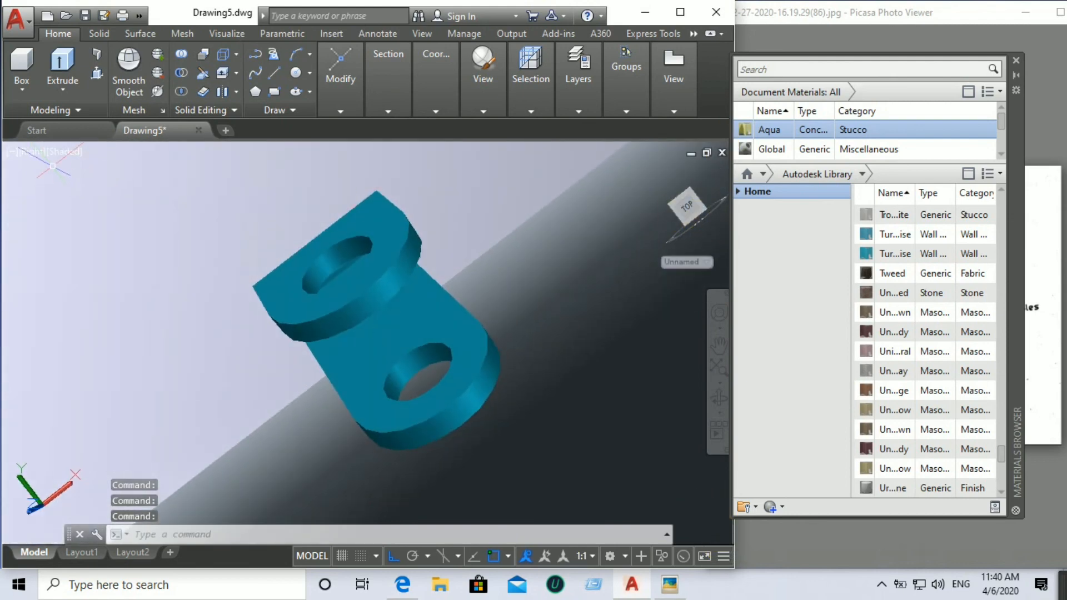
click(37, 155)
click(64, 192)
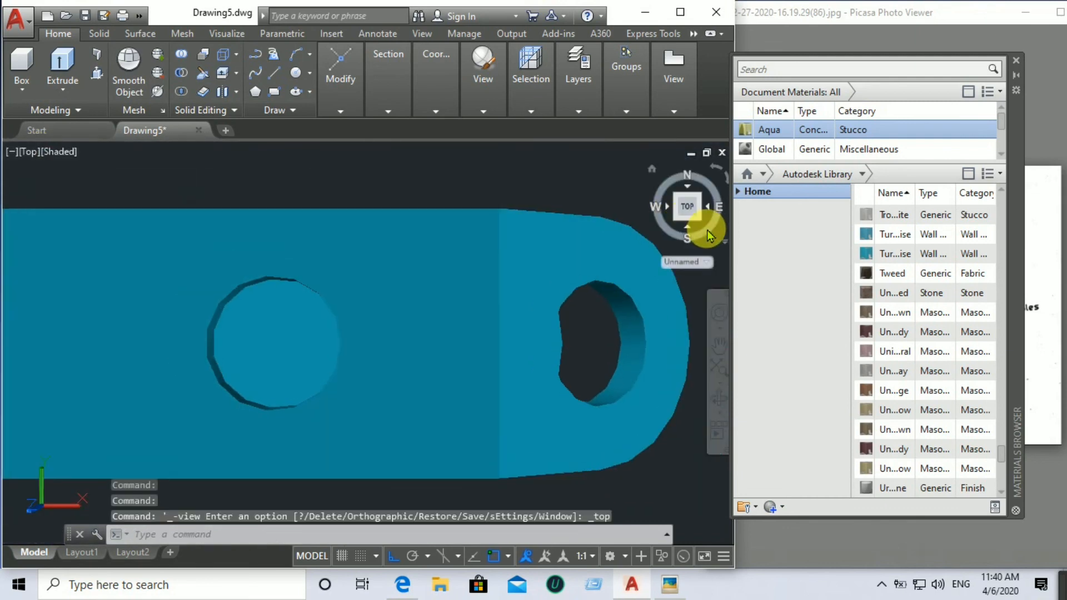
mouse_move(709, 235)
mouse_down()
mouse_move(553, 302)
mouse_move(230, 258)
mouse_up()
click(653, 169)
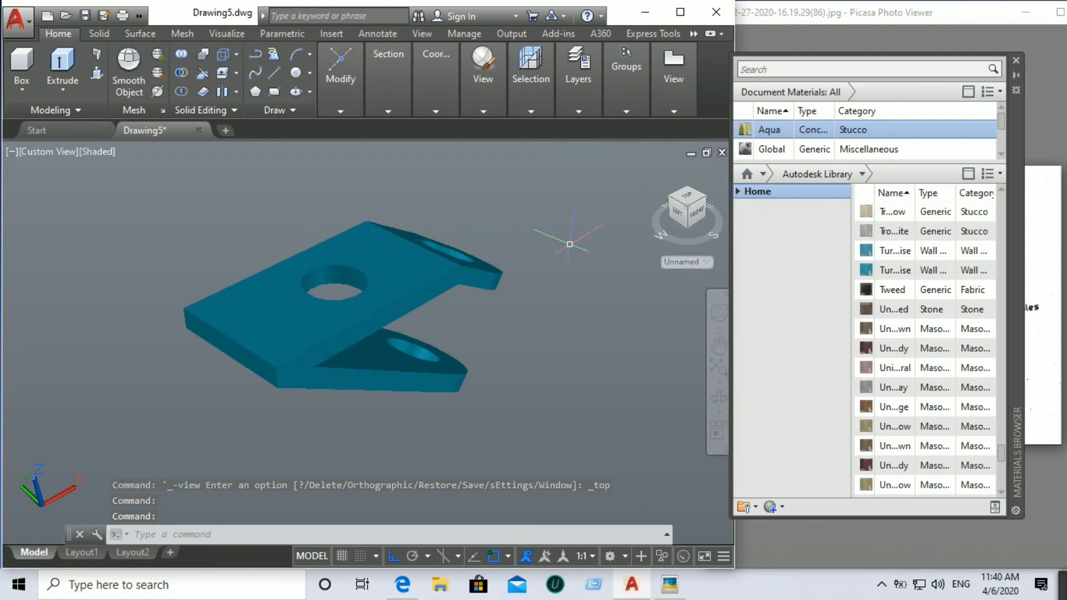
Step: Orbit the bracket to a rear three-quarter view and examine both rounded legs and their holes up close
drag(704, 246, 76, 248)
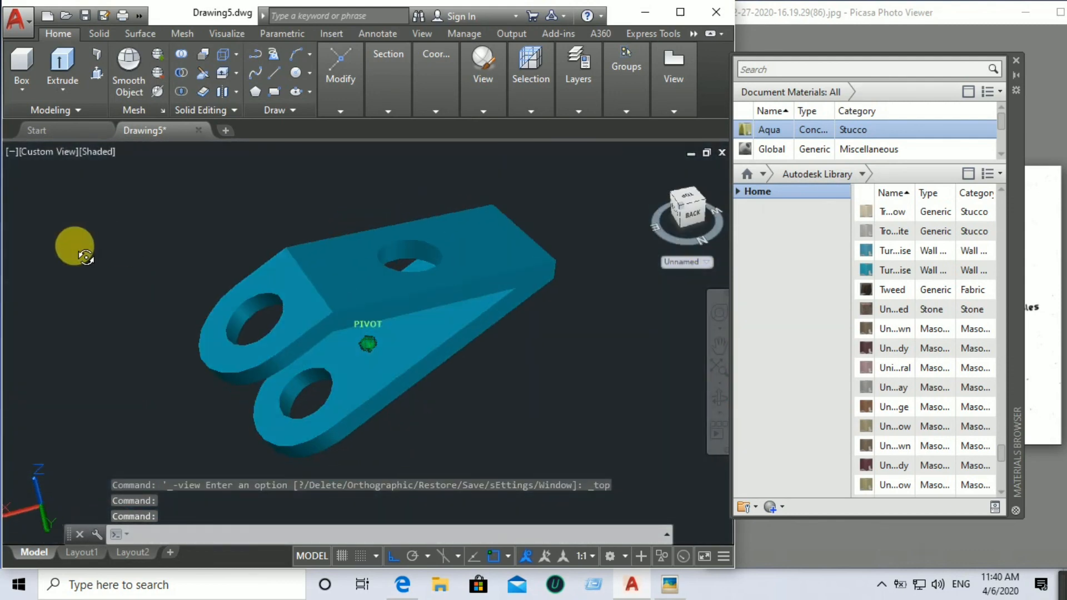
scroll(558, 341, up, 3)
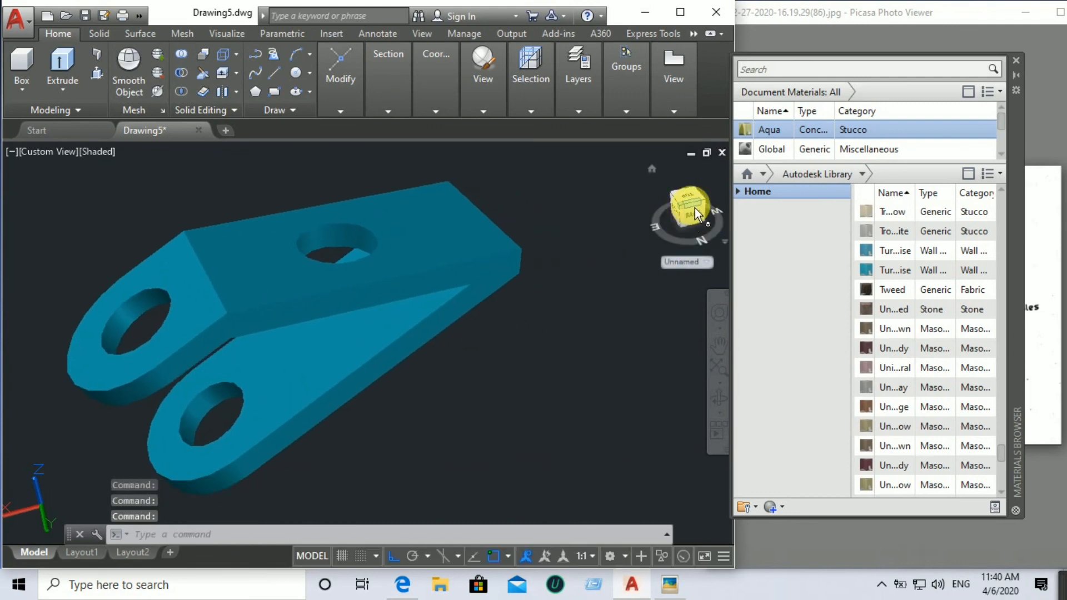
mouse_move(694, 207)
mouse_down()
mouse_move(711, 185)
mouse_move(727, 201)
mouse_move(700, 239)
mouse_move(643, 246)
mouse_move(656, 245)
mouse_up()
middle_drag(565, 288, 639, 278)
scroll(598, 299, up, 2)
scroll(598, 299, down, 2)
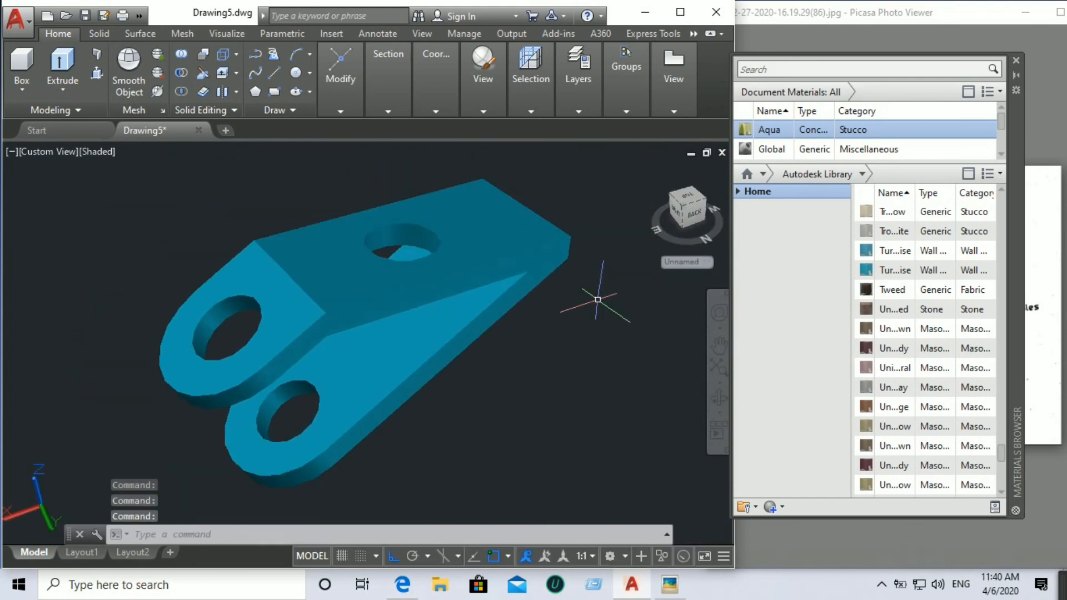
mouse_move(688, 244)
mouse_down()
mouse_move(684, 231)
mouse_move(615, 240)
mouse_move(686, 239)
mouse_move(675, 213)
mouse_move(694, 191)
mouse_move(728, 204)
mouse_move(707, 171)
mouse_move(705, 194)
mouse_up()
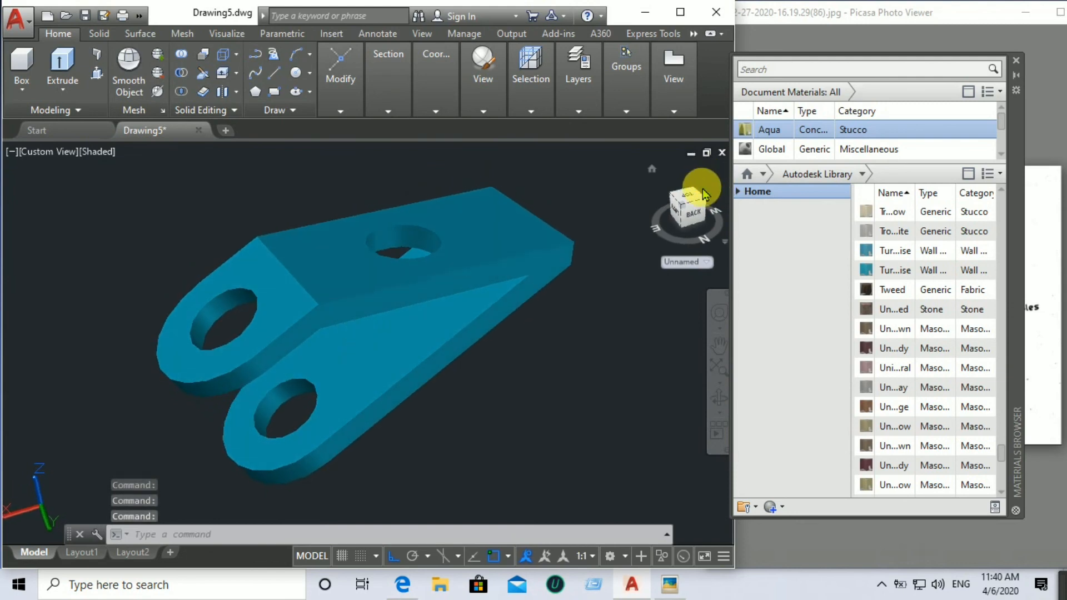